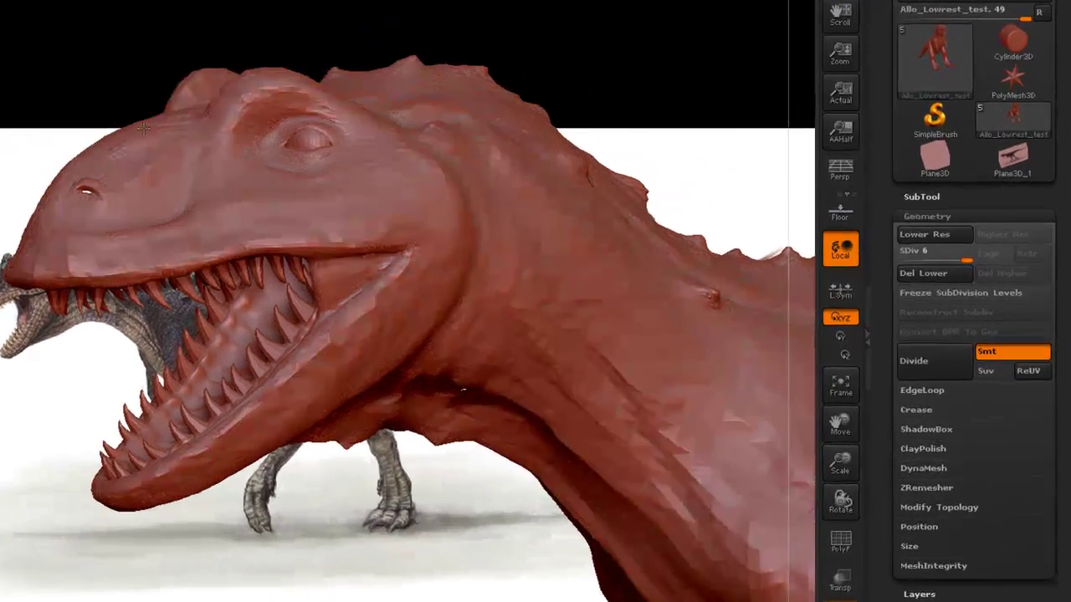
Move the head aside and expand the Texture palette's Image Plane options to see the reference painting
{"action": "mouse_move", "coordinate": [263, 138]}
{"action": "left_mouse_down"}
{"action": "mouse_move", "coordinate": [142, 127]}
{"action": "mouse_move", "coordinate": [238, 111]}
{"action": "mouse_move", "coordinate": [32, 337]}
{"action": "left_mouse_up"}
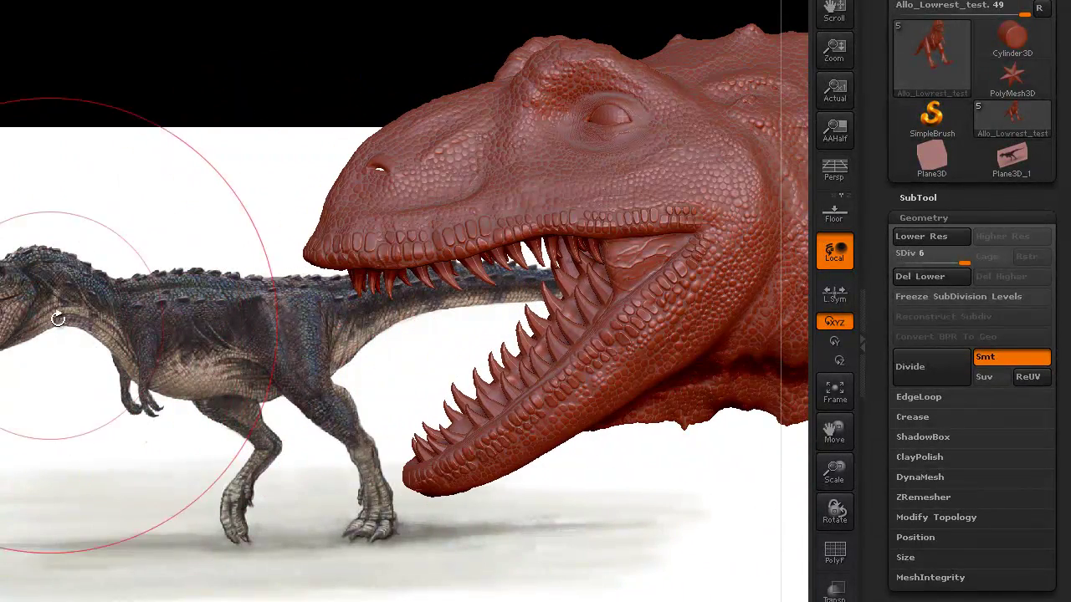
{"action": "key", "text": "t"}
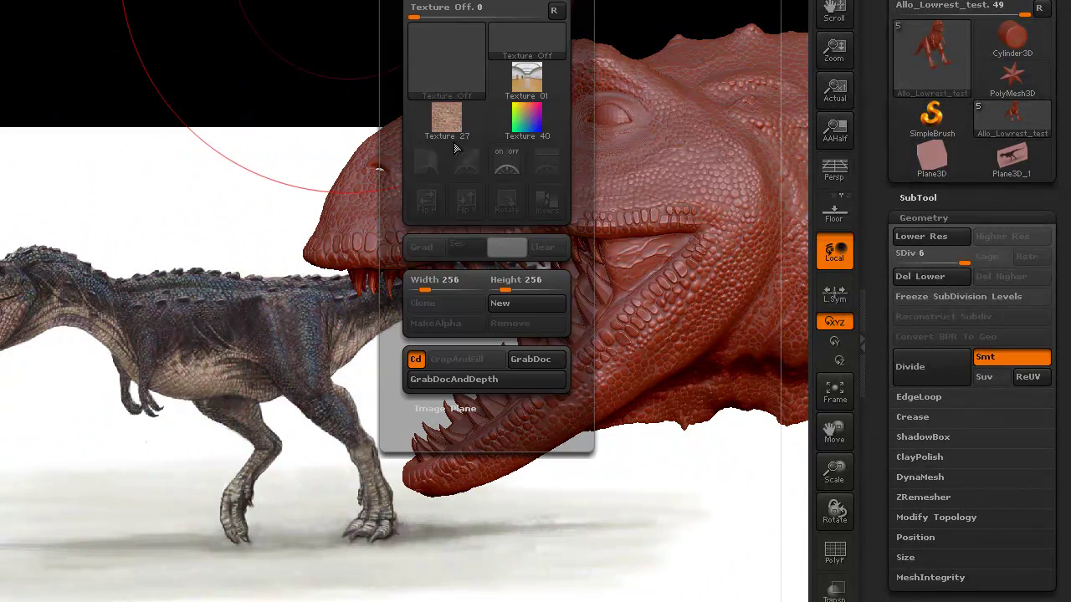
{"action": "left_click", "coordinate": [448, 410]}
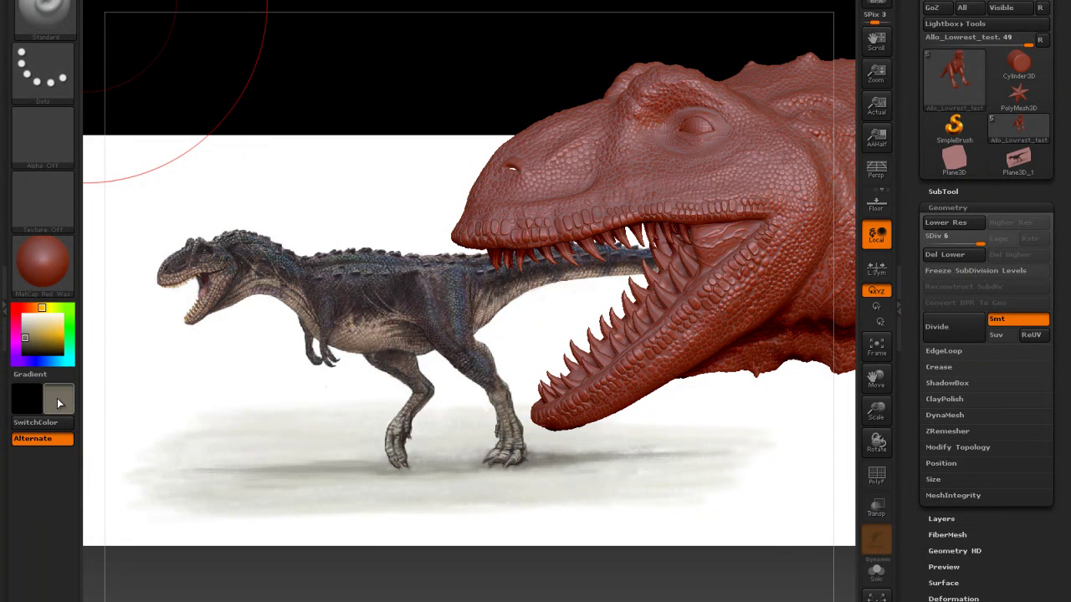
Sample dark brown (R64 G53 B57) from the reference dinosaur and fill the whole head with it
{"action": "mouse_move", "coordinate": [67, 399]}
{"action": "left_mouse_down"}
{"action": "mouse_move", "coordinate": [250, 245]}
{"action": "mouse_move", "coordinate": [241, 256]}
{"action": "left_mouse_up"}
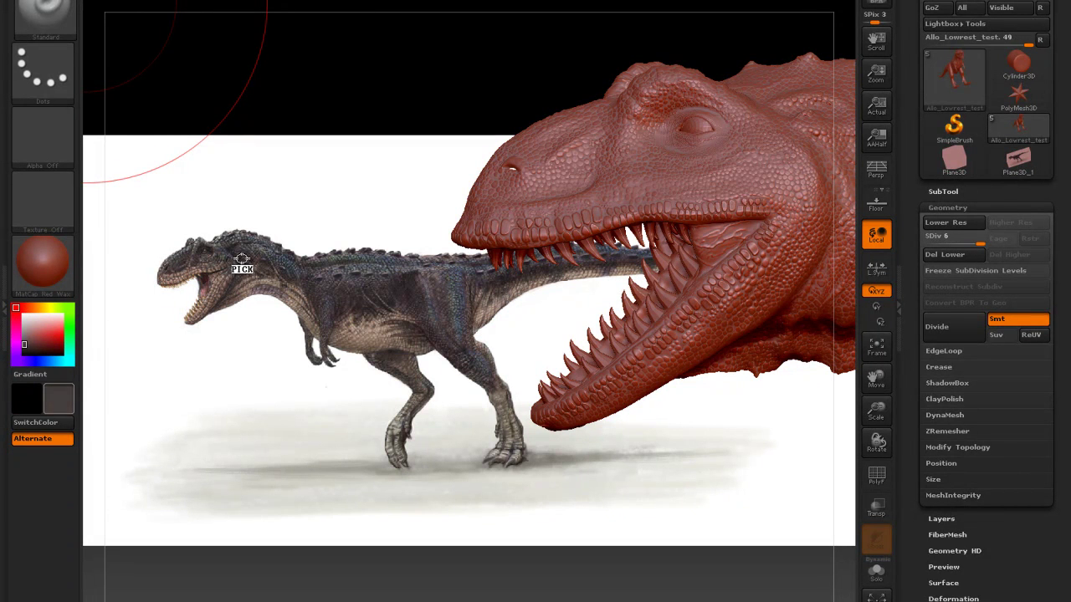
{"action": "left_click_drag", "start_coordinate": [241, 256], "coordinate": [343, 292]}
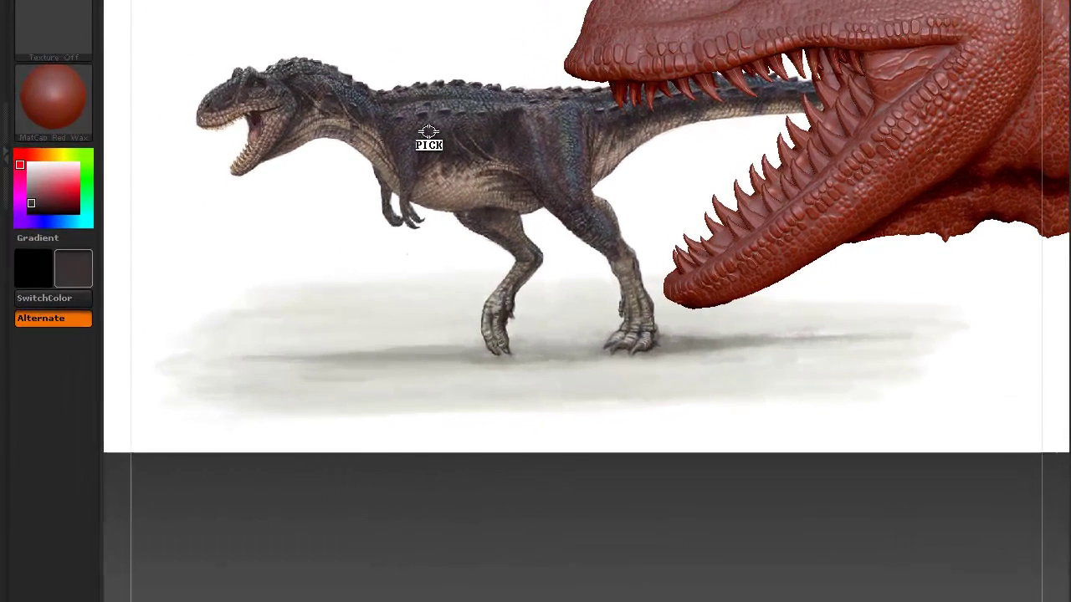
{"action": "left_click_drag", "start_coordinate": [428, 131], "coordinate": [427, 131]}
{"action": "mouse_move", "coordinate": [94, 259]}
{"action": "left_mouse_down"}
{"action": "mouse_move", "coordinate": [545, 117]}
{"action": "mouse_move", "coordinate": [423, 125]}
{"action": "left_mouse_up"}
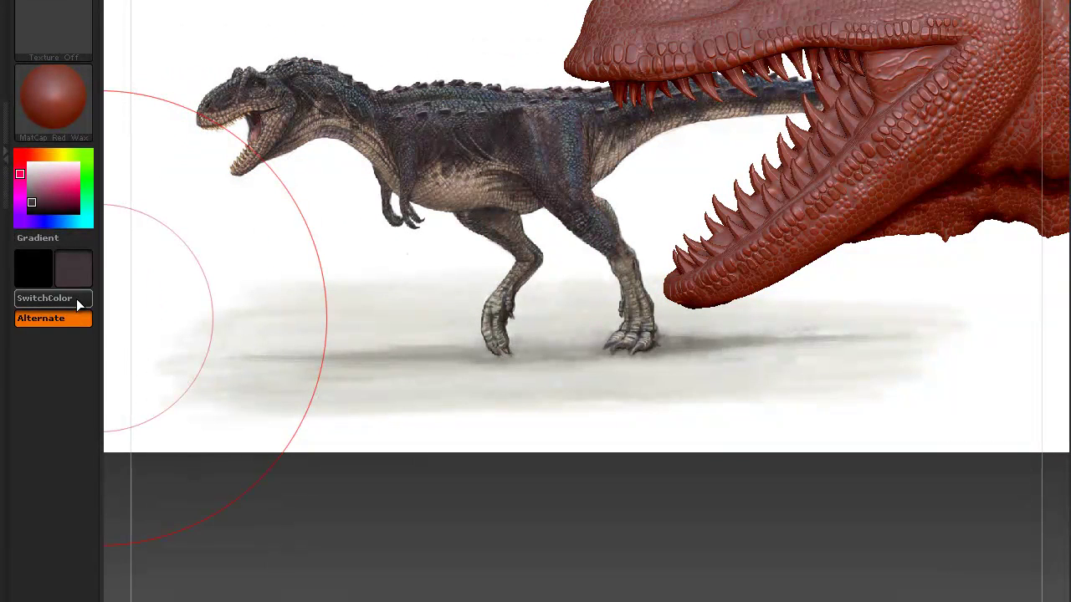
{"action": "mouse_move", "coordinate": [74, 268]}
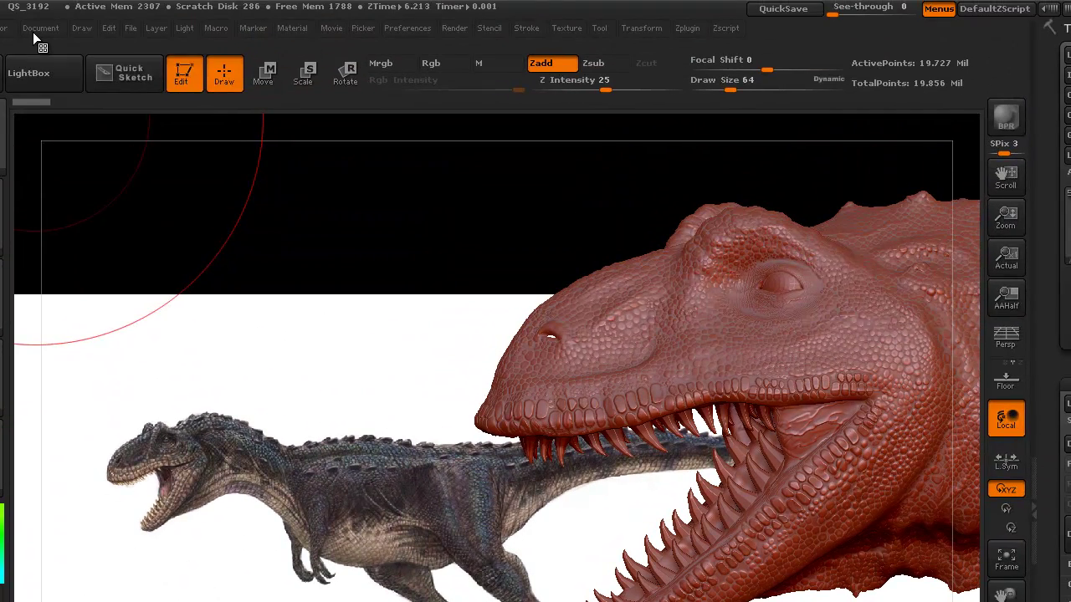
{"action": "left_click", "coordinate": [33, 30]}
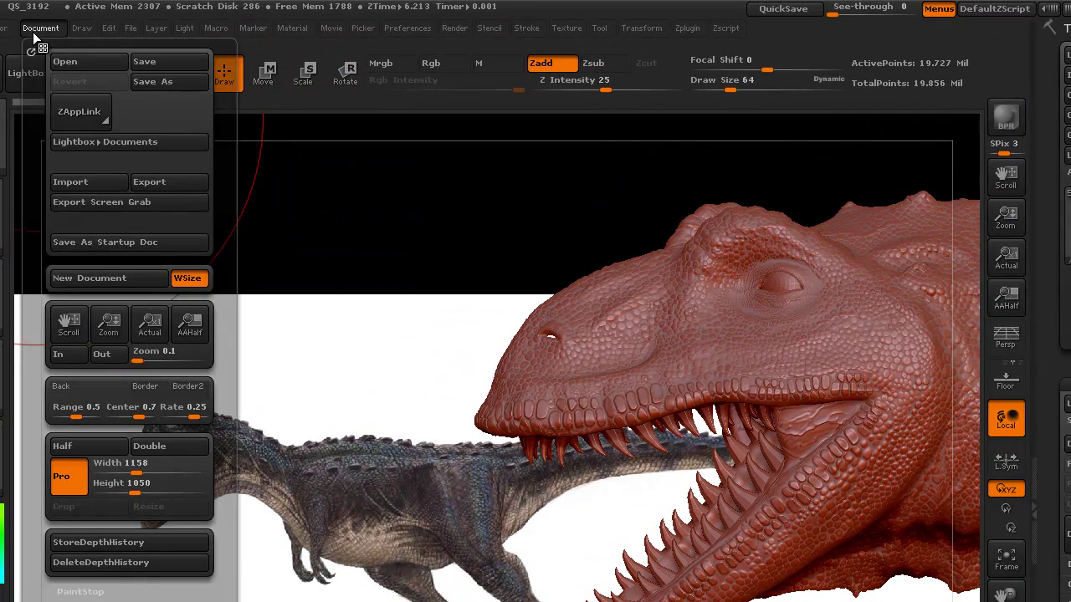
{"action": "left_click", "coordinate": [3, 29]}
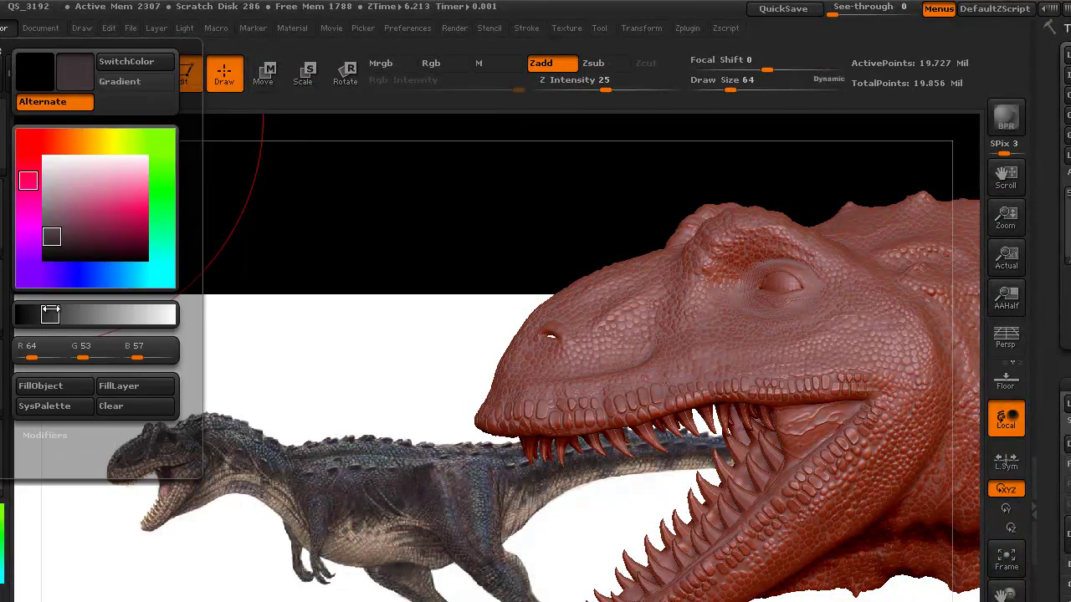
{"action": "left_click", "coordinate": [64, 389]}
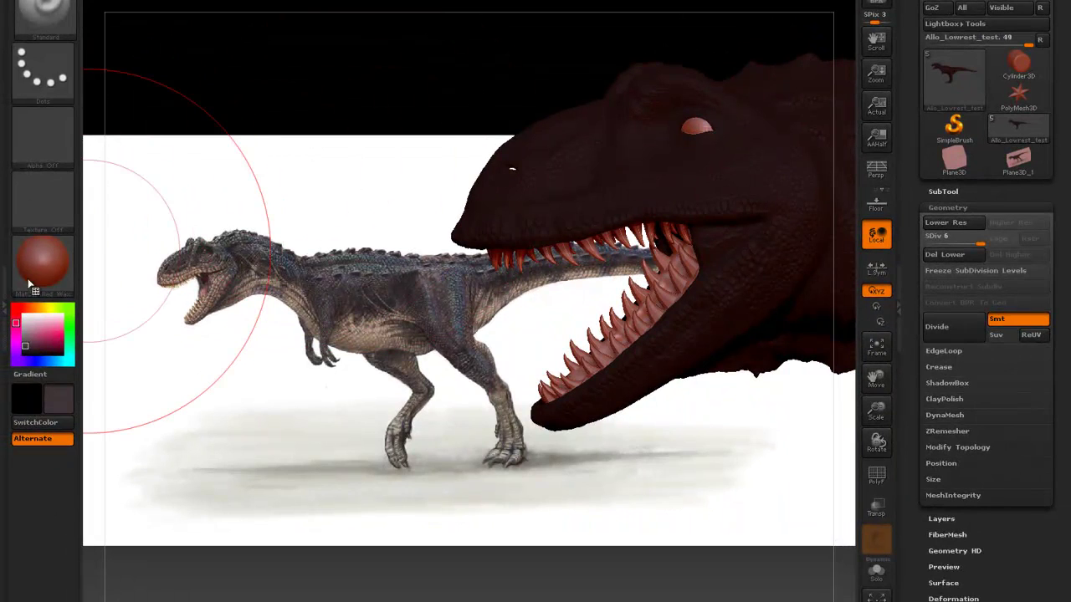
Replace the red wax material with SketchShaded after briefly trying Flat Color
{"action": "key", "text": "m"}
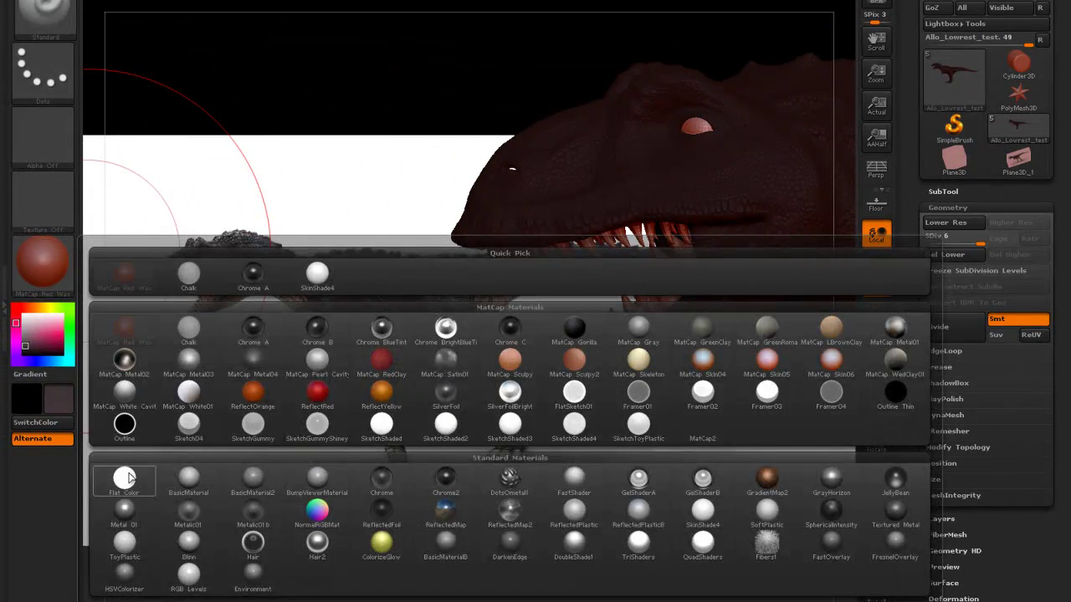
{"action": "left_click", "coordinate": [124, 478]}
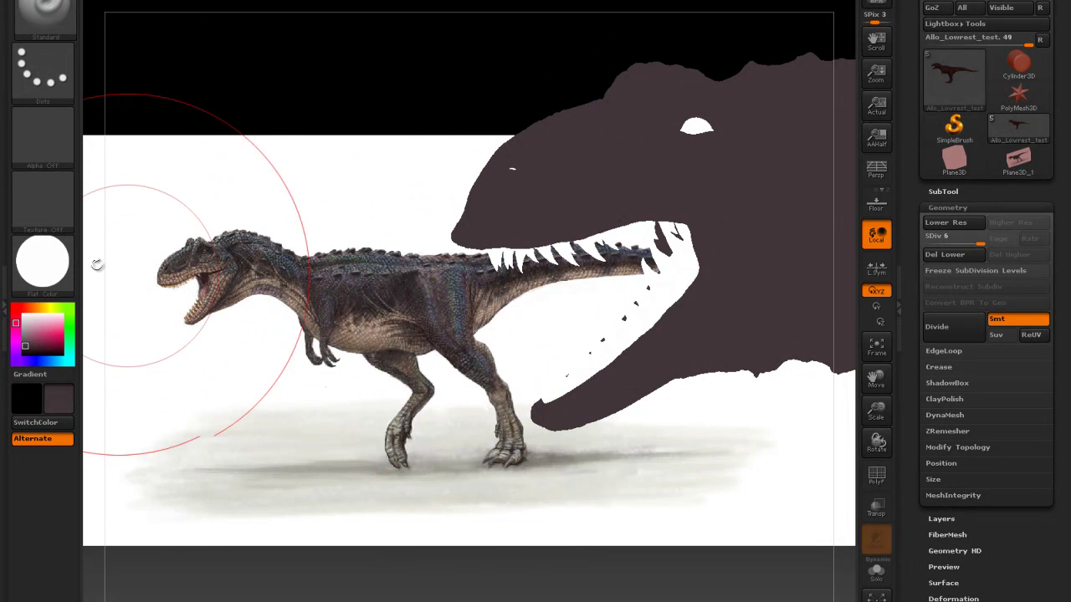
{"action": "left_click", "coordinate": [42, 262]}
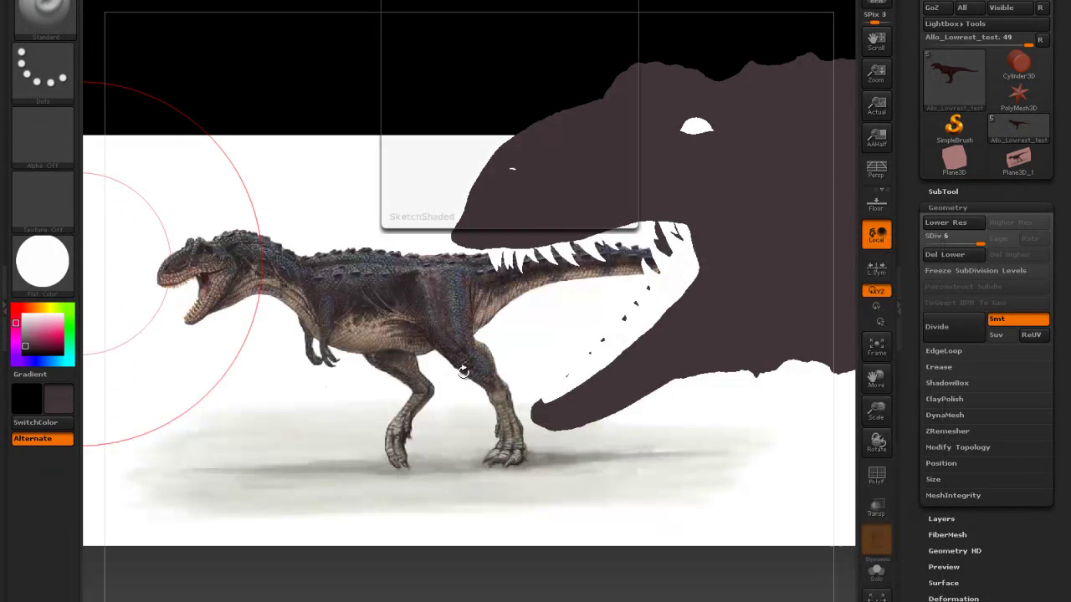
{"action": "left_click", "coordinate": [381, 425]}
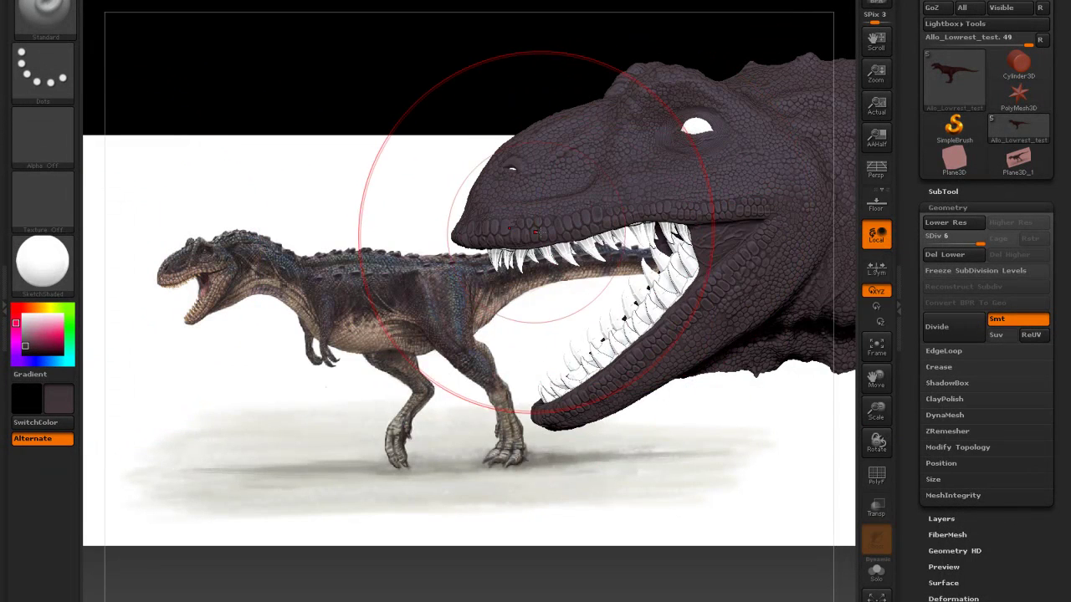
Zoom to a close side view of the head and sample its dark purple colour
{"action": "left_click_drag", "start_coordinate": [490, 204], "coordinate": [449, 235]}
{"action": "right_click_drag", "start_coordinate": [450, 236], "coordinate": [177, 374], "text": "alt"}
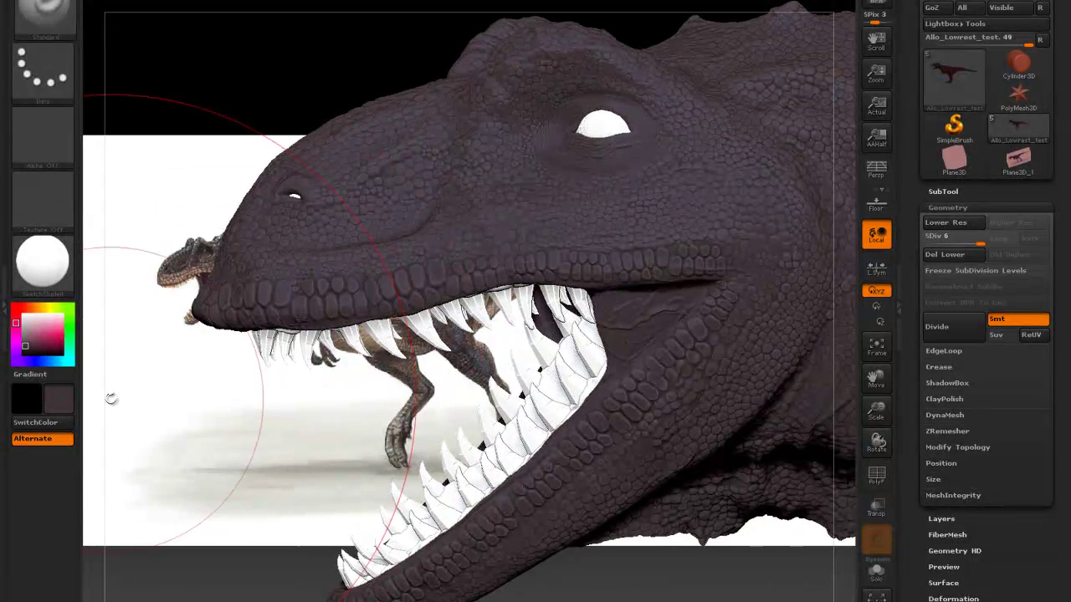
{"action": "mouse_move", "coordinate": [63, 405]}
{"action": "left_mouse_down"}
{"action": "mouse_move", "coordinate": [369, 235]}
{"action": "mouse_move", "coordinate": [482, 256]}
{"action": "left_mouse_up"}
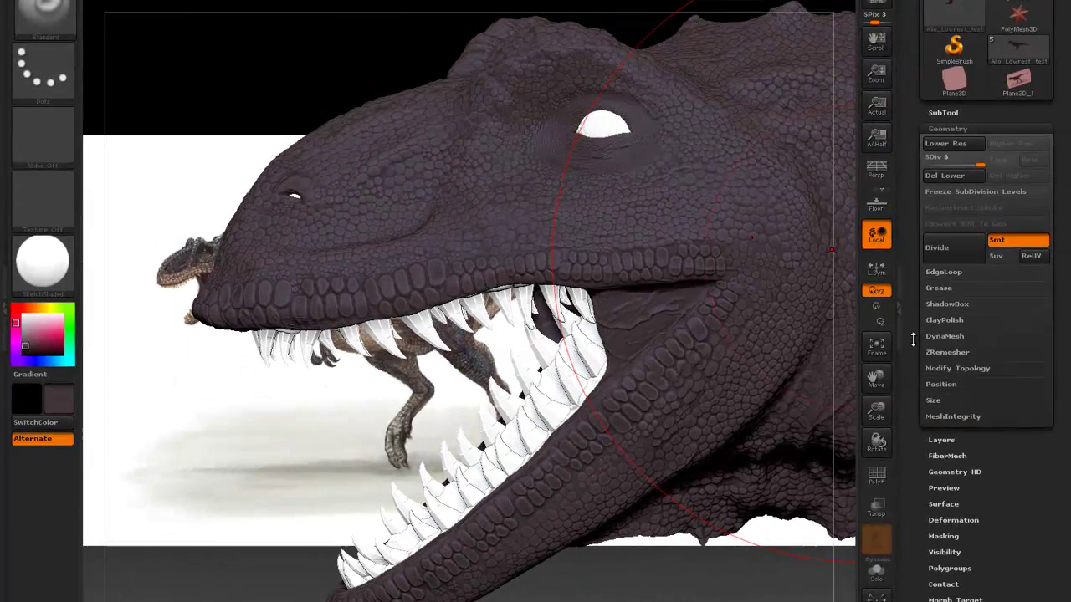
Open Tool > Masking and expand Mask By Cavity, showing Blur 2 and Intensity 100
{"action": "scroll", "coordinate": [913, 335], "scroll_direction": "down", "scroll_amount": 5}
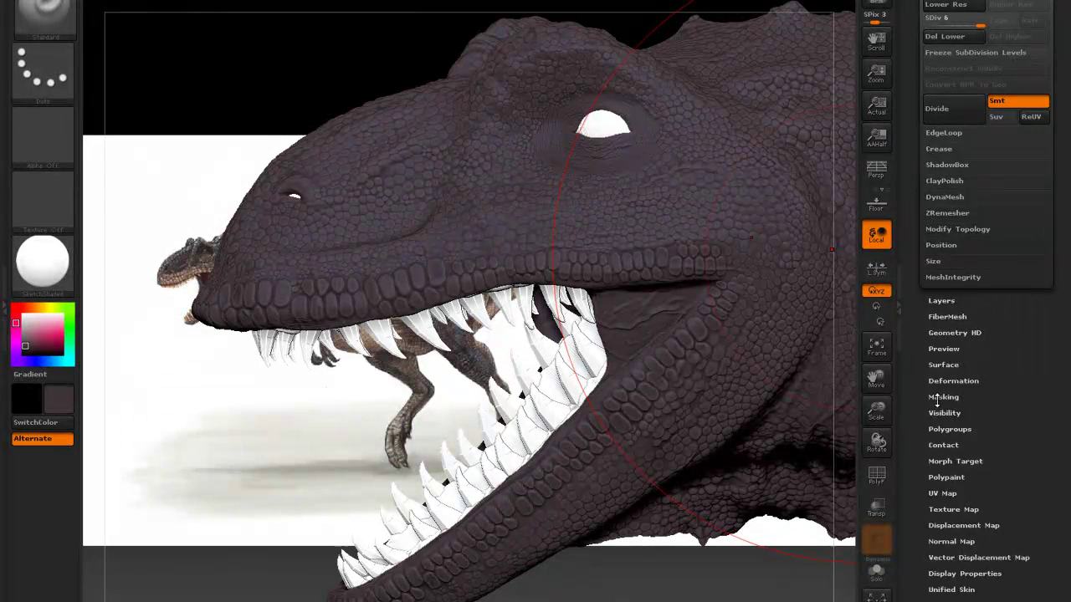
{"action": "left_click", "coordinate": [939, 398]}
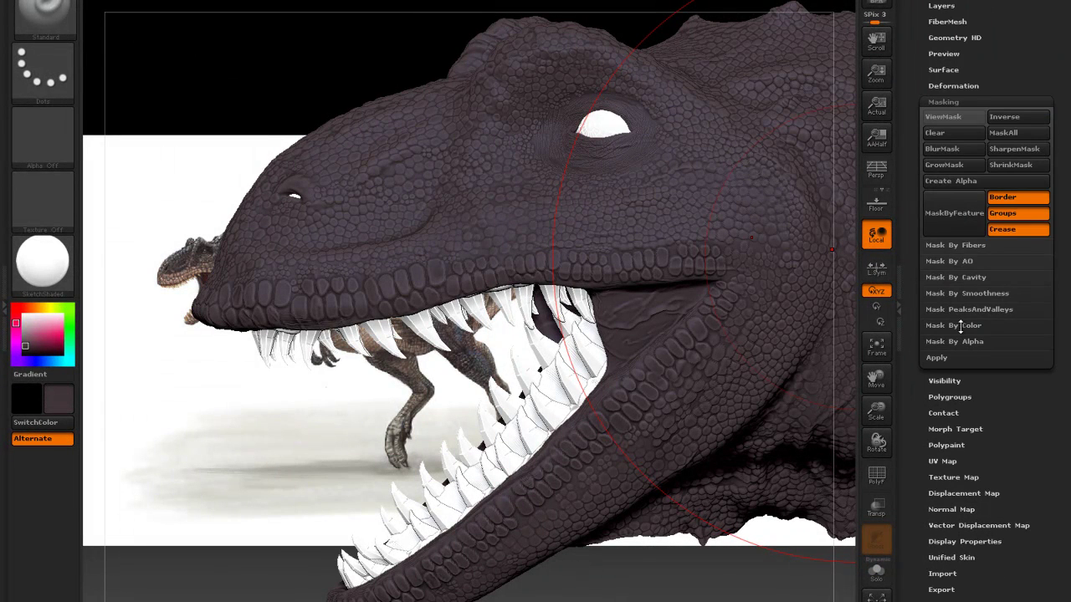
{"action": "left_click", "coordinate": [972, 279]}
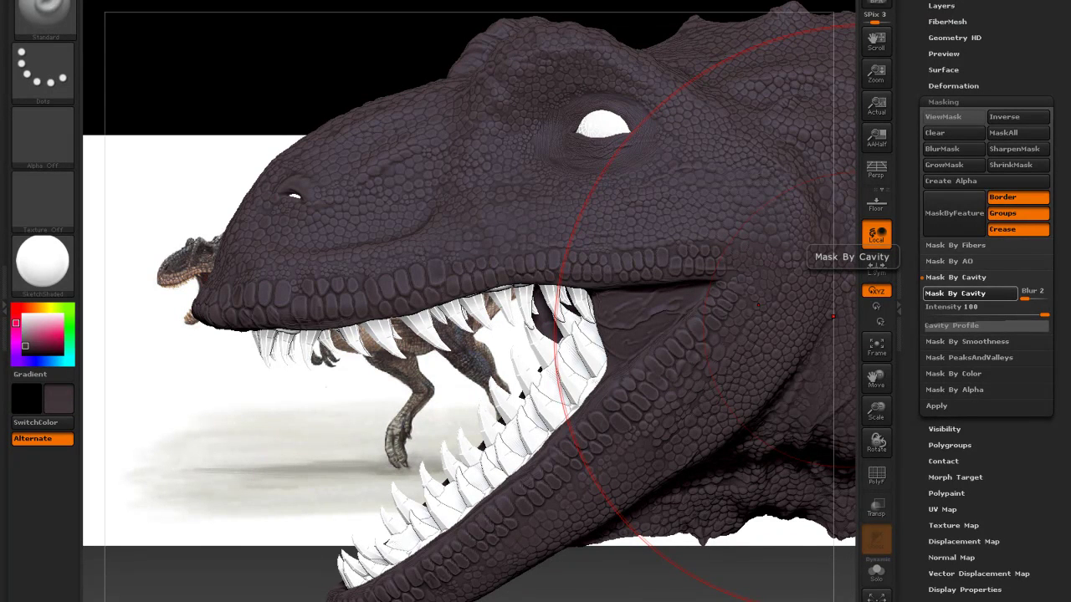
Mask the head by cavity and invert the mask
{"action": "left_click", "coordinate": [954, 293]}
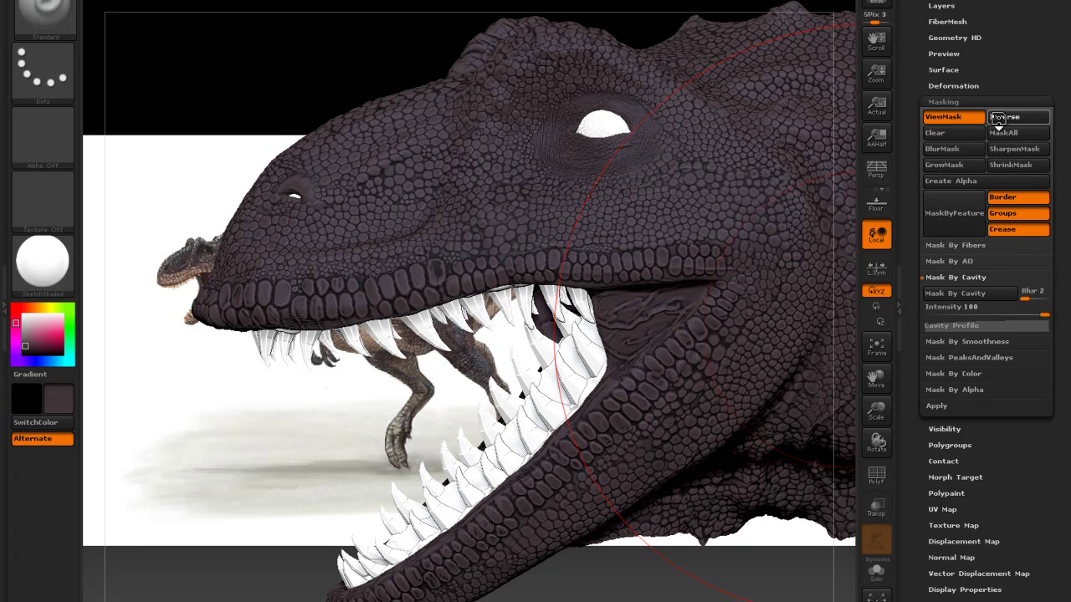
{"action": "left_click", "coordinate": [998, 118]}
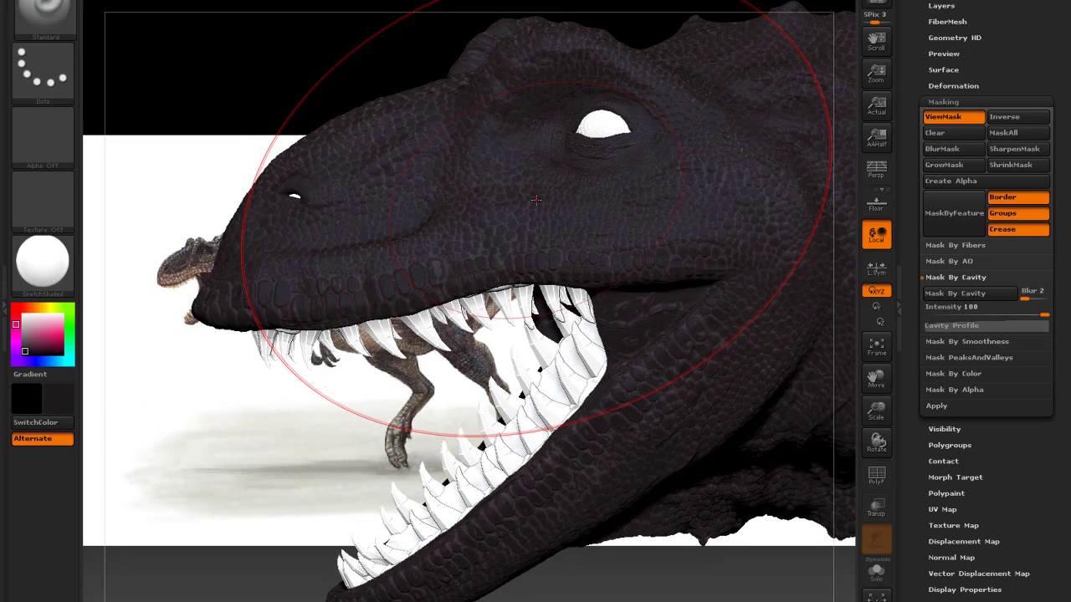
Paint a test stroke across the snout, then clear the mask from the head
{"action": "left_click_drag", "start_coordinate": [506, 201], "coordinate": [298, 219]}
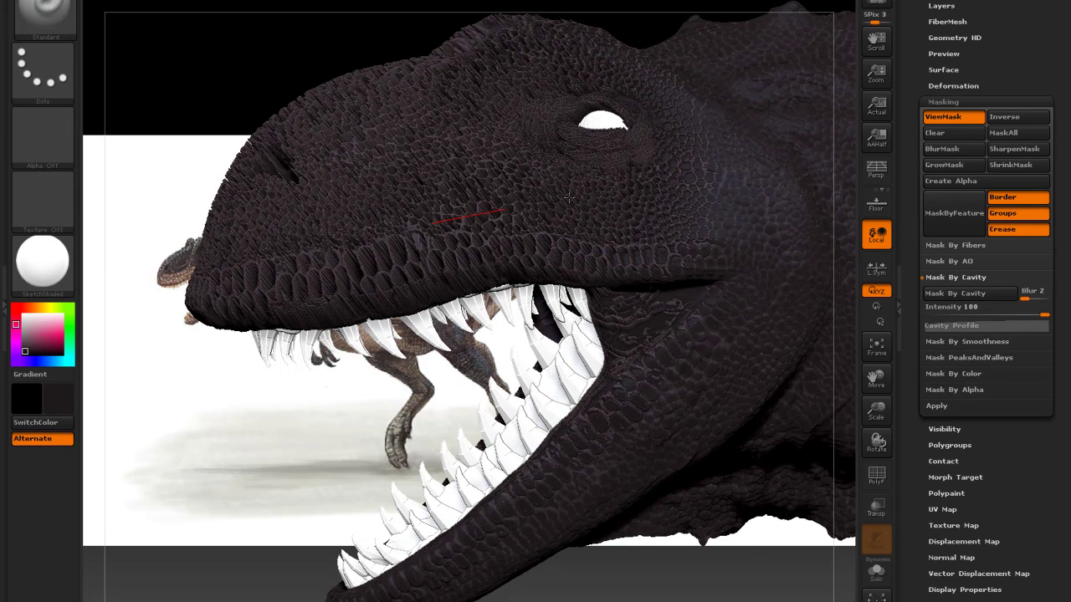
{"action": "key", "text": "ctrl"}
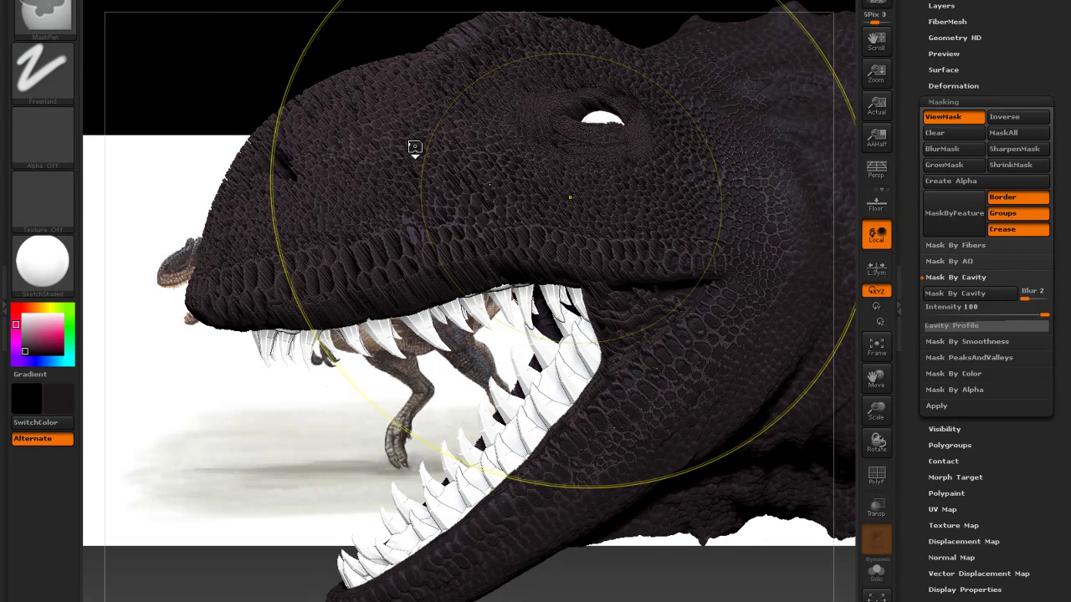
{"action": "key", "text": "ctrl+shift+a"}
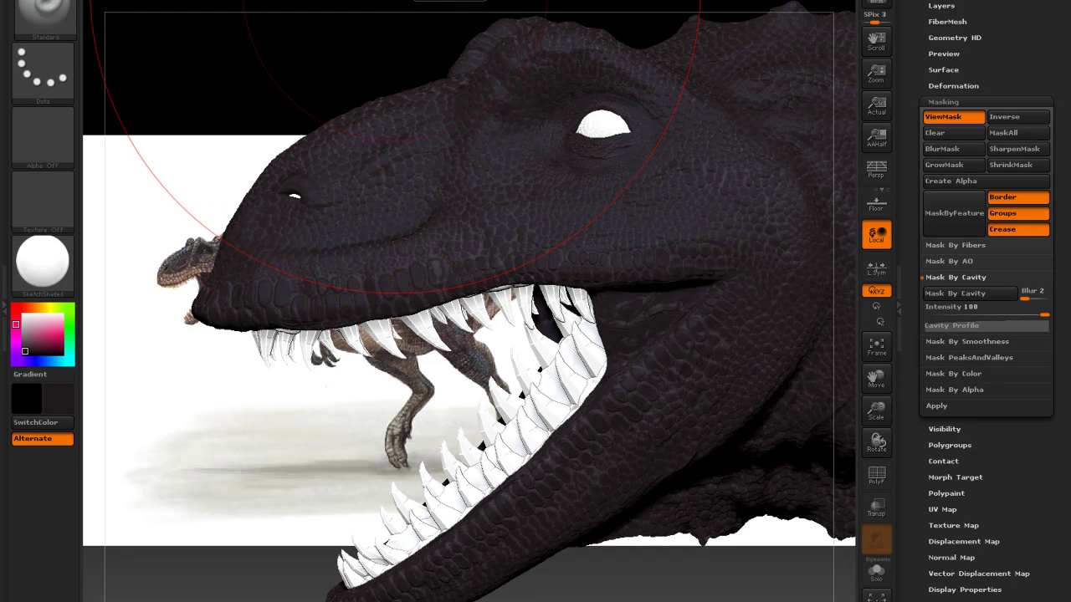
Switch to Freehand stroke with mouse averaging 1 and paint darker shading over the head
{"action": "left_click", "coordinate": [41, 71]}
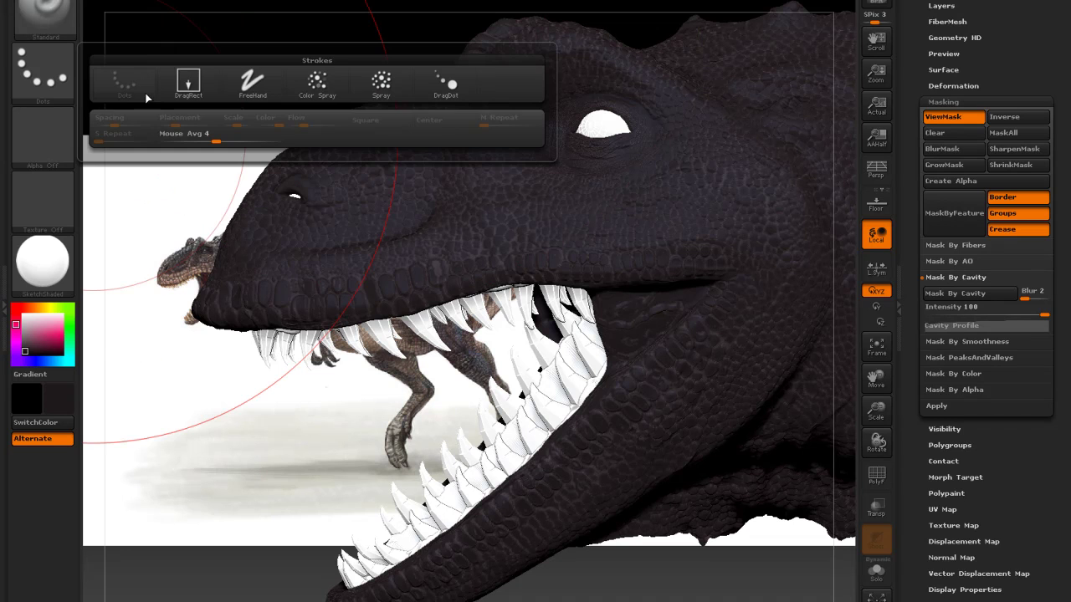
{"action": "left_click", "coordinate": [249, 97]}
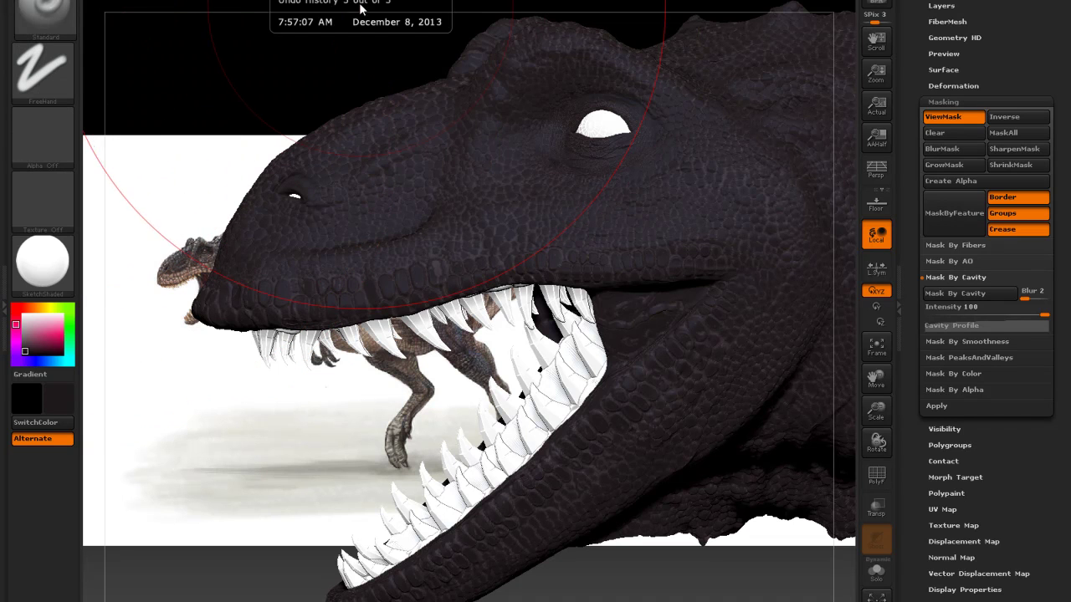
{"action": "left_click", "coordinate": [510, 3]}
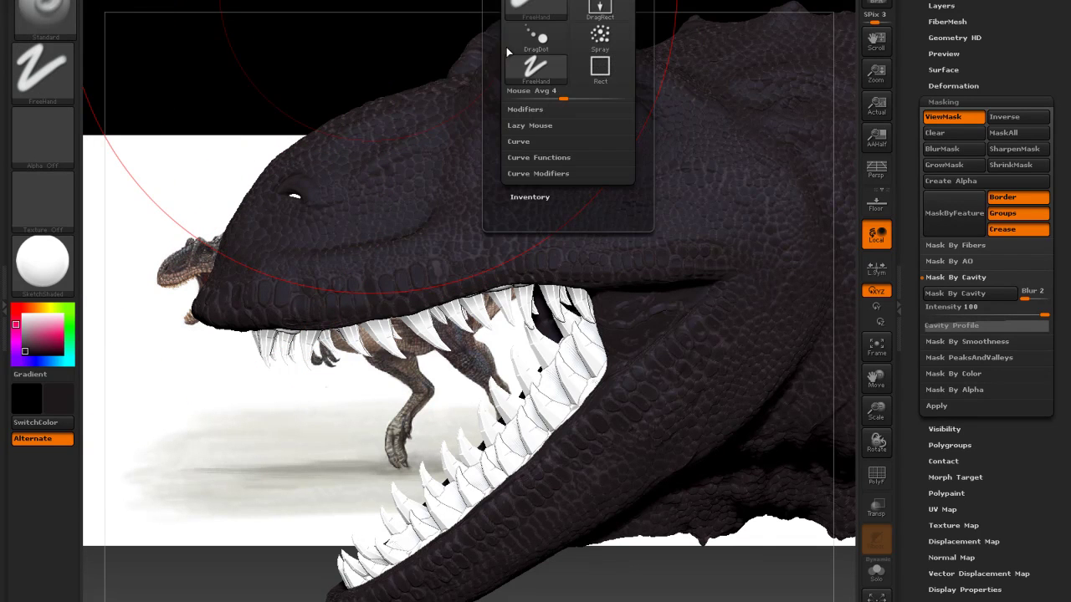
{"action": "left_click", "coordinate": [524, 110]}
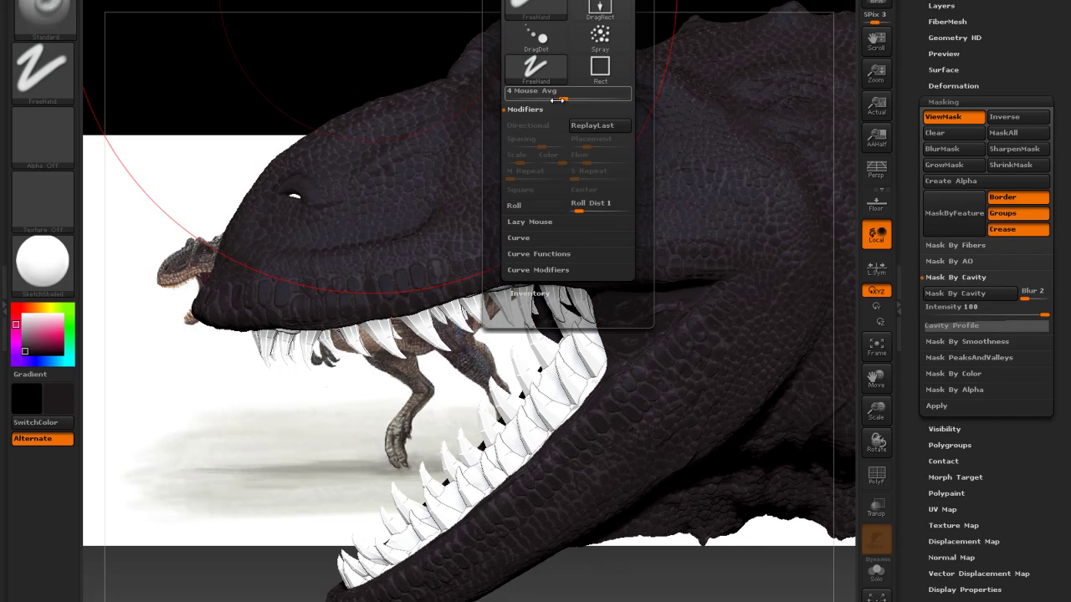
{"action": "left_click_drag", "start_coordinate": [555, 101], "coordinate": [527, 101]}
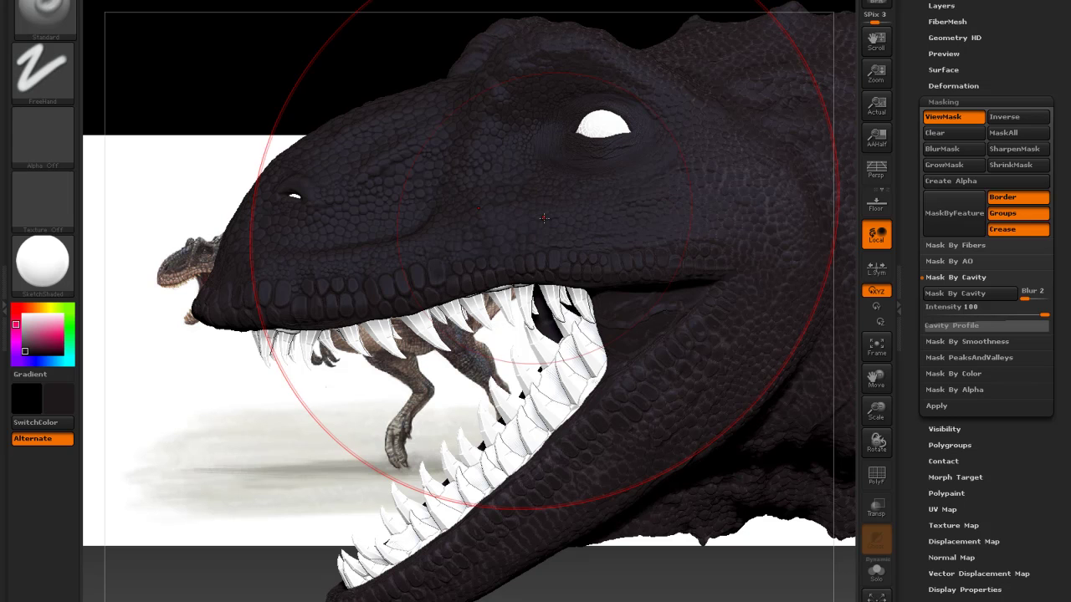
{"action": "left_click_drag", "start_coordinate": [507, 215], "coordinate": [574, 215]}
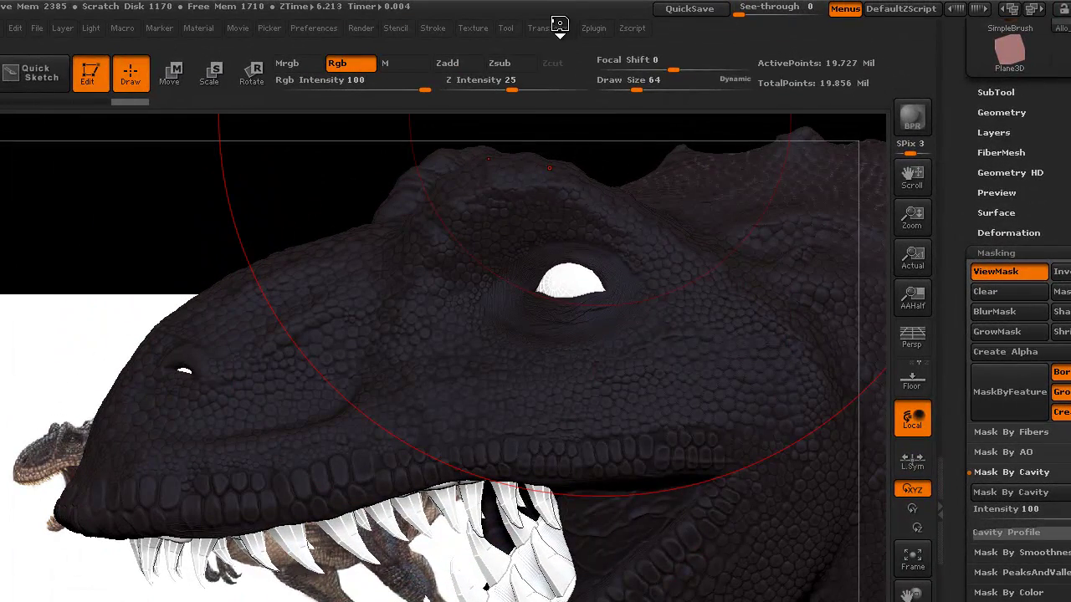
Turn off X symmetry and orbit the dark dinosaur to check it against the reference
{"action": "left_click", "coordinate": [559, 28]}
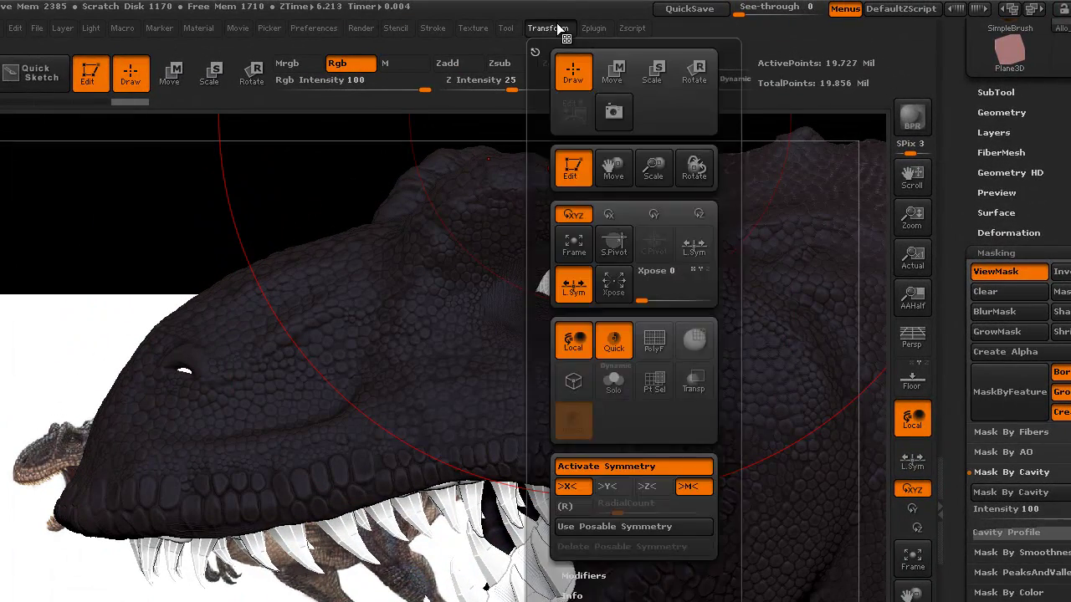
{"action": "left_click", "coordinate": [574, 490]}
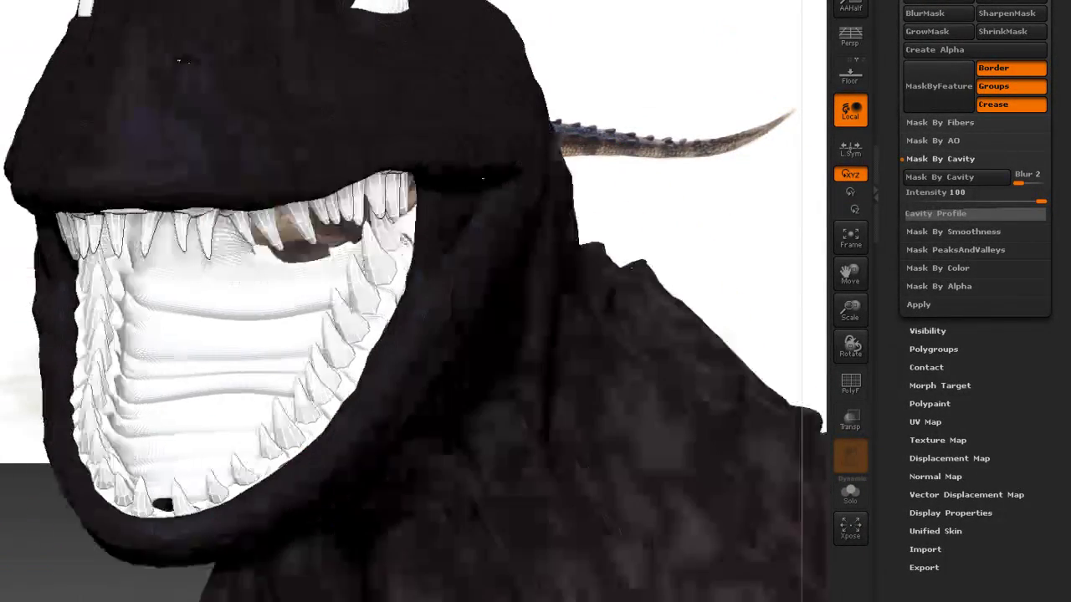
{"action": "mouse_move", "coordinate": [455, 286]}
{"action": "right_mouse_down"}
{"action": "mouse_move", "coordinate": [569, 146]}
{"action": "mouse_move", "coordinate": [406, 129]}
{"action": "right_mouse_up"}
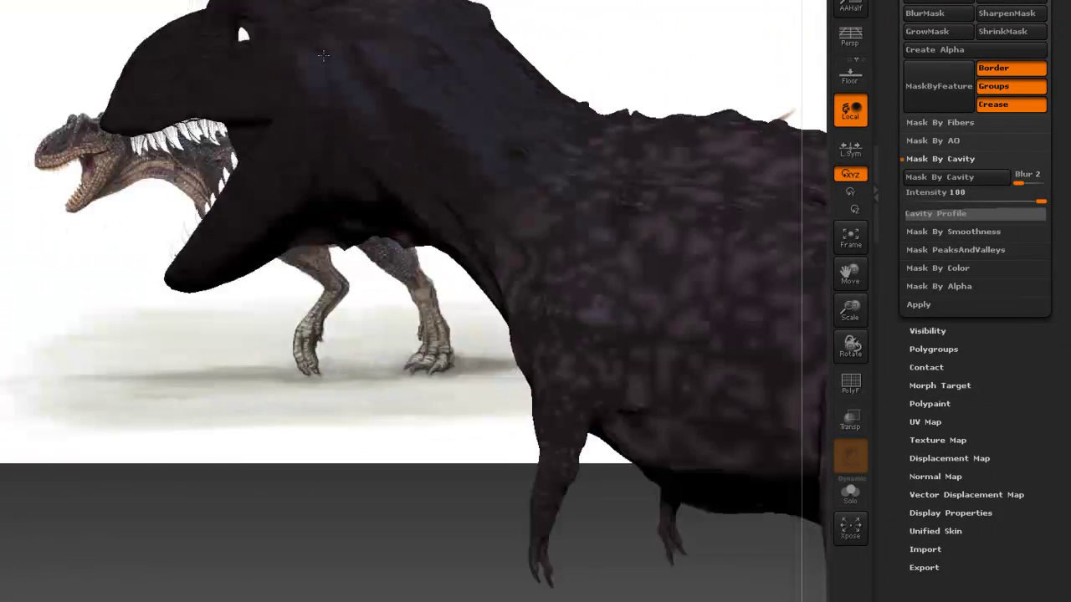
{"action": "right_click_drag", "start_coordinate": [237, 20], "coordinate": [276, 49]}
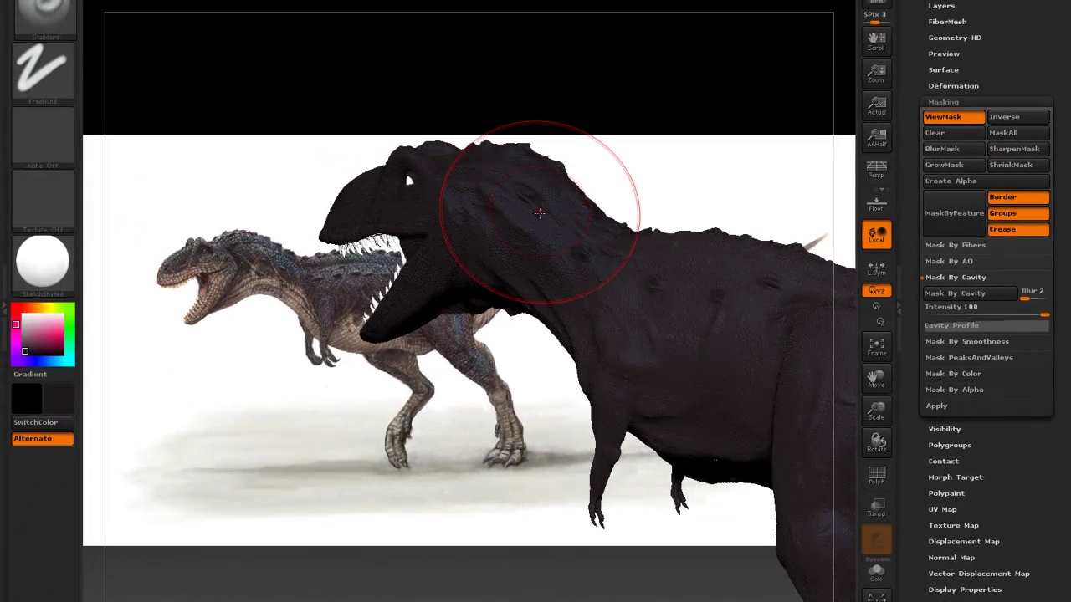
{"action": "right_click_drag", "start_coordinate": [539, 213], "coordinate": [477, 96]}
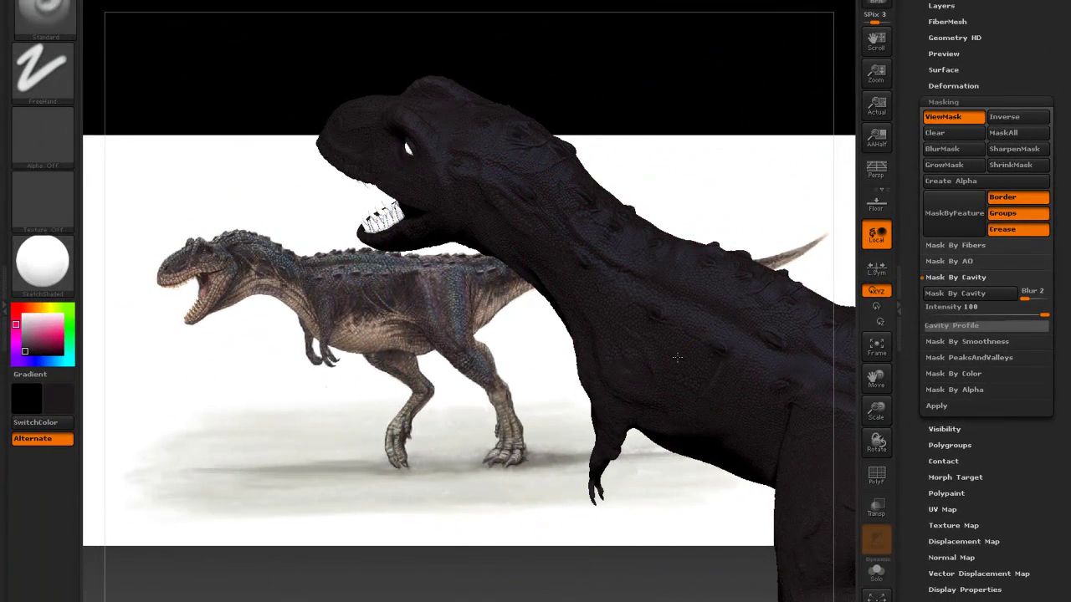
{"action": "mouse_move", "coordinate": [677, 358]}
{"action": "left_mouse_down"}
{"action": "mouse_move", "coordinate": [792, 469]}
{"action": "mouse_move", "coordinate": [809, 384]}
{"action": "mouse_move", "coordinate": [636, 223]}
{"action": "left_mouse_up"}
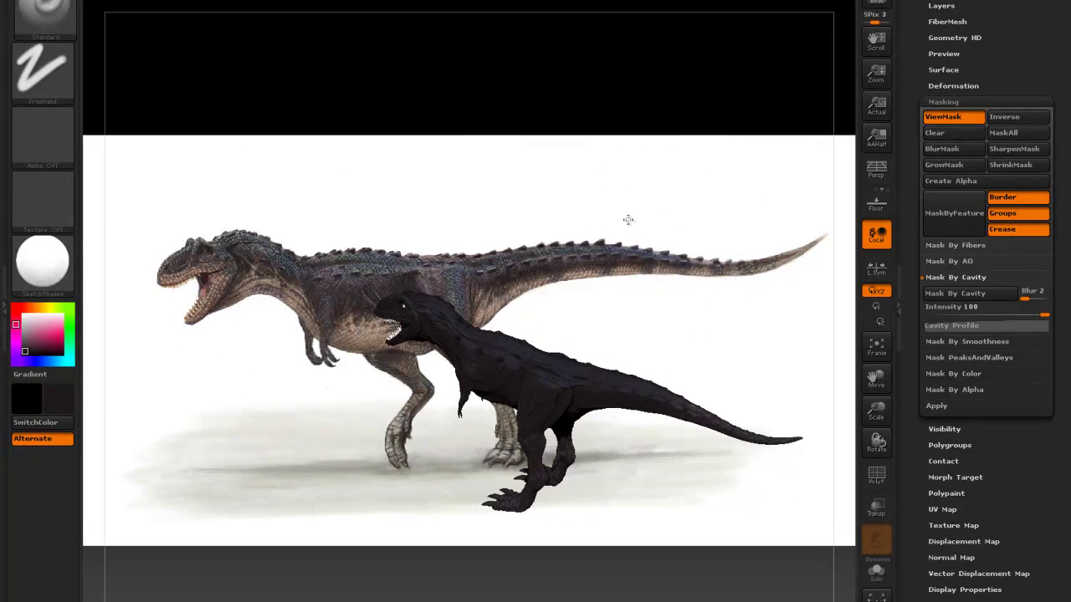
Orbit around the dinosaur and touch up the paint on the arm near the claws
{"action": "mouse_move", "coordinate": [636, 224]}
{"action": "left_mouse_down"}
{"action": "mouse_move", "coordinate": [782, 410]}
{"action": "mouse_move", "coordinate": [865, 422]}
{"action": "mouse_move", "coordinate": [507, 295]}
{"action": "left_mouse_up"}
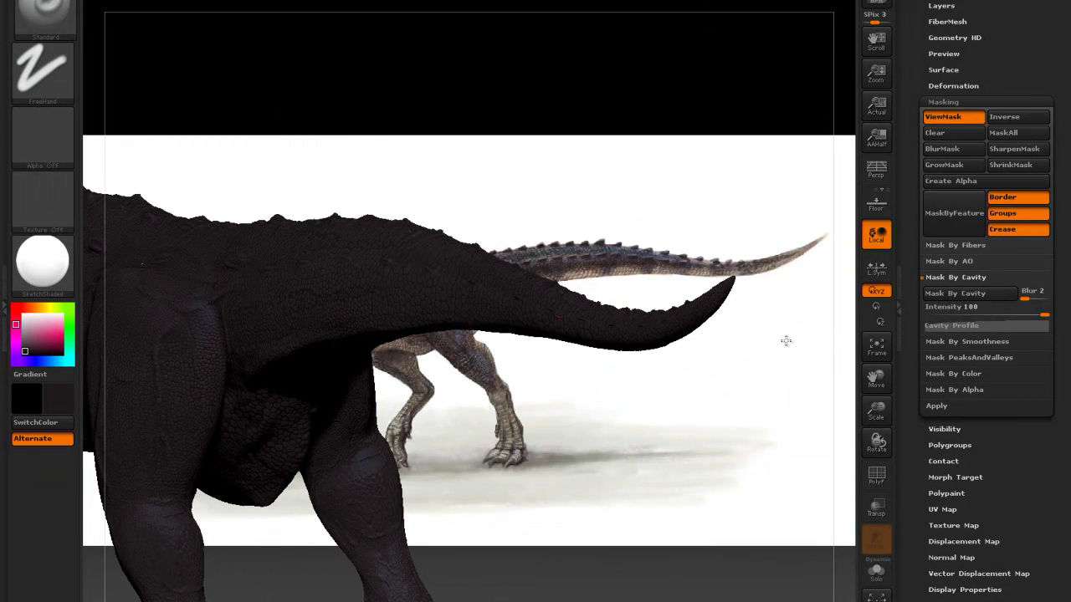
{"action": "mouse_move", "coordinate": [461, 290]}
{"action": "left_mouse_down"}
{"action": "mouse_move", "coordinate": [547, 310]}
{"action": "mouse_move", "coordinate": [566, 303]}
{"action": "mouse_move", "coordinate": [535, 181]}
{"action": "mouse_move", "coordinate": [404, 248]}
{"action": "left_mouse_up"}
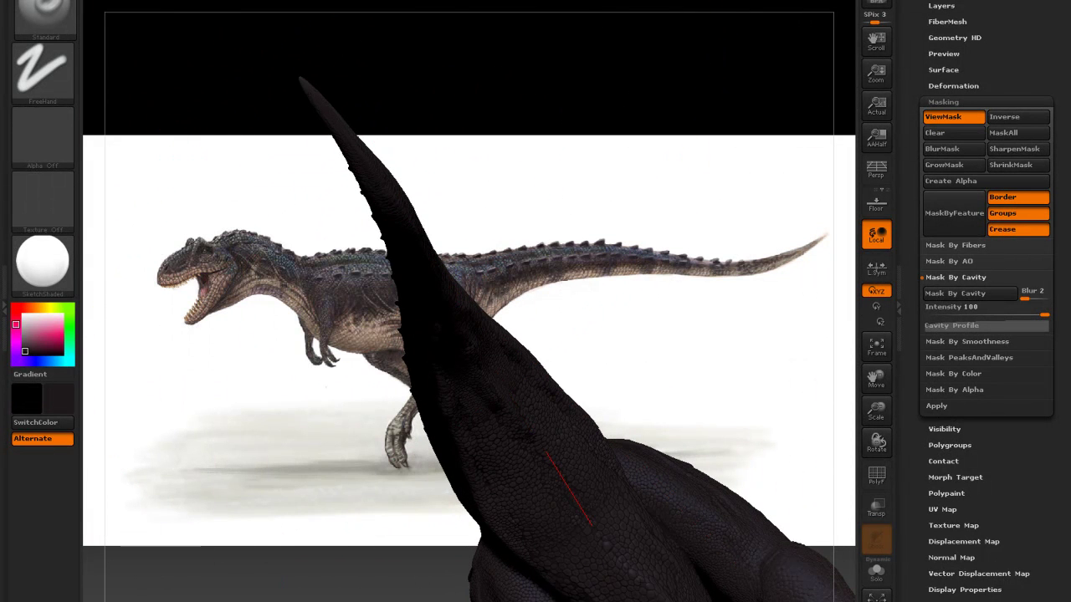
{"action": "mouse_move", "coordinate": [560, 509]}
{"action": "left_mouse_down"}
{"action": "mouse_move", "coordinate": [569, 519]}
{"action": "mouse_move", "coordinate": [297, 291]}
{"action": "mouse_move", "coordinate": [386, 542]}
{"action": "left_mouse_up"}
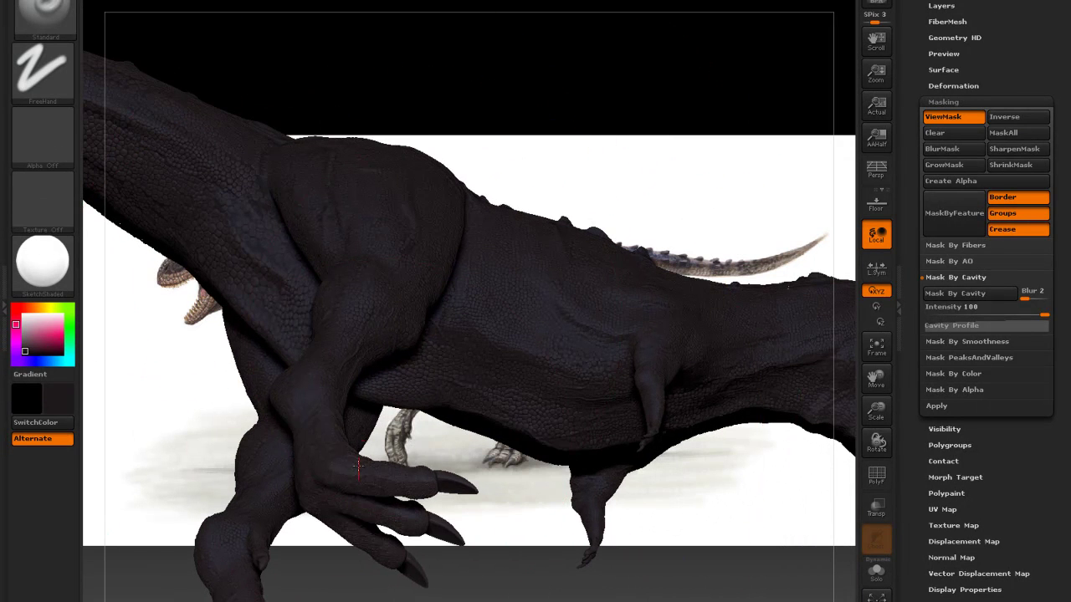
{"action": "left_click_drag", "start_coordinate": [312, 446], "coordinate": [365, 325]}
{"action": "left_click_drag", "start_coordinate": [320, 428], "coordinate": [365, 377]}
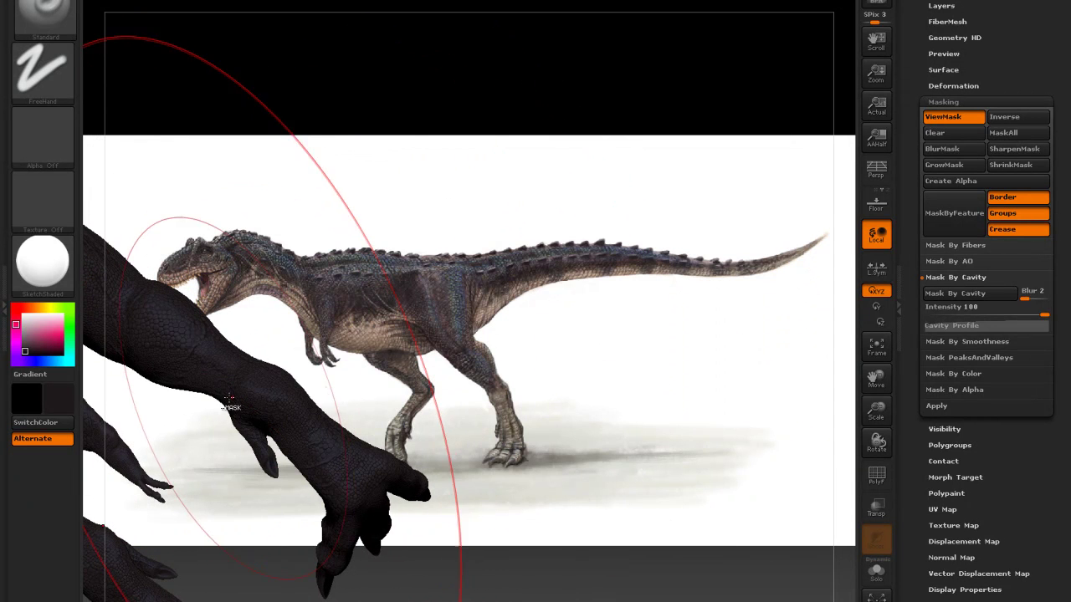
{"action": "mouse_move", "coordinate": [284, 444]}
{"action": "left_mouse_down"}
{"action": "mouse_move", "coordinate": [324, 330]}
{"action": "mouse_move", "coordinate": [566, 180]}
{"action": "mouse_move", "coordinate": [318, 226]}
{"action": "mouse_move", "coordinate": [522, 212]}
{"action": "left_mouse_up"}
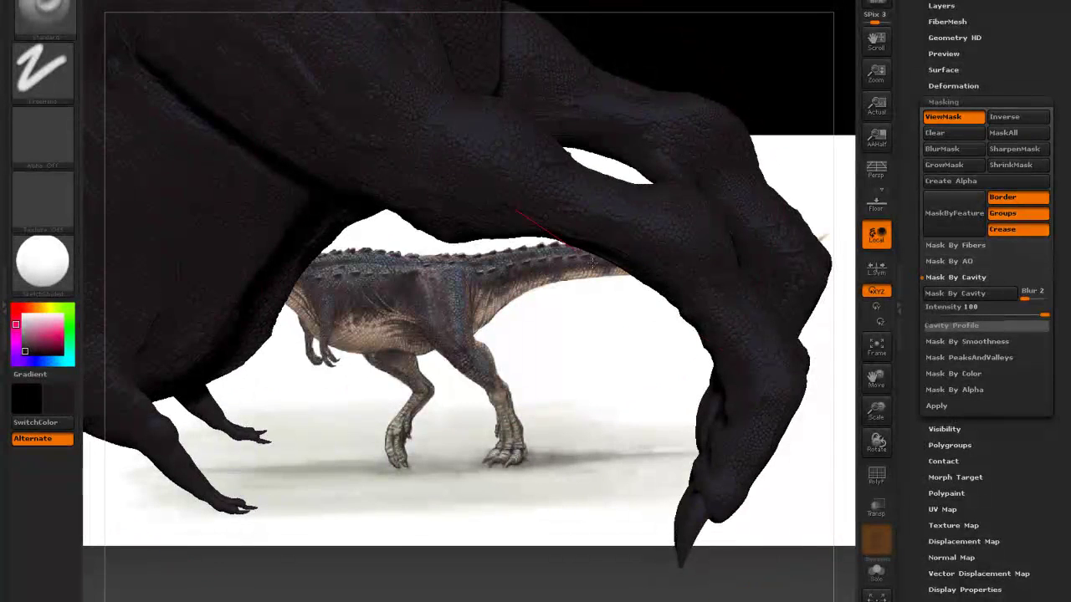
{"action": "mouse_move", "coordinate": [806, 494]}
{"action": "left_mouse_down"}
{"action": "mouse_move", "coordinate": [259, 323]}
{"action": "mouse_move", "coordinate": [516, 257]}
{"action": "left_mouse_up"}
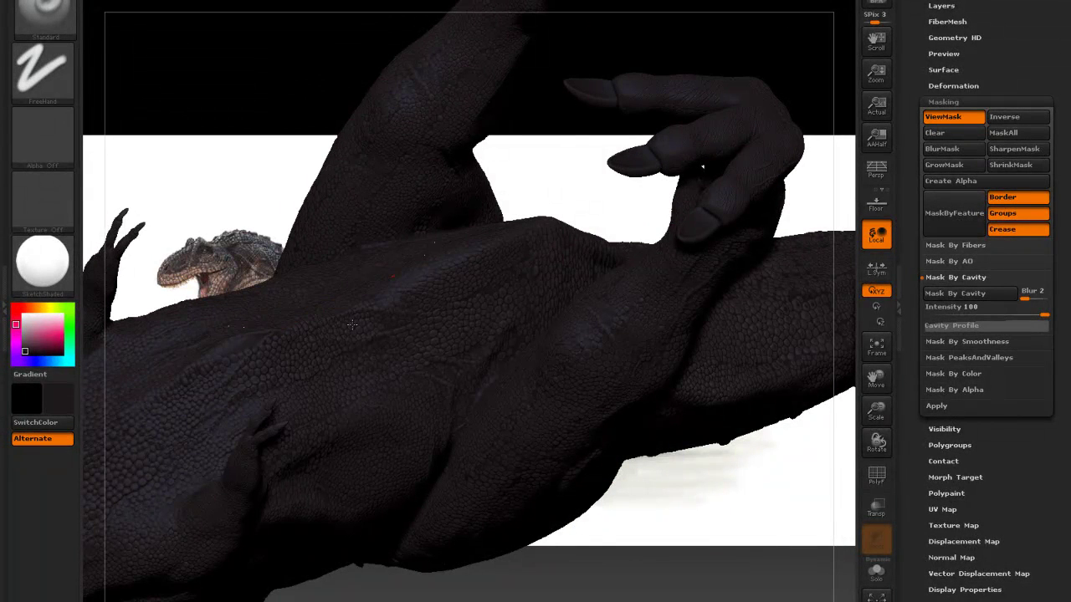
{"action": "left_click_drag", "start_coordinate": [355, 324], "coordinate": [327, 226]}
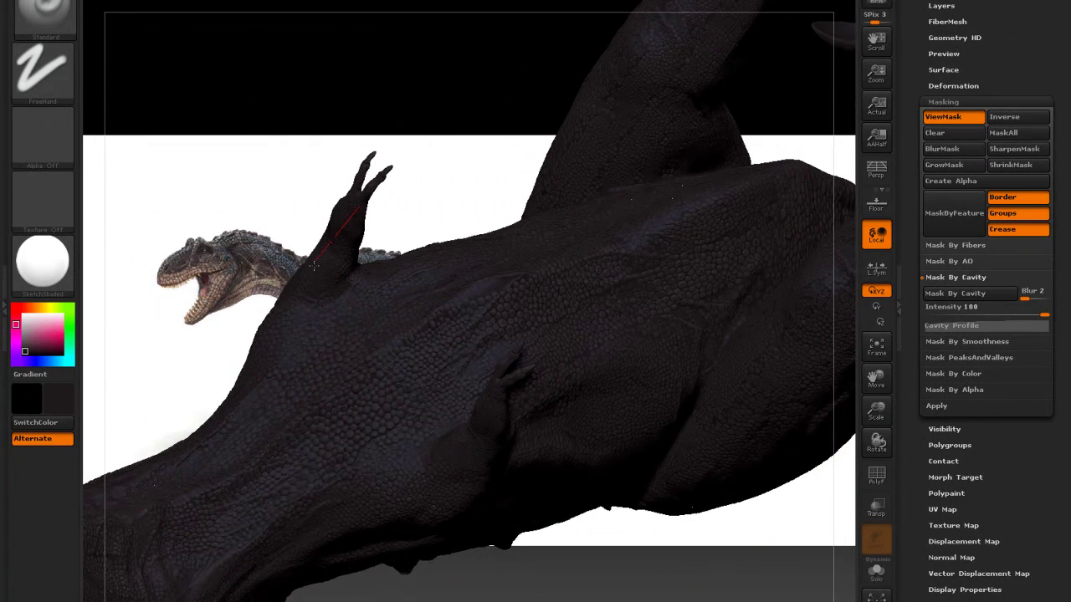
{"action": "left_click_drag", "start_coordinate": [471, 378], "coordinate": [344, 407]}
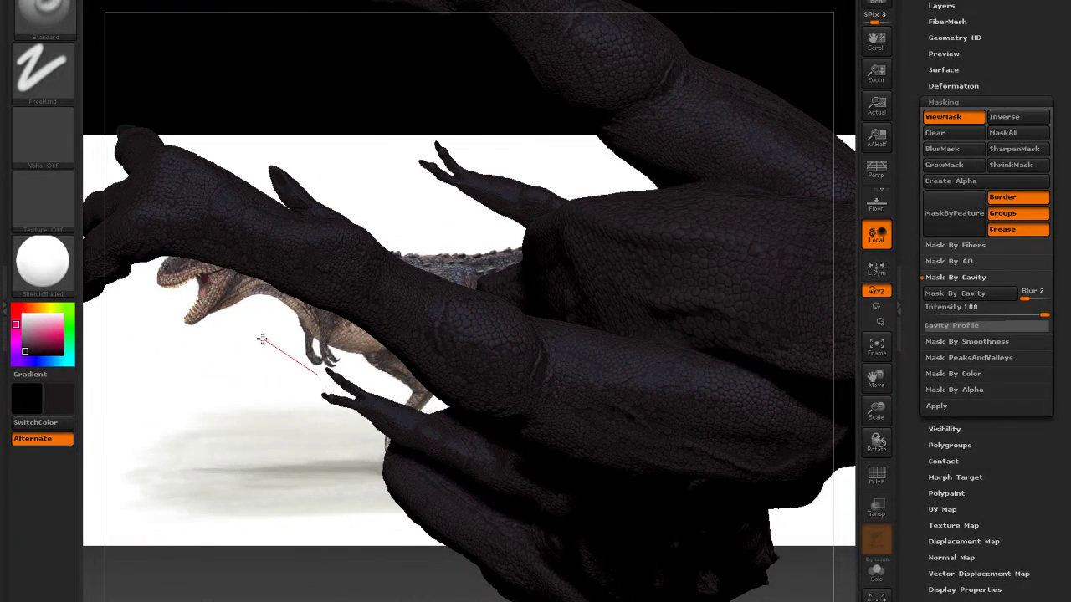
{"action": "left_click_drag", "start_coordinate": [482, 212], "coordinate": [378, 152]}
{"action": "left_click_drag", "start_coordinate": [327, 109], "coordinate": [315, 381]}
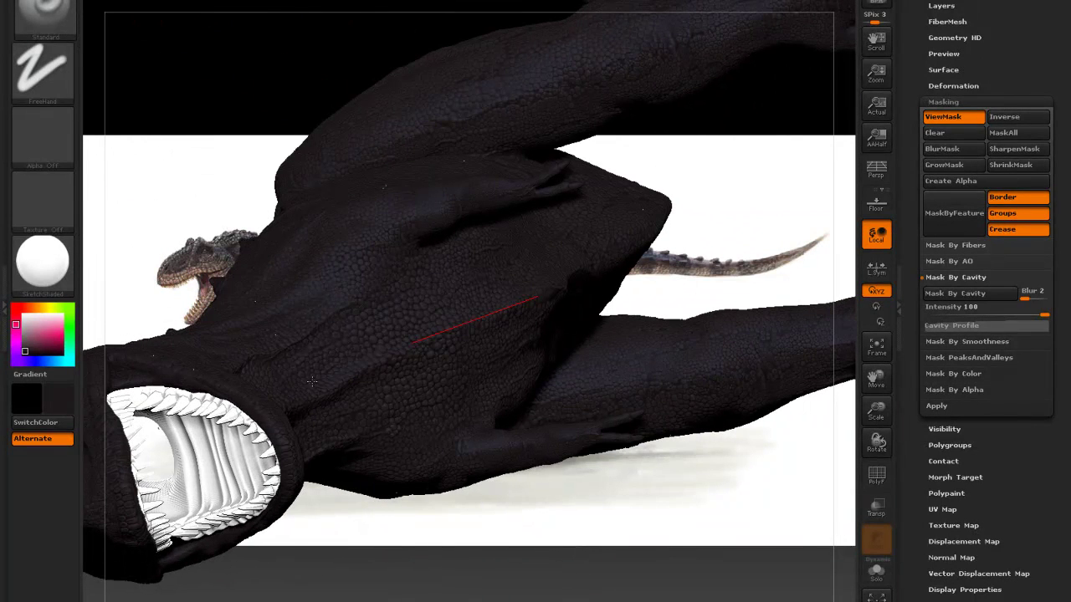
{"action": "left_click_drag", "start_coordinate": [243, 382], "coordinate": [532, 212]}
{"action": "mouse_move", "coordinate": [591, 179]}
{"action": "left_mouse_down"}
{"action": "mouse_move", "coordinate": [589, 273]}
{"action": "mouse_move", "coordinate": [433, 127]}
{"action": "mouse_move", "coordinate": [398, 224]}
{"action": "mouse_move", "coordinate": [441, 208]}
{"action": "mouse_move", "coordinate": [441, 287]}
{"action": "mouse_move", "coordinate": [519, 351]}
{"action": "left_mouse_up"}
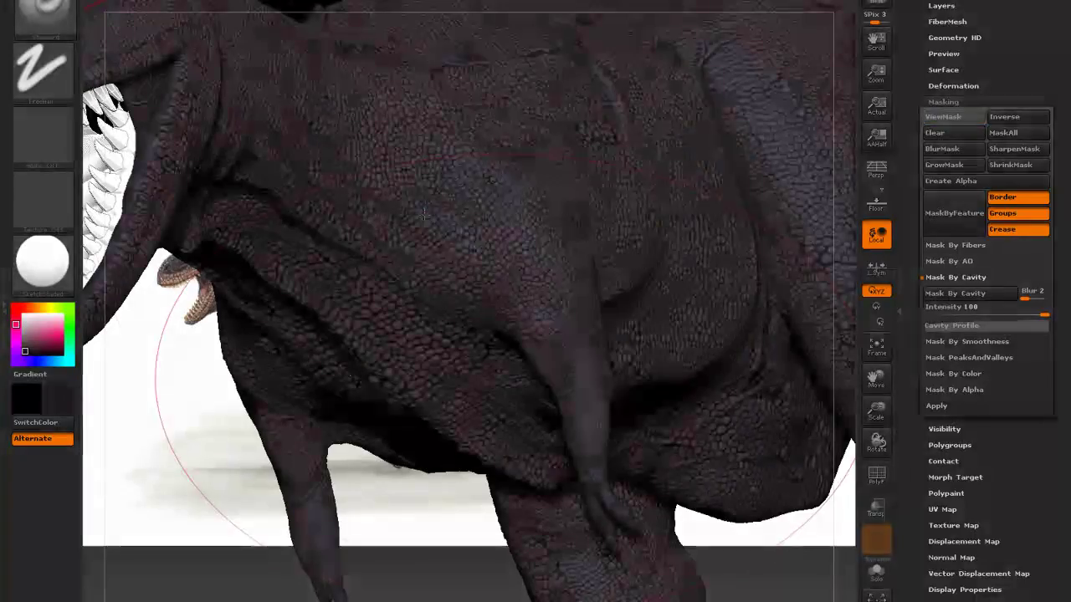
Turn off ViewMask so the scales show, then paint a long stroke down the arm
{"action": "left_click", "coordinate": [936, 120]}
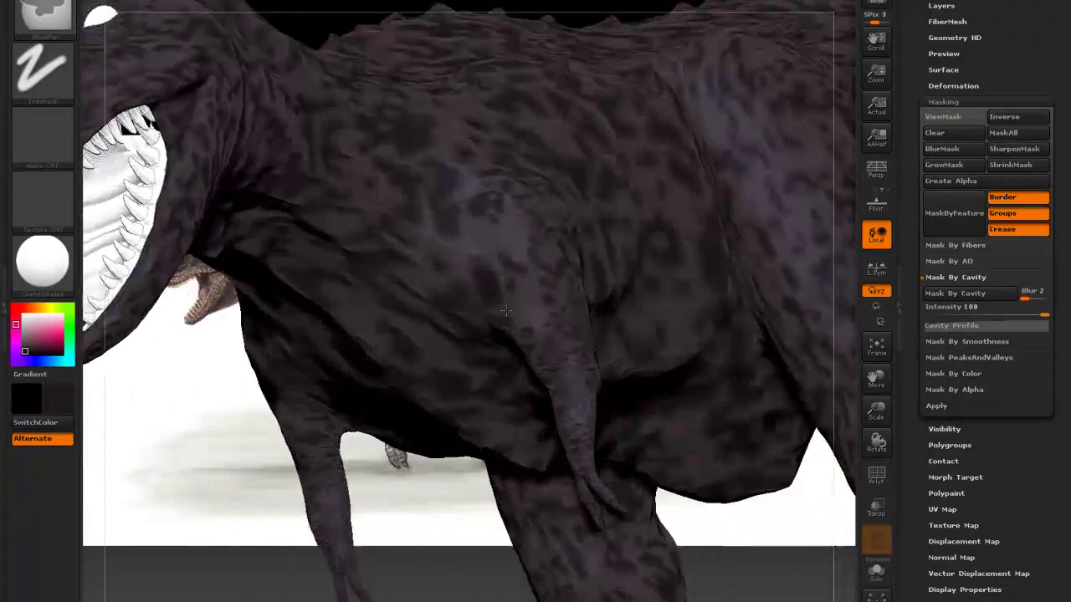
{"action": "mouse_move", "coordinate": [443, 284]}
{"action": "left_mouse_down"}
{"action": "mouse_move", "coordinate": [506, 333]}
{"action": "mouse_move", "coordinate": [521, 246]}
{"action": "mouse_move", "coordinate": [623, 272]}
{"action": "mouse_move", "coordinate": [571, 269]}
{"action": "mouse_move", "coordinate": [576, 278]}
{"action": "left_mouse_up"}
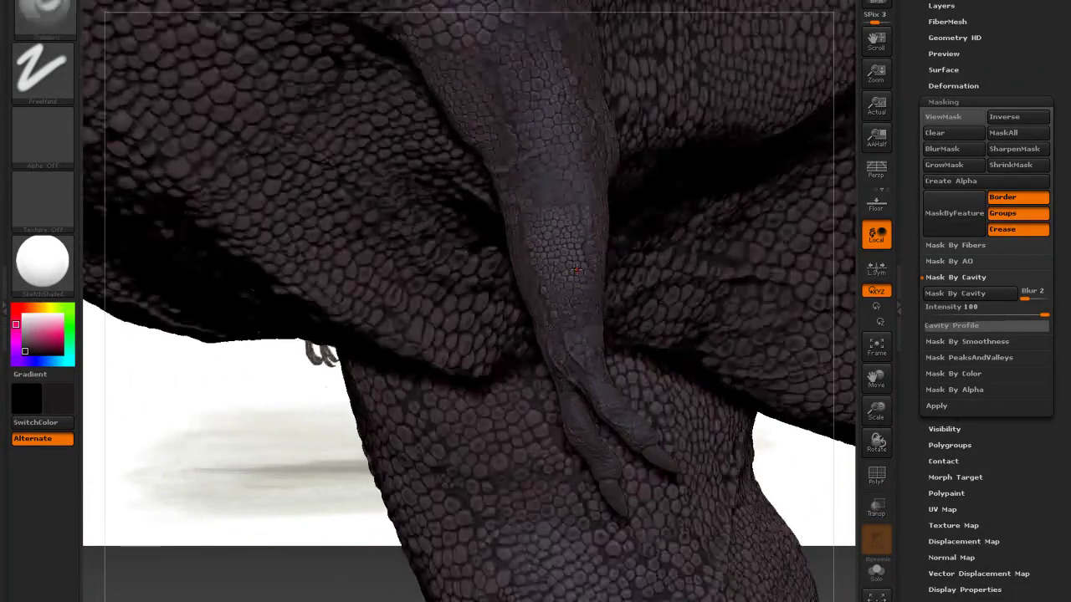
{"action": "left_click_drag", "start_coordinate": [522, 431], "coordinate": [537, 350], "text": "ctrl+shift"}
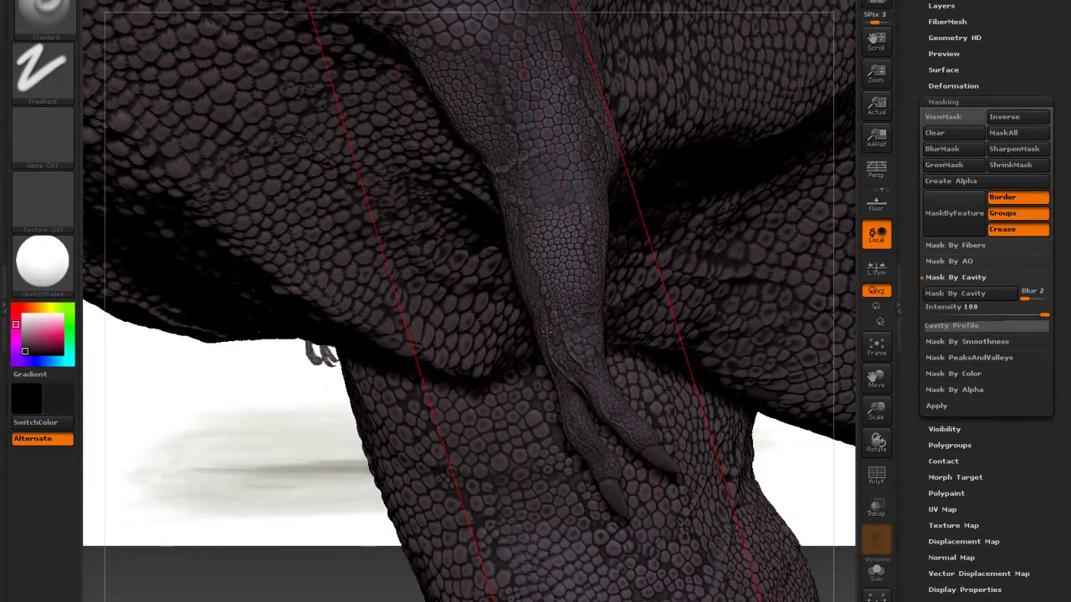
Apply the Flat Color material and inspect the mottled dark brown paint on body and legs
{"action": "left_click", "coordinate": [53, 274]}
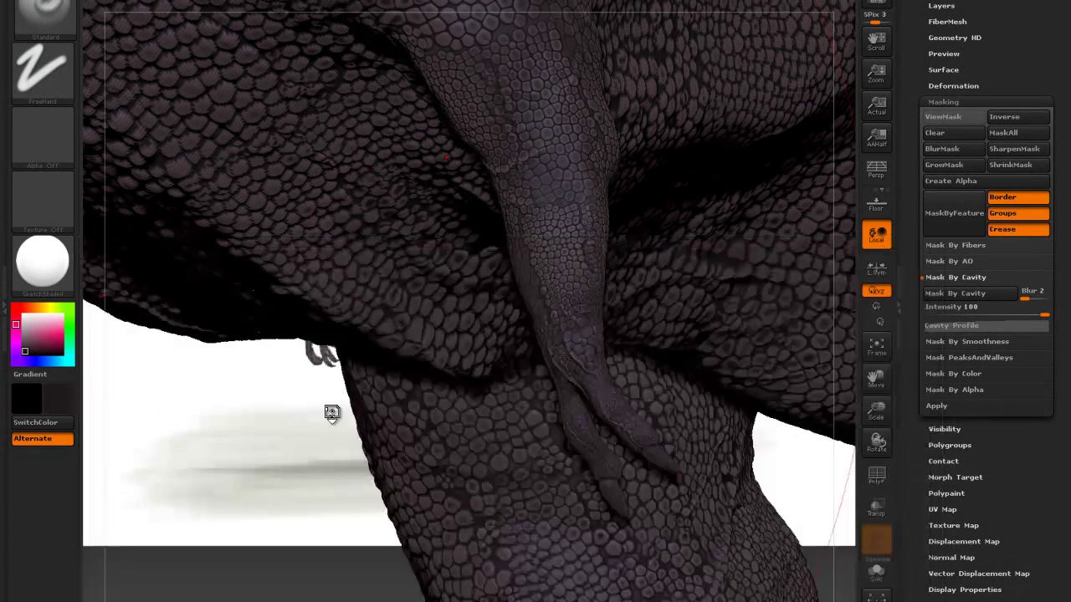
{"action": "left_click_drag", "start_coordinate": [330, 410], "coordinate": [432, 251]}
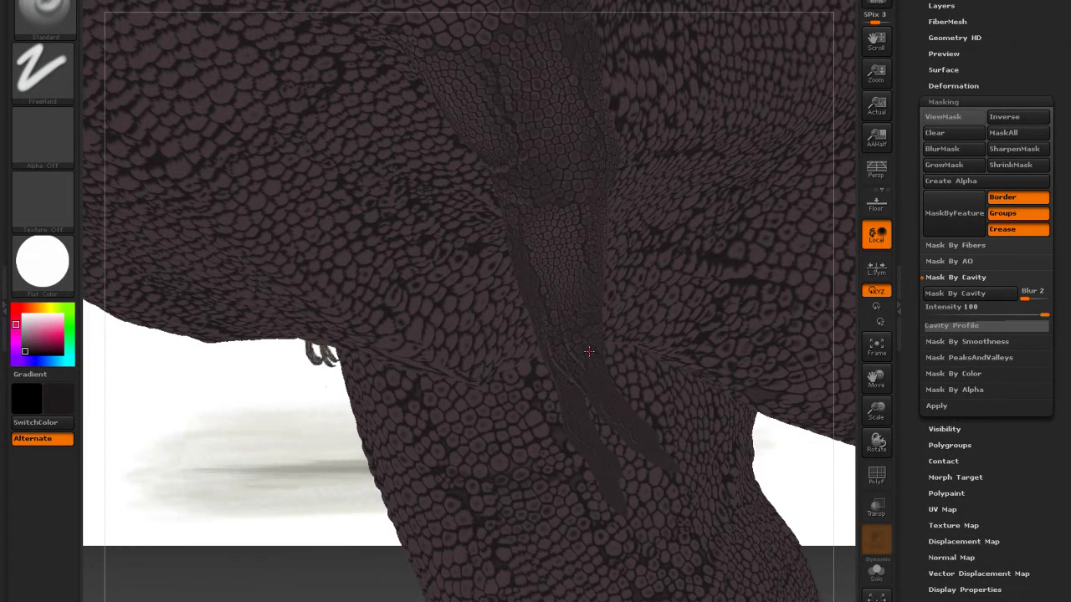
{"action": "mouse_move", "coordinate": [546, 339]}
{"action": "right_mouse_down"}
{"action": "mouse_move", "coordinate": [581, 341]}
{"action": "mouse_move", "coordinate": [585, 320]}
{"action": "right_mouse_up"}
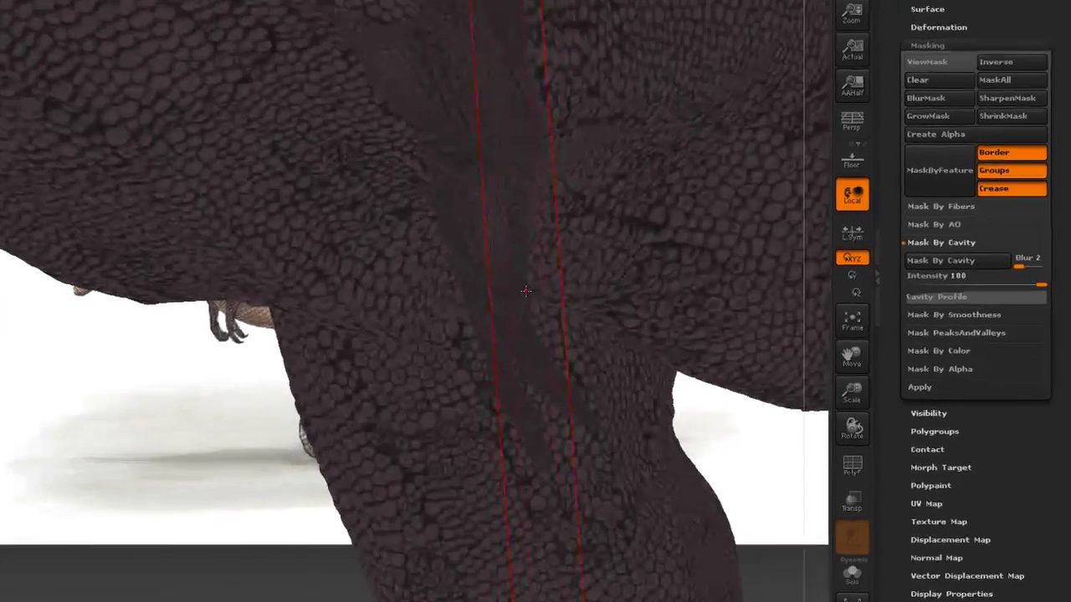
{"action": "mouse_move", "coordinate": [525, 291]}
{"action": "right_mouse_down"}
{"action": "mouse_move", "coordinate": [430, 239]}
{"action": "mouse_move", "coordinate": [376, 245]}
{"action": "mouse_move", "coordinate": [399, 312]}
{"action": "right_mouse_up"}
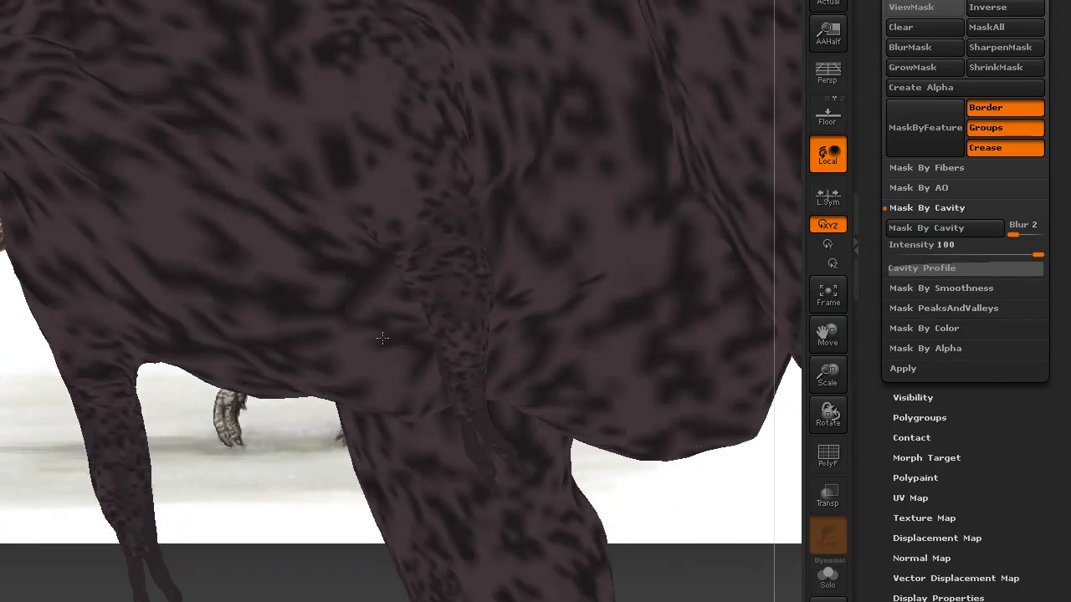
{"action": "mouse_move", "coordinate": [390, 288]}
{"action": "right_mouse_down"}
{"action": "mouse_move", "coordinate": [428, 354]}
{"action": "mouse_move", "coordinate": [275, 311]}
{"action": "mouse_move", "coordinate": [351, 303]}
{"action": "mouse_move", "coordinate": [332, 306]}
{"action": "mouse_move", "coordinate": [328, 293]}
{"action": "right_mouse_up"}
{"action": "right_click_drag", "start_coordinate": [321, 305], "coordinate": [330, 324], "text": "alt"}
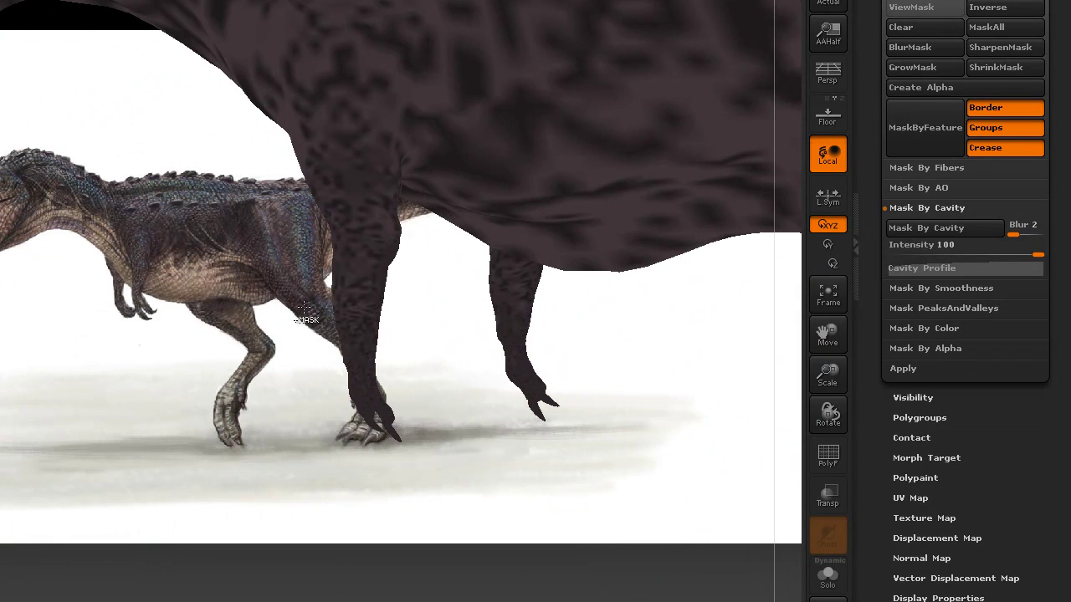
{"action": "right_click_drag", "start_coordinate": [331, 324], "coordinate": [291, 254], "text": "alt"}
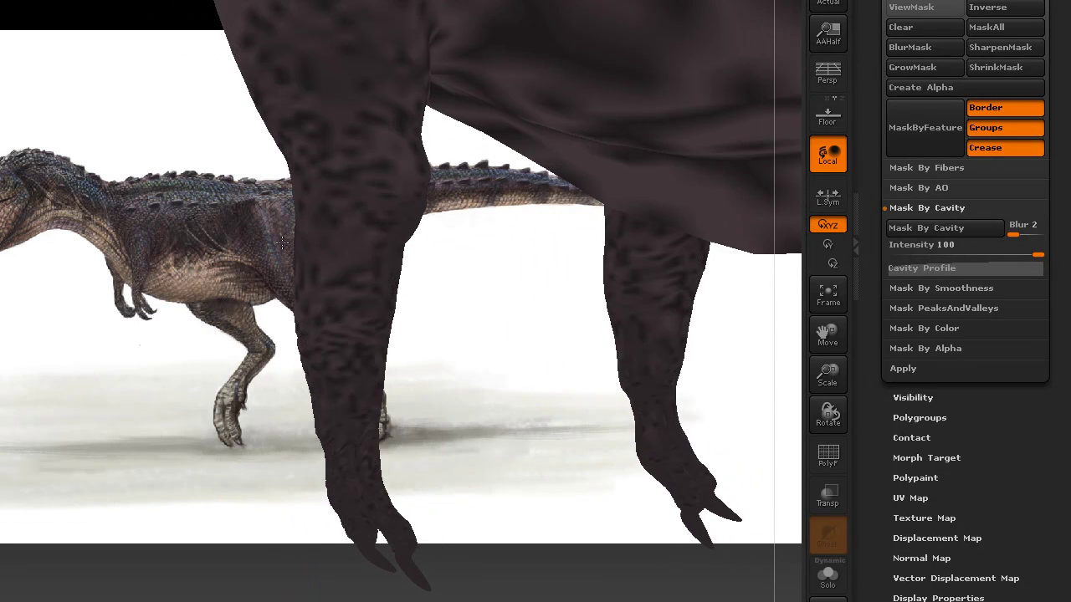
{"action": "mouse_move", "coordinate": [314, 258]}
{"action": "right_mouse_down"}
{"action": "mouse_move", "coordinate": [210, 241]}
{"action": "mouse_move", "coordinate": [209, 328]}
{"action": "mouse_move", "coordinate": [337, 306]}
{"action": "mouse_move", "coordinate": [287, 318]}
{"action": "right_mouse_up"}
Show the cavity mask with ViewMask and invert it with Ctrl+I, darkening the scales
{"action": "key", "text": "space"}
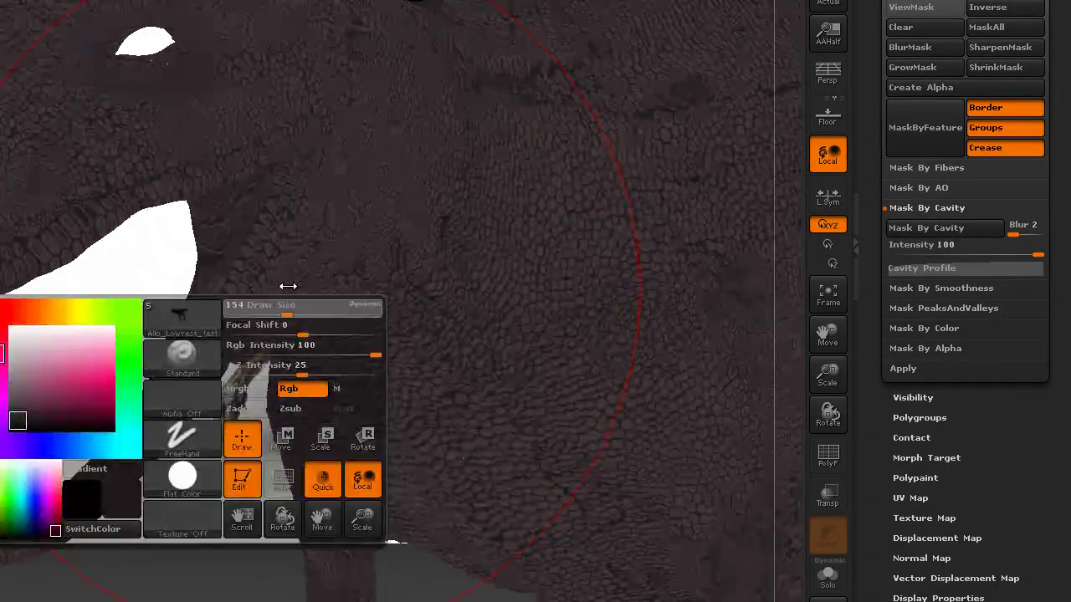
{"action": "right_click_drag", "start_coordinate": [283, 298], "coordinate": [281, 165], "text": "alt"}
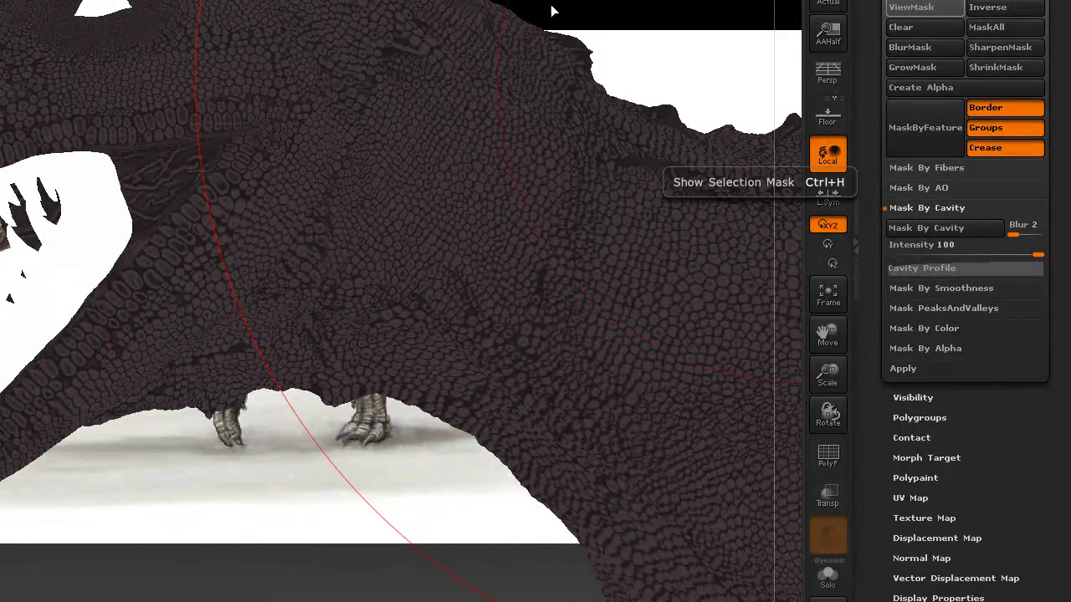
{"action": "left_click", "coordinate": [856, 10]}
{"action": "left_click_drag", "start_coordinate": [411, 11], "coordinate": [402, 73]}
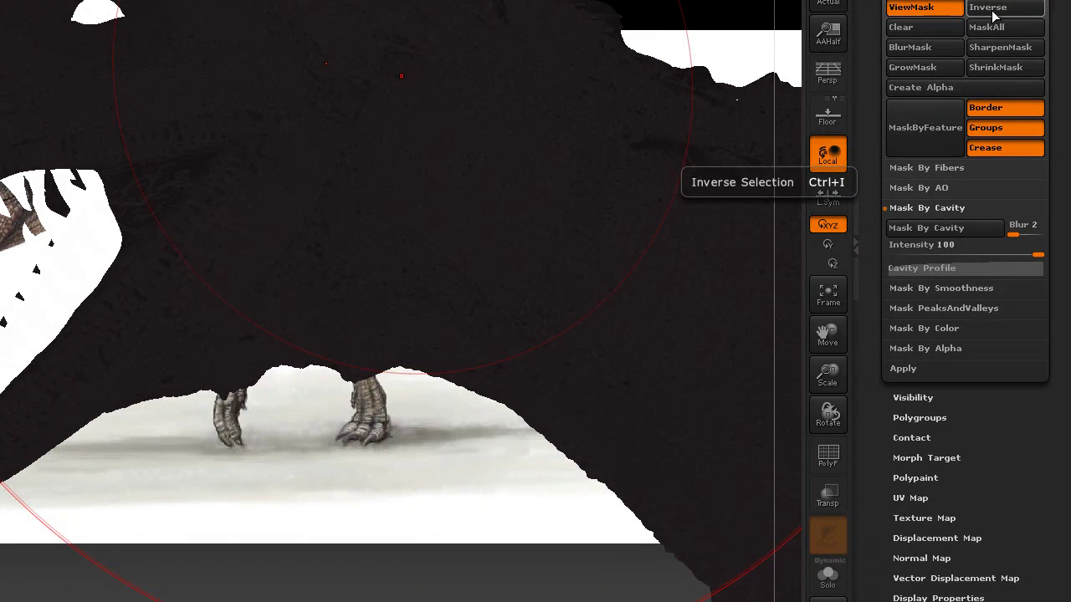
{"action": "key", "text": "ctrl+i"}
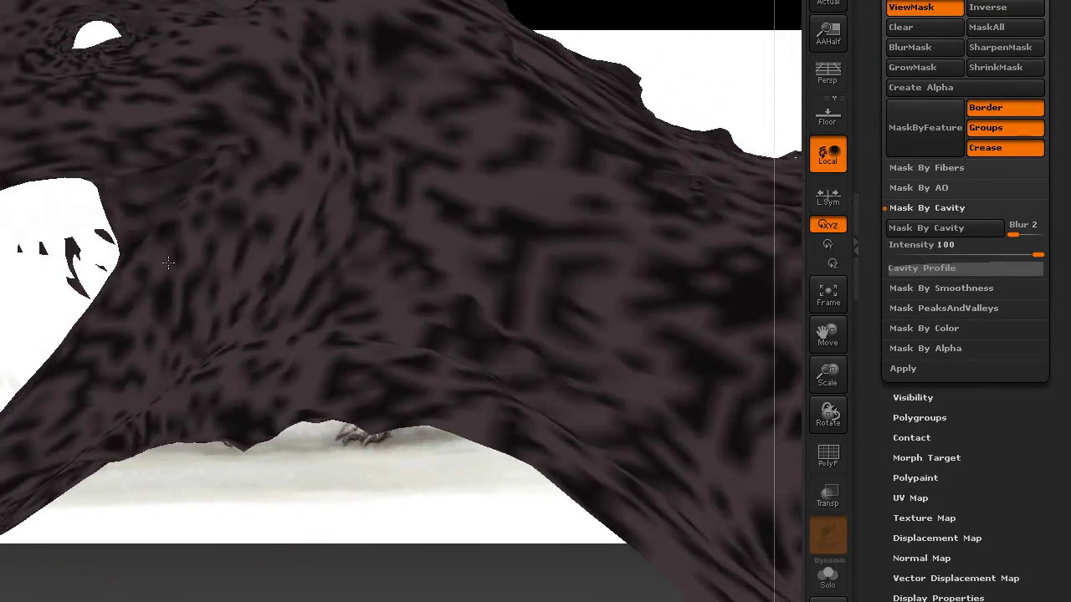
{"action": "mouse_move", "coordinate": [172, 292]}
{"action": "left_mouse_down"}
{"action": "mouse_move", "coordinate": [300, 354]}
{"action": "mouse_move", "coordinate": [135, 369]}
{"action": "mouse_move", "coordinate": [335, 306]}
{"action": "left_mouse_up"}
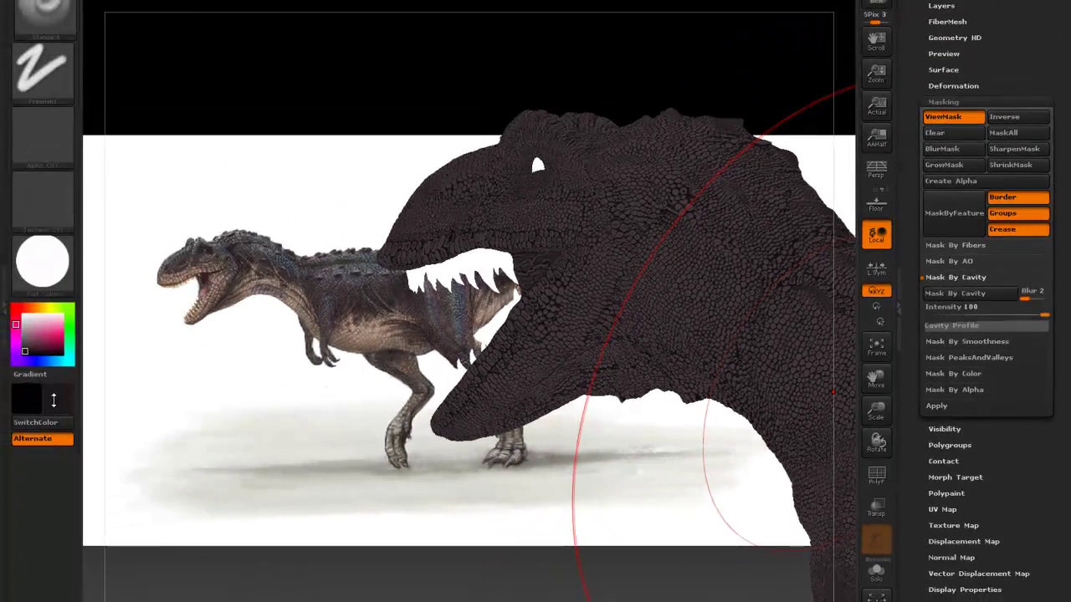
Pick the light tan belly tone from the reference image as the secondary colour, then turn the model
{"action": "left_click_drag", "start_coordinate": [174, 358], "coordinate": [325, 334]}
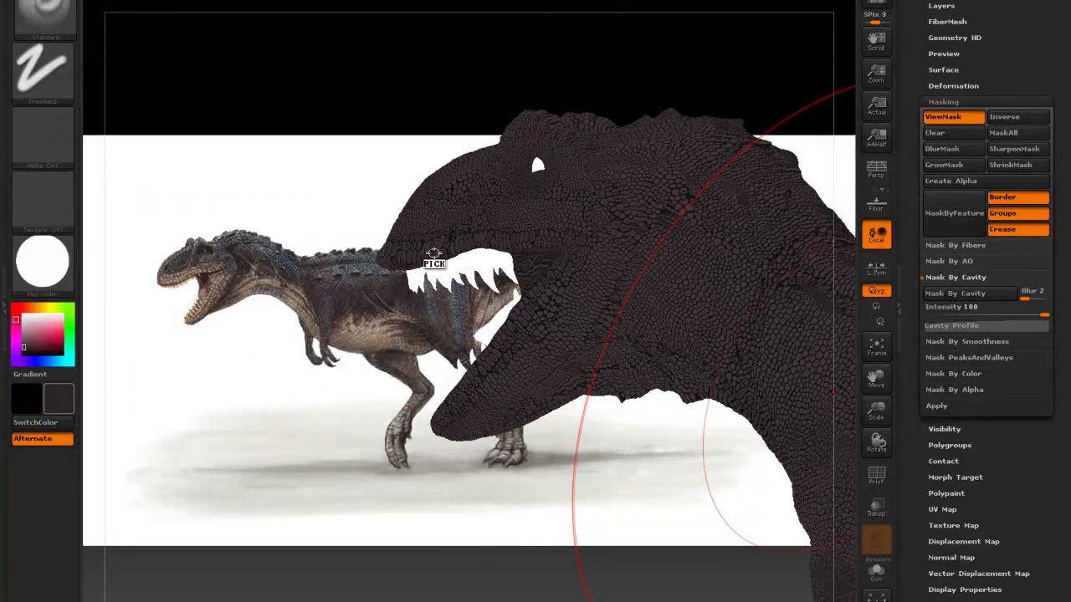
{"action": "mouse_move", "coordinate": [325, 334]}
{"action": "left_mouse_down"}
{"action": "mouse_move", "coordinate": [216, 456]}
{"action": "mouse_move", "coordinate": [367, 334]}
{"action": "left_mouse_up"}
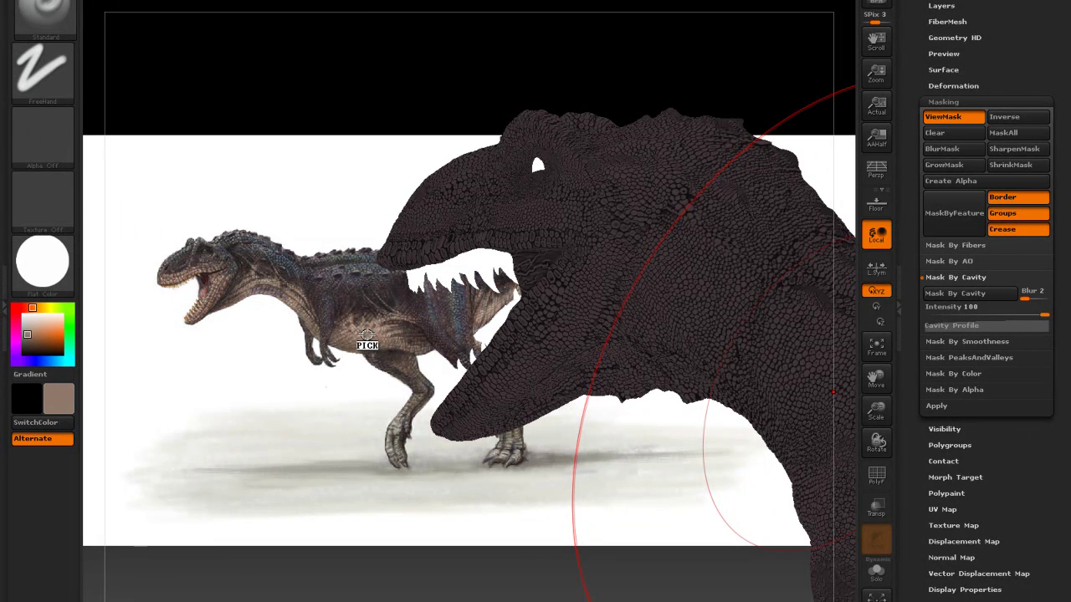
{"action": "left_click", "coordinate": [504, 330]}
{"action": "mouse_move", "coordinate": [504, 331]}
{"action": "left_mouse_down"}
{"action": "mouse_move", "coordinate": [433, 269]}
{"action": "mouse_move", "coordinate": [647, 78]}
{"action": "left_mouse_up"}
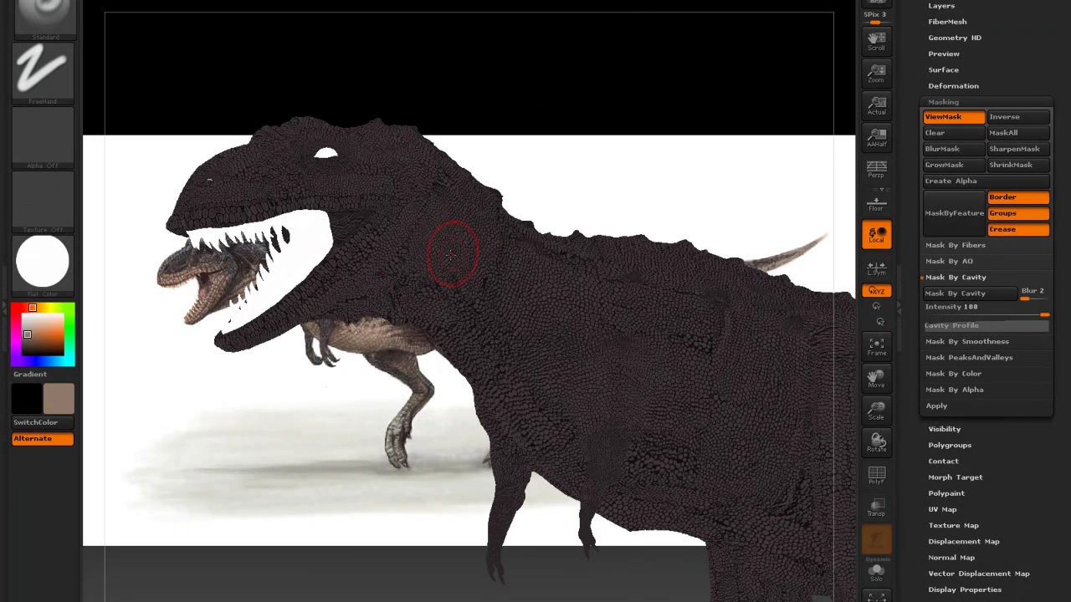
{"action": "right_click_drag", "start_coordinate": [454, 266], "coordinate": [471, 155]}
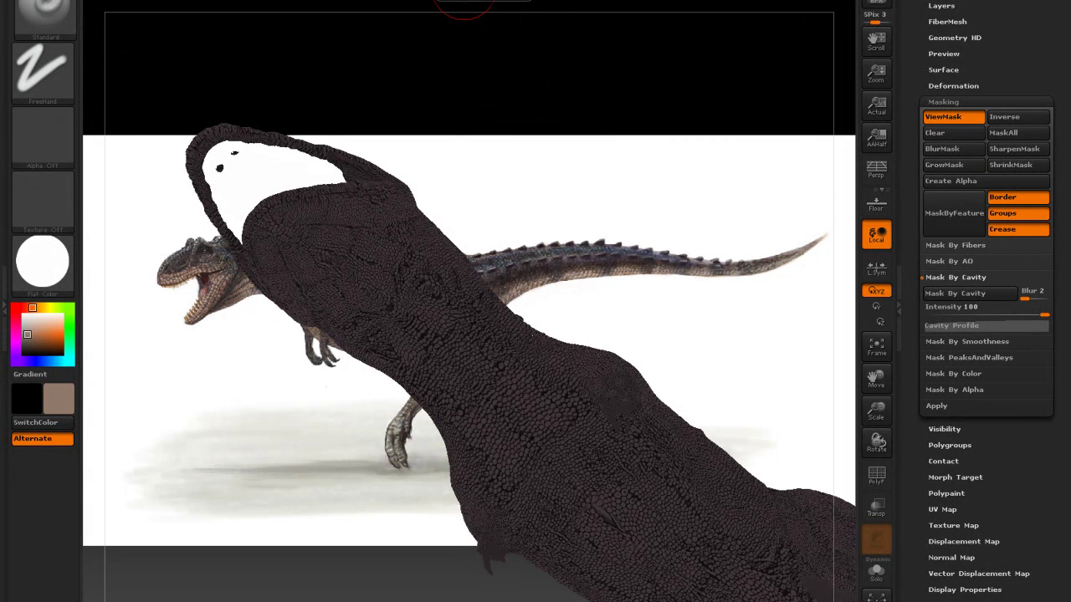
Give the brush a Color Spray stroke, Alpha 08 and a Color Intensity Variance of 0.2
{"action": "left_click", "coordinate": [31, 67]}
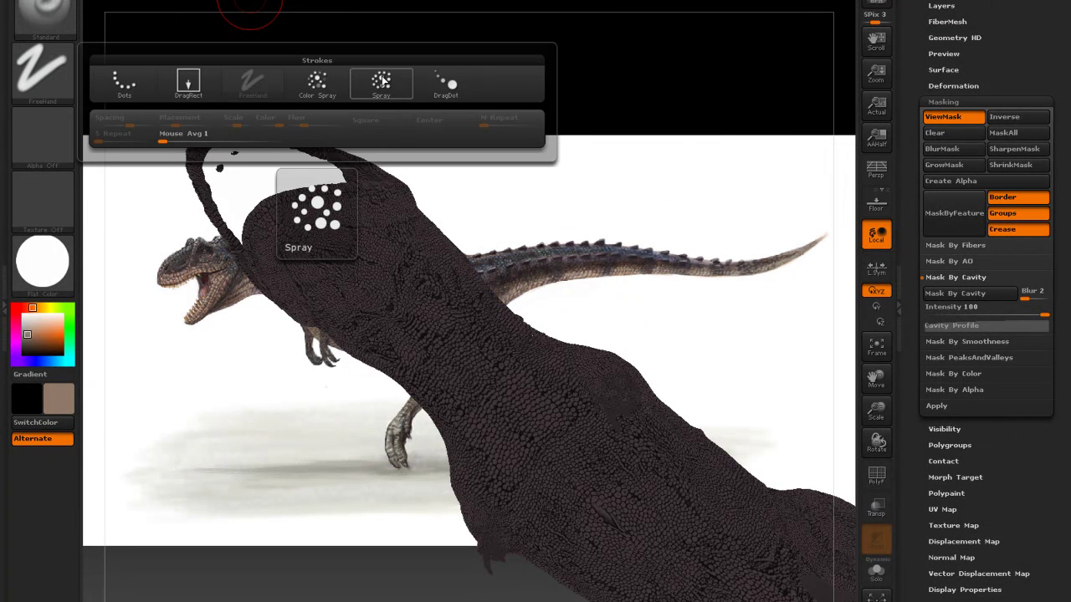
{"action": "left_click", "coordinate": [317, 81]}
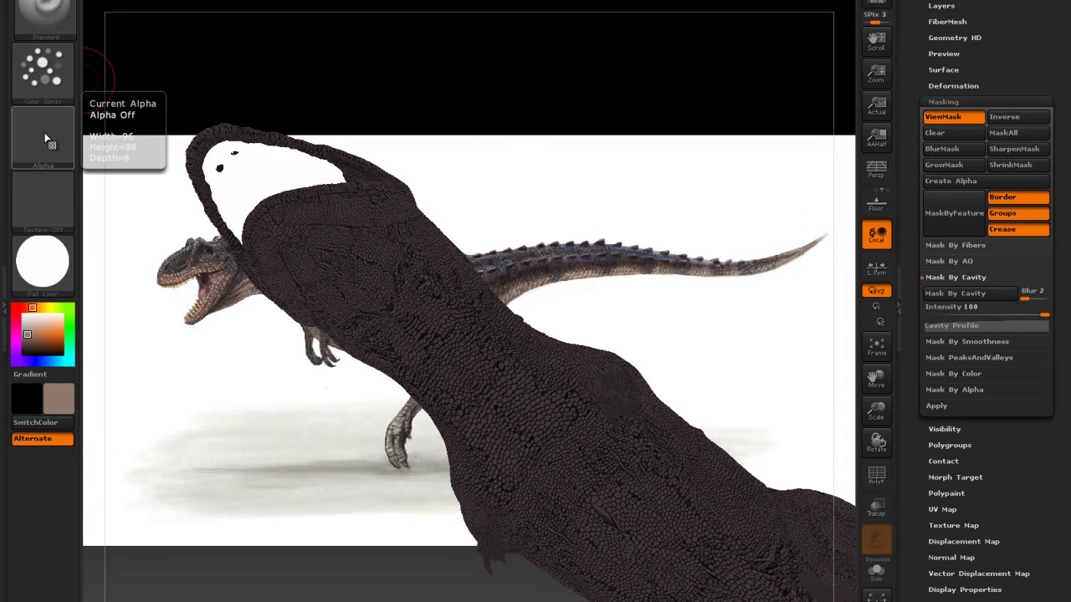
{"action": "left_click", "coordinate": [46, 139]}
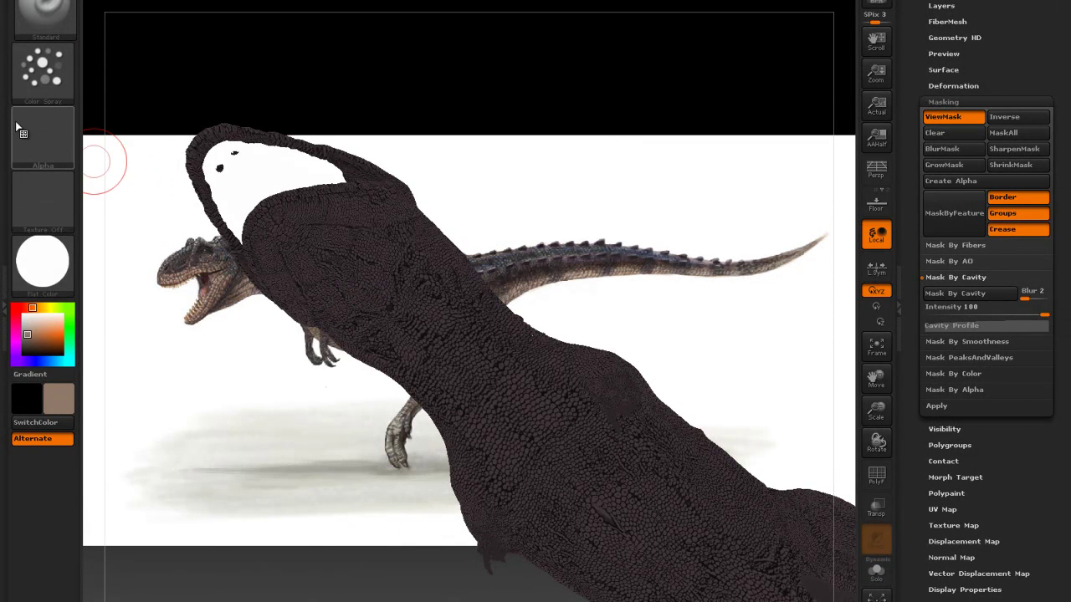
{"action": "left_click", "coordinate": [57, 152]}
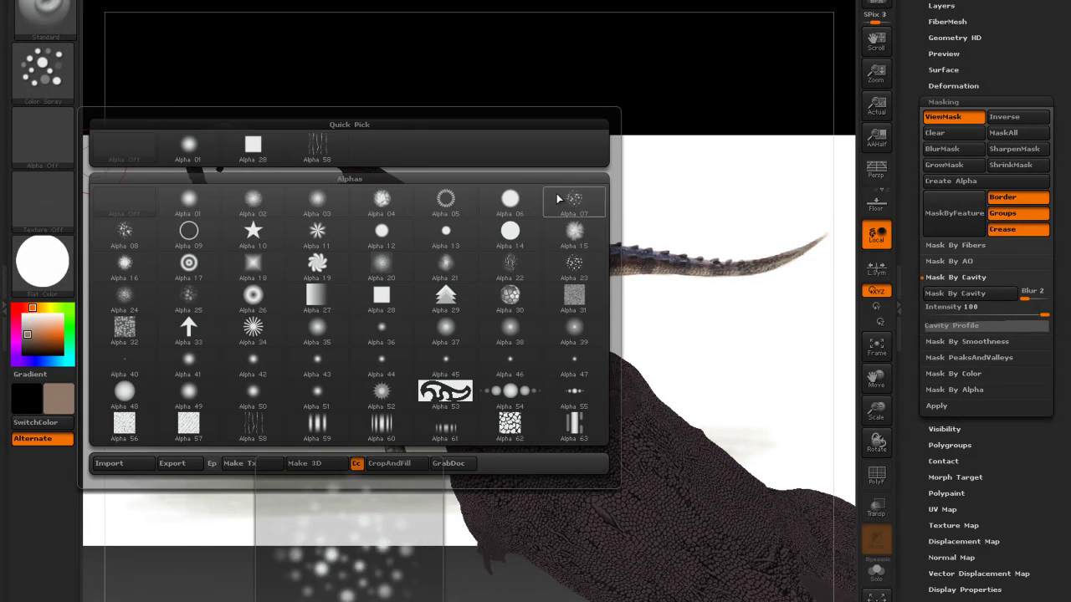
{"action": "left_click", "coordinate": [124, 239]}
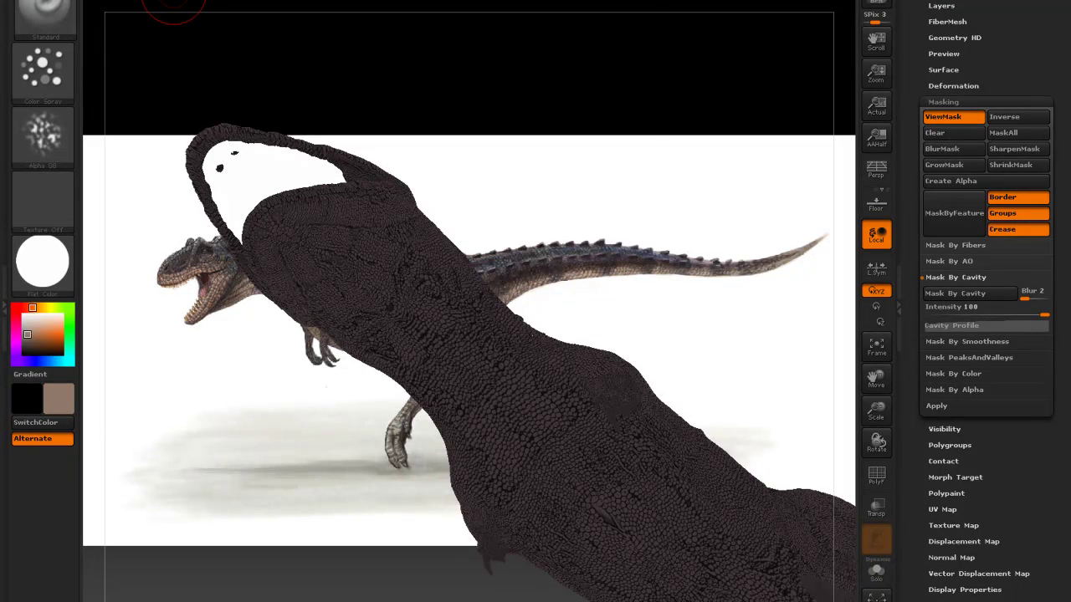
{"action": "left_click", "coordinate": [569, 2]}
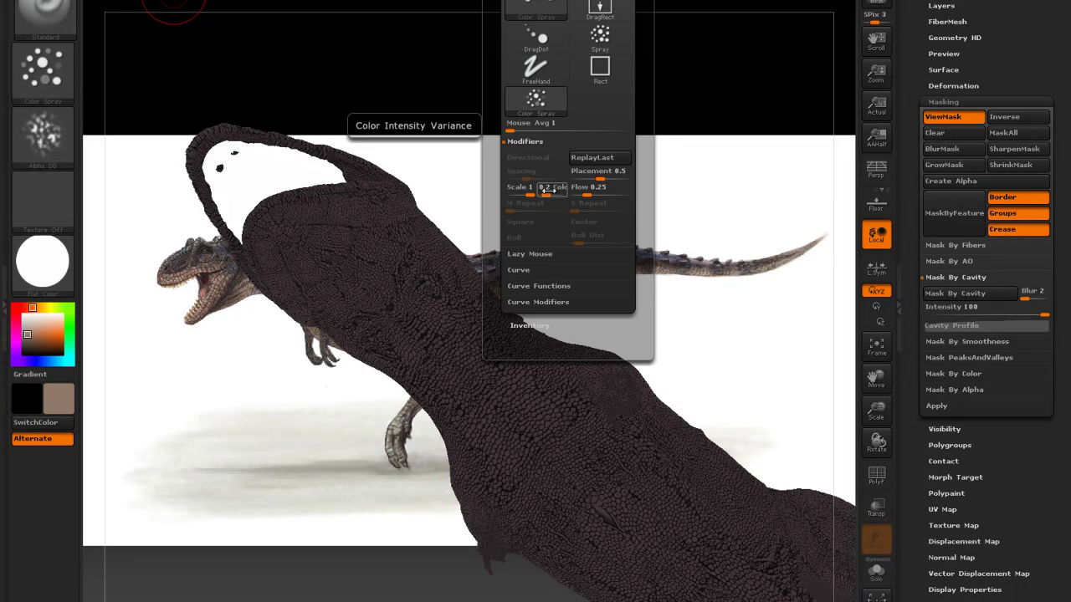
{"action": "left_click", "coordinate": [549, 190]}
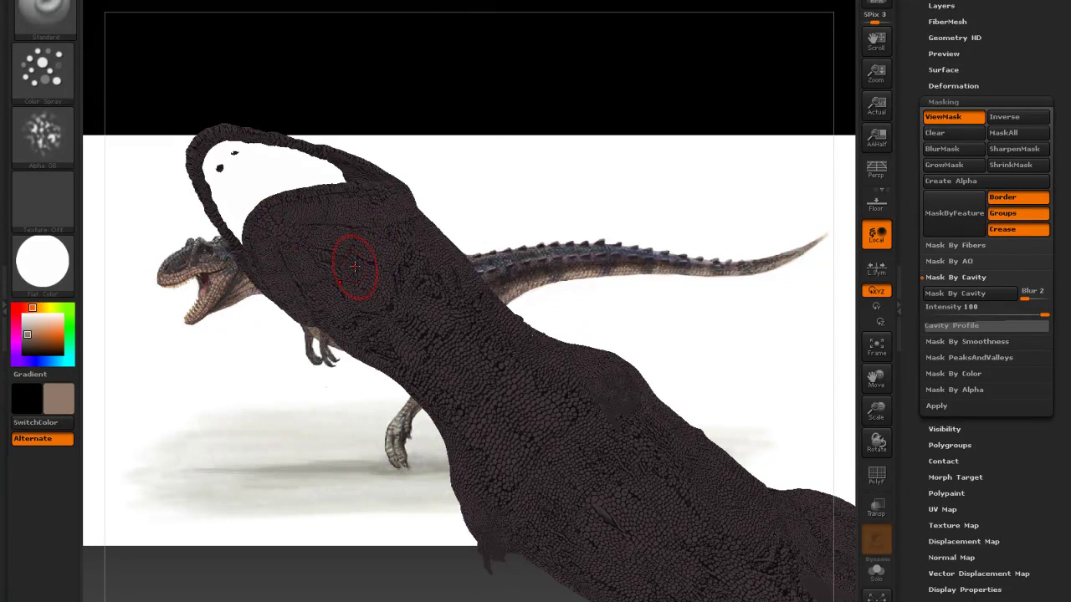
Spray light tan across the underside of the jaw with the Color Spray brush
{"action": "mouse_move", "coordinate": [350, 266]}
{"action": "left_mouse_down"}
{"action": "mouse_move", "coordinate": [374, 253]}
{"action": "mouse_move", "coordinate": [524, 256]}
{"action": "left_mouse_up"}
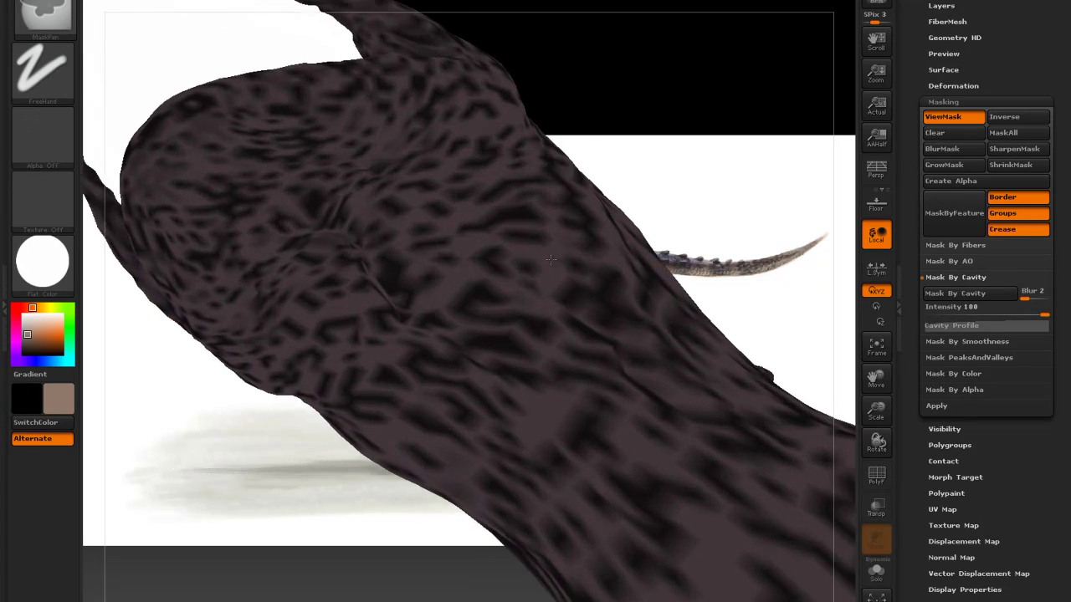
{"action": "key", "text": "1"}
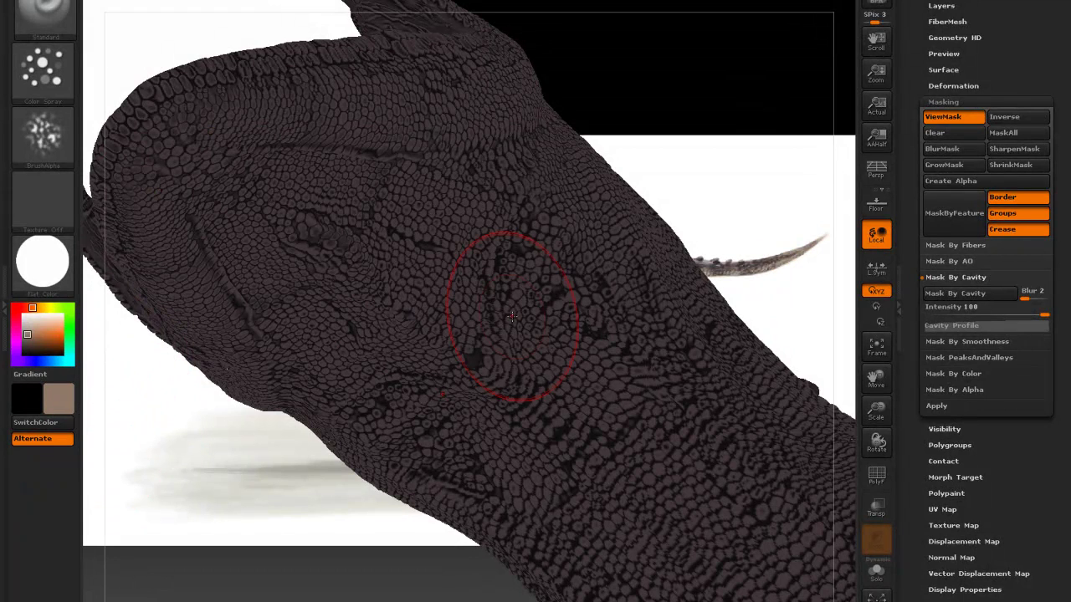
{"action": "right_click_drag", "start_coordinate": [436, 332], "coordinate": [390, 308]}
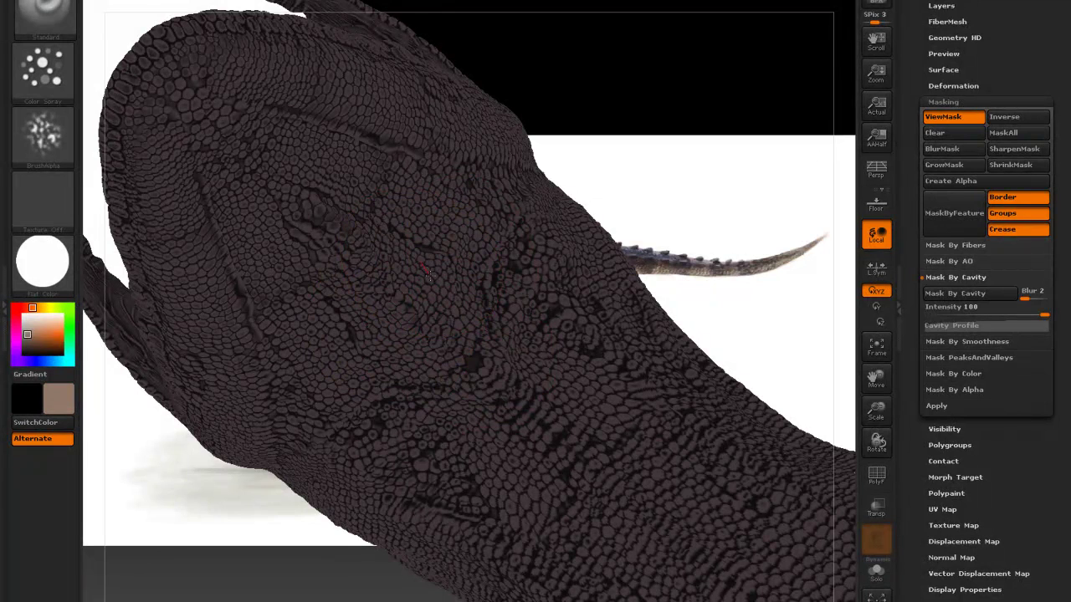
{"action": "left_click_drag", "start_coordinate": [425, 274], "coordinate": [478, 301]}
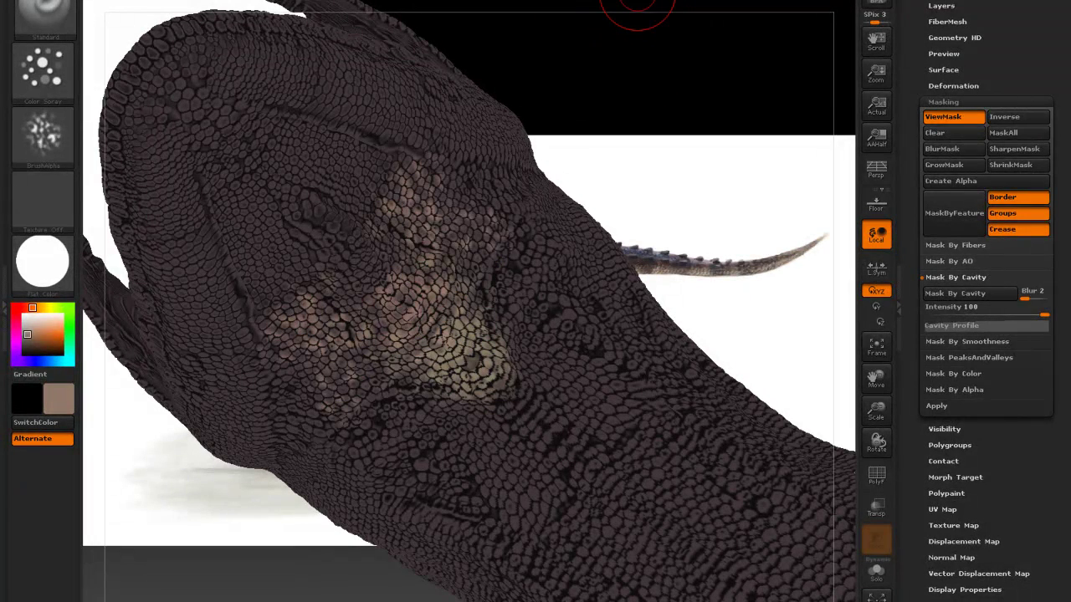
{"action": "mouse_move", "coordinate": [314, 178]}
{"action": "left_mouse_down"}
{"action": "mouse_move", "coordinate": [390, 257]}
{"action": "mouse_move", "coordinate": [352, 246]}
{"action": "left_mouse_up"}
{"action": "mouse_move", "coordinate": [273, 172]}
{"action": "left_mouse_down"}
{"action": "mouse_move", "coordinate": [259, 164]}
{"action": "mouse_move", "coordinate": [347, 117]}
{"action": "mouse_move", "coordinate": [226, 84]}
{"action": "mouse_move", "coordinate": [207, 66]}
{"action": "left_mouse_up"}
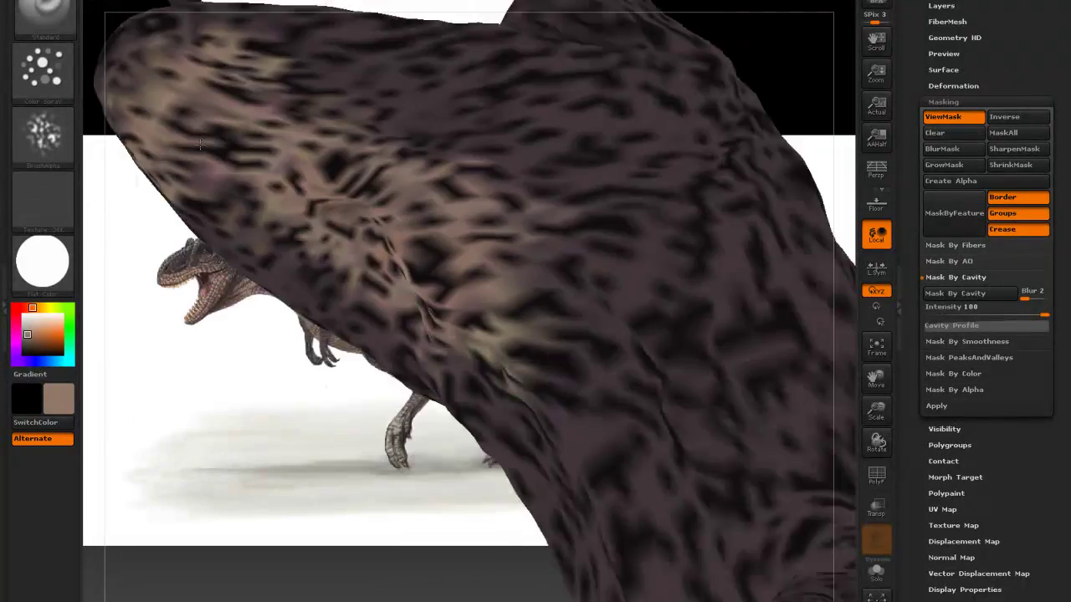
{"action": "mouse_move", "coordinate": [206, 66]}
{"action": "left_mouse_down"}
{"action": "mouse_move", "coordinate": [228, 144]}
{"action": "mouse_move", "coordinate": [203, 64]}
{"action": "mouse_move", "coordinate": [468, 84]}
{"action": "mouse_move", "coordinate": [544, 50]}
{"action": "mouse_move", "coordinate": [535, 108]}
{"action": "mouse_move", "coordinate": [414, 115]}
{"action": "mouse_move", "coordinate": [201, 172]}
{"action": "mouse_move", "coordinate": [121, 63]}
{"action": "left_mouse_up"}
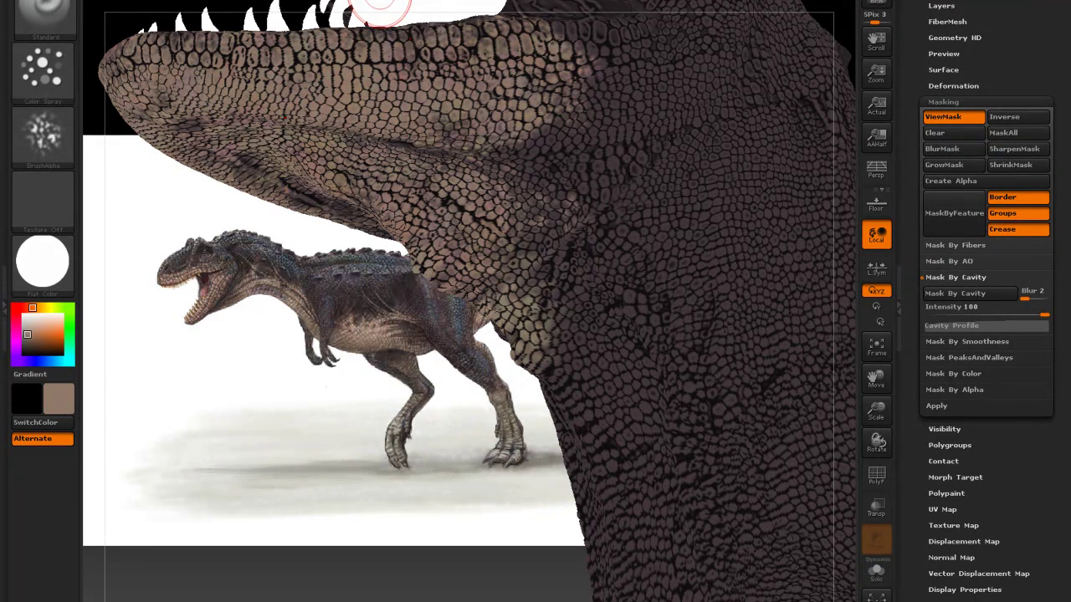
Spray light tan over the jaw and the dark patches on the neck near the head
{"action": "mouse_move", "coordinate": [674, 81]}
{"action": "left_mouse_down"}
{"action": "mouse_move", "coordinate": [652, 62]}
{"action": "mouse_move", "coordinate": [629, 101]}
{"action": "left_mouse_up"}
{"action": "mouse_move", "coordinate": [616, 52]}
{"action": "left_mouse_down"}
{"action": "mouse_move", "coordinate": [600, 37]}
{"action": "mouse_move", "coordinate": [616, 40]}
{"action": "left_mouse_up"}
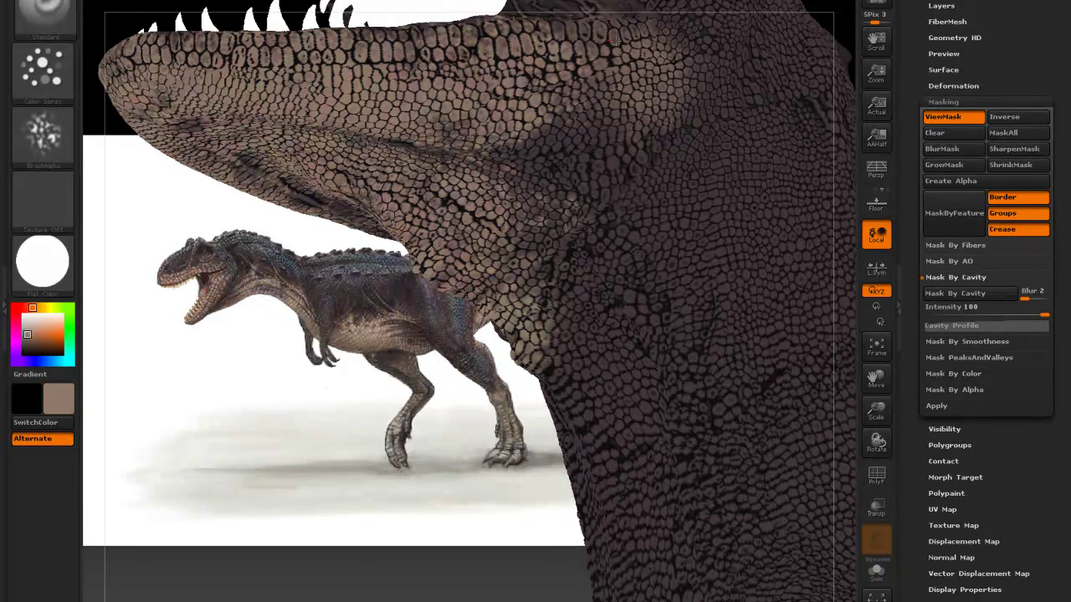
{"action": "left_click_drag", "start_coordinate": [629, 105], "coordinate": [657, 147]}
{"action": "left_click_drag", "start_coordinate": [602, 133], "coordinate": [571, 114], "text": "ctrl+alt"}
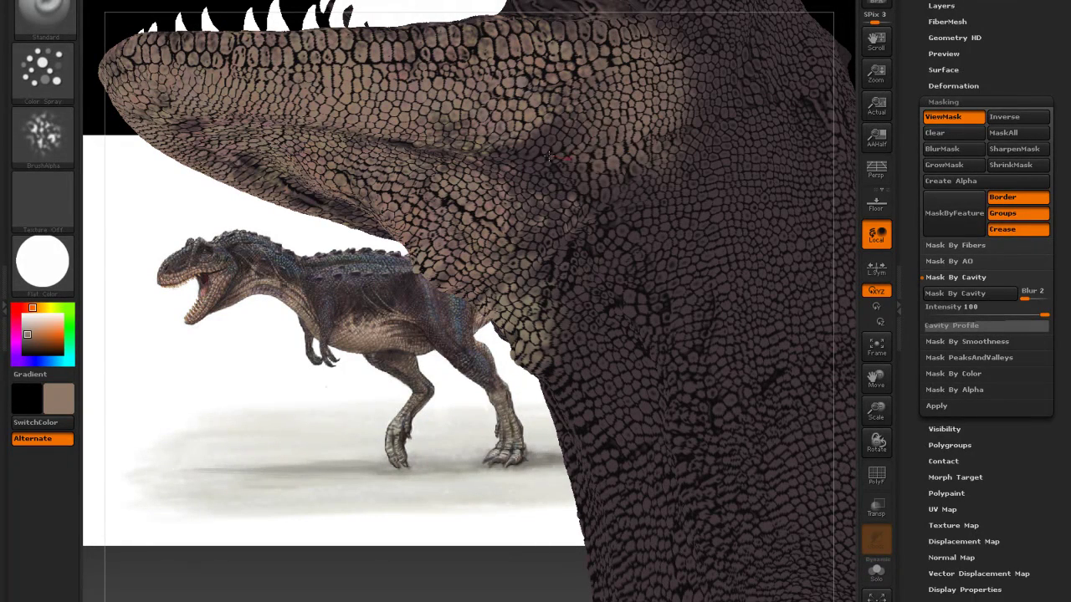
{"action": "mouse_move", "coordinate": [423, 146]}
{"action": "left_mouse_down", "text": "ctrl+alt"}
{"action": "mouse_move", "coordinate": [444, 153]}
{"action": "mouse_move", "coordinate": [318, 148]}
{"action": "mouse_move", "coordinate": [449, 149]}
{"action": "left_mouse_up", "text": "ctrl+alt"}
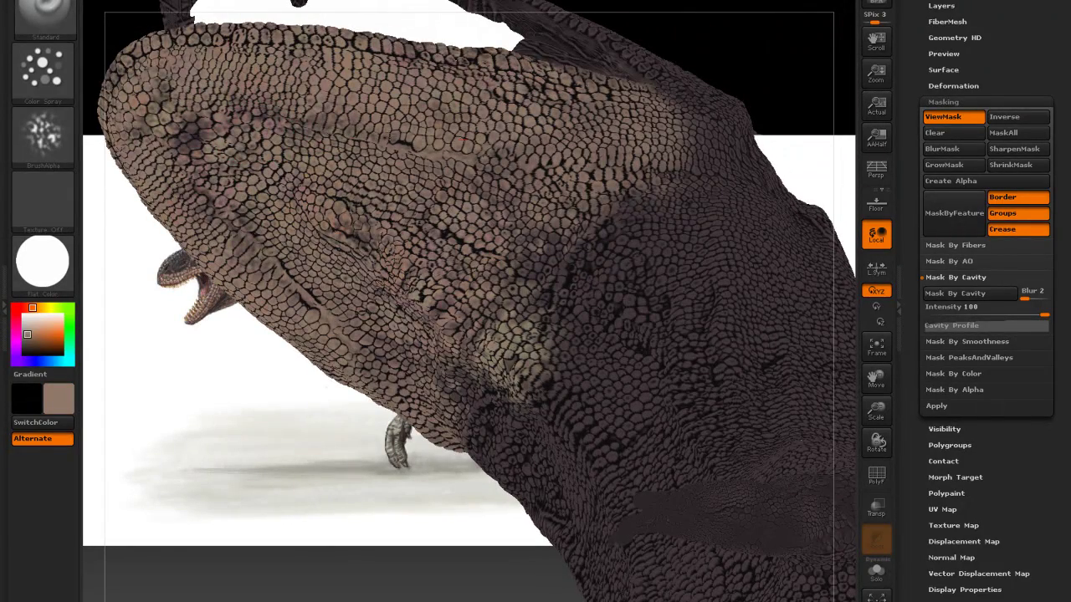
{"action": "left_click_drag", "start_coordinate": [243, 125], "coordinate": [167, 109], "text": "ctrl+alt"}
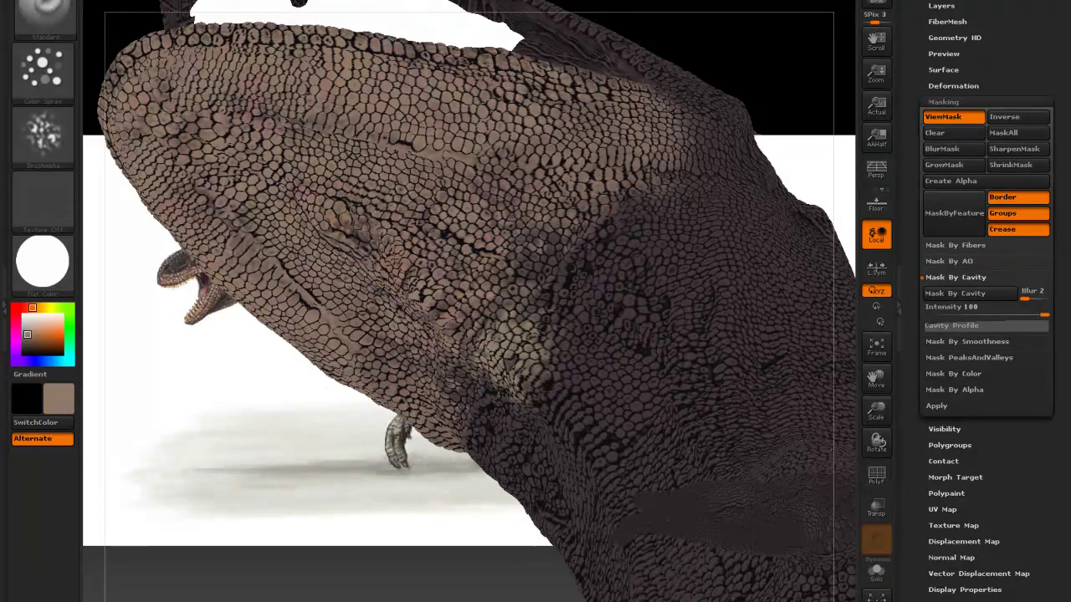
{"action": "left_click_drag", "start_coordinate": [444, 269], "coordinate": [627, 199], "text": "ctrl+alt"}
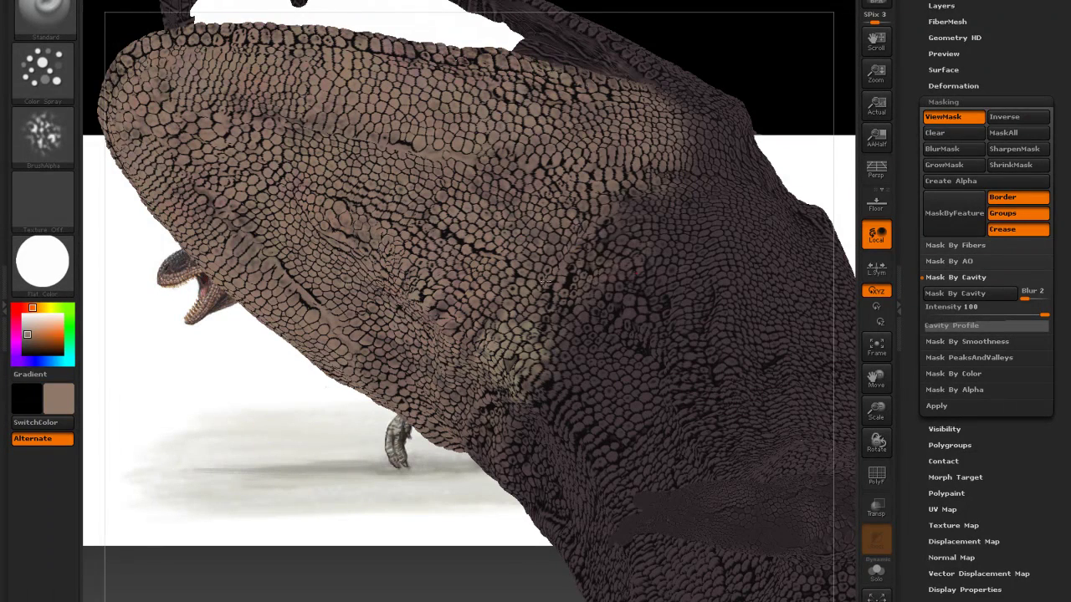
Turn the model to the throat and paint a lighter tan stroke across it
{"action": "right_click_drag", "start_coordinate": [521, 210], "coordinate": [519, 322]}
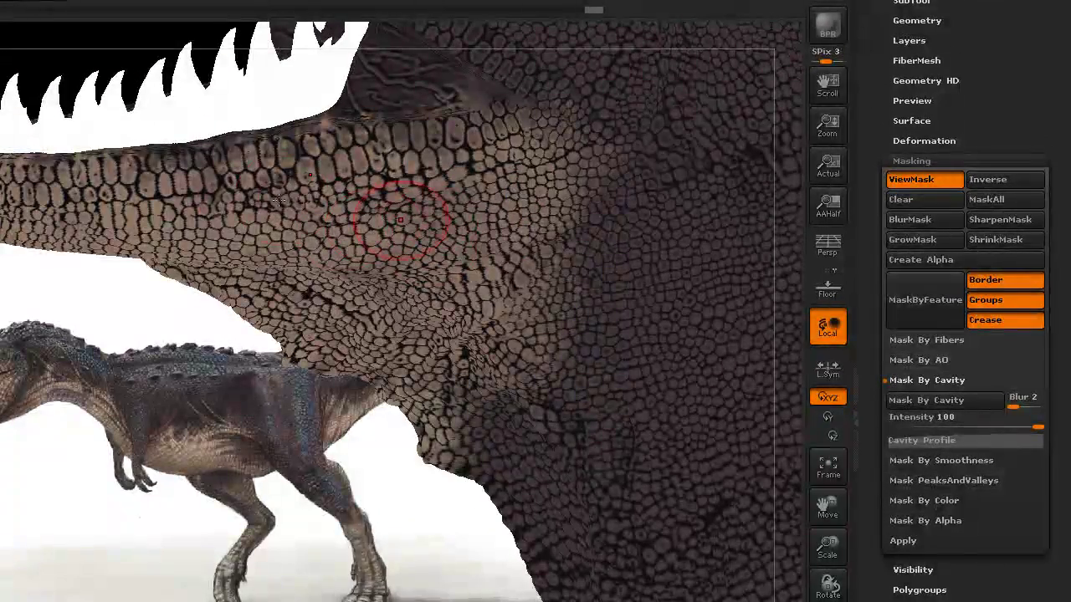
{"action": "mouse_move", "coordinate": [274, 201]}
{"action": "right_mouse_down"}
{"action": "mouse_move", "coordinate": [309, 261]}
{"action": "mouse_move", "coordinate": [310, 334]}
{"action": "mouse_move", "coordinate": [510, 366]}
{"action": "right_mouse_up"}
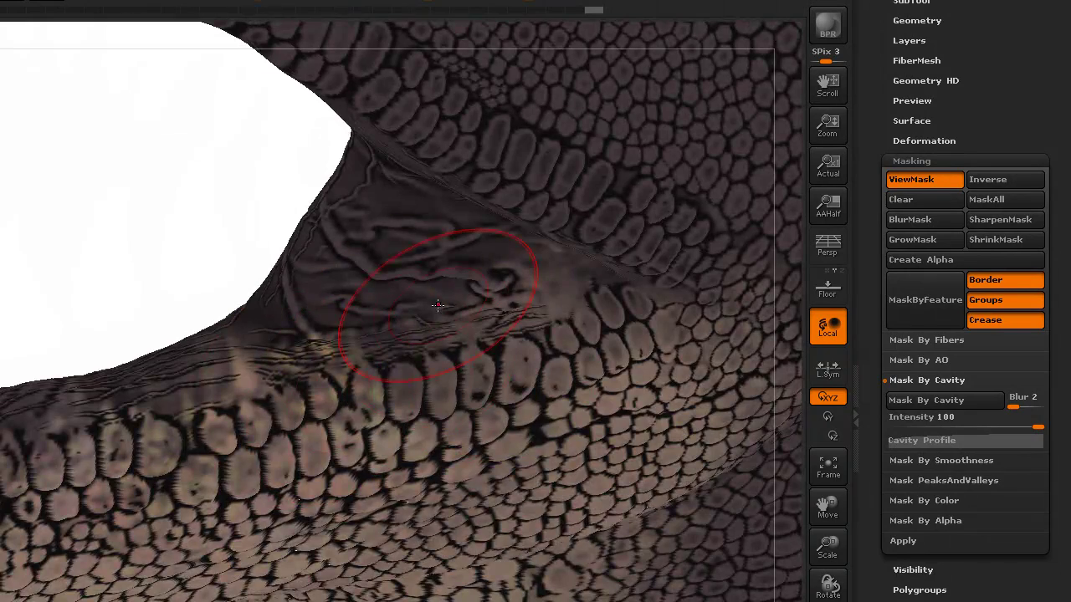
{"action": "right_click_drag", "start_coordinate": [431, 294], "coordinate": [427, 265]}
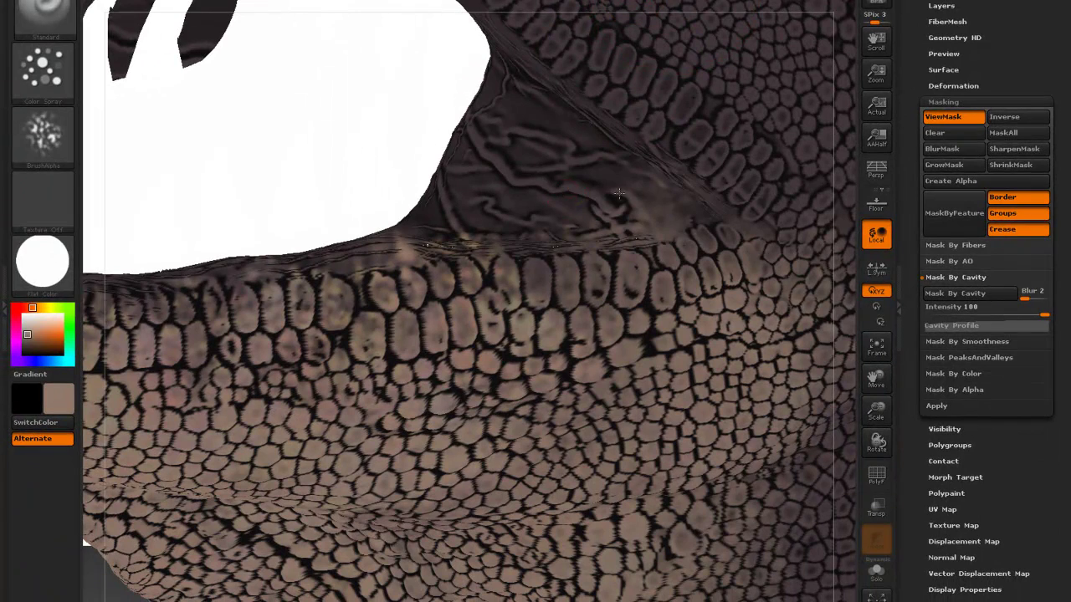
{"action": "mouse_move", "coordinate": [568, 177]}
{"action": "left_mouse_down"}
{"action": "mouse_move", "coordinate": [628, 211]}
{"action": "mouse_move", "coordinate": [697, 221]}
{"action": "mouse_move", "coordinate": [610, 168]}
{"action": "mouse_move", "coordinate": [619, 126]}
{"action": "mouse_move", "coordinate": [552, 109]}
{"action": "mouse_move", "coordinate": [576, 240]}
{"action": "mouse_move", "coordinate": [565, 280]}
{"action": "mouse_move", "coordinate": [674, 153]}
{"action": "mouse_move", "coordinate": [669, 107]}
{"action": "mouse_move", "coordinate": [556, 151]}
{"action": "mouse_move", "coordinate": [514, 67]}
{"action": "mouse_move", "coordinate": [519, 50]}
{"action": "mouse_move", "coordinate": [533, 188]}
{"action": "mouse_move", "coordinate": [502, 109]}
{"action": "mouse_move", "coordinate": [556, 163]}
{"action": "mouse_move", "coordinate": [468, 226]}
{"action": "mouse_move", "coordinate": [453, 191]}
{"action": "mouse_move", "coordinate": [501, 125]}
{"action": "mouse_move", "coordinate": [604, 217]}
{"action": "left_mouse_up"}
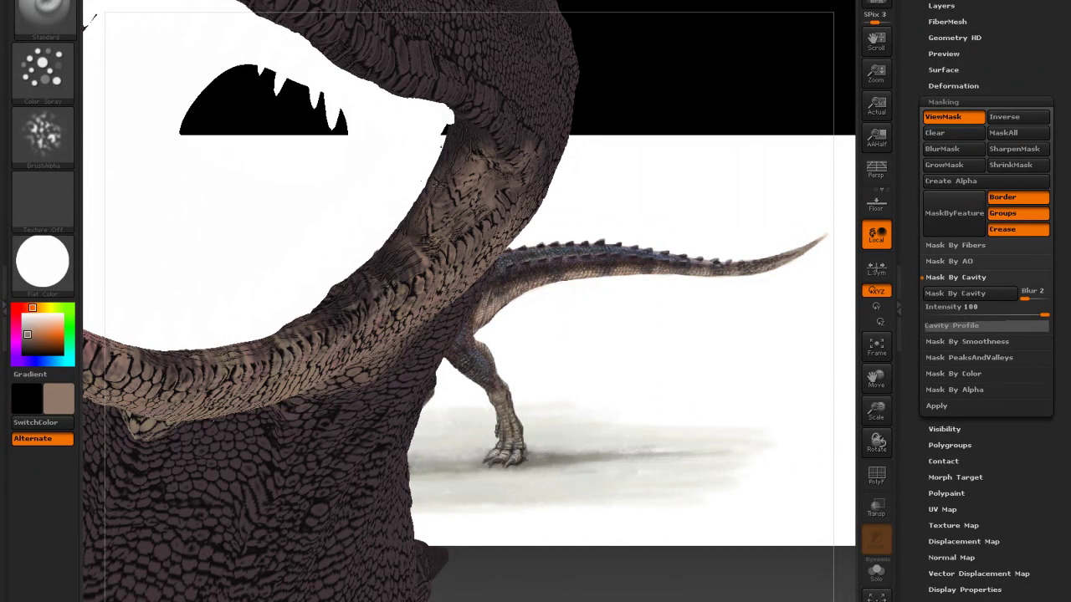
Paint light tan along the neck's lower edge and the scales of the jaw
{"action": "left_click_drag", "start_coordinate": [459, 150], "coordinate": [271, 340]}
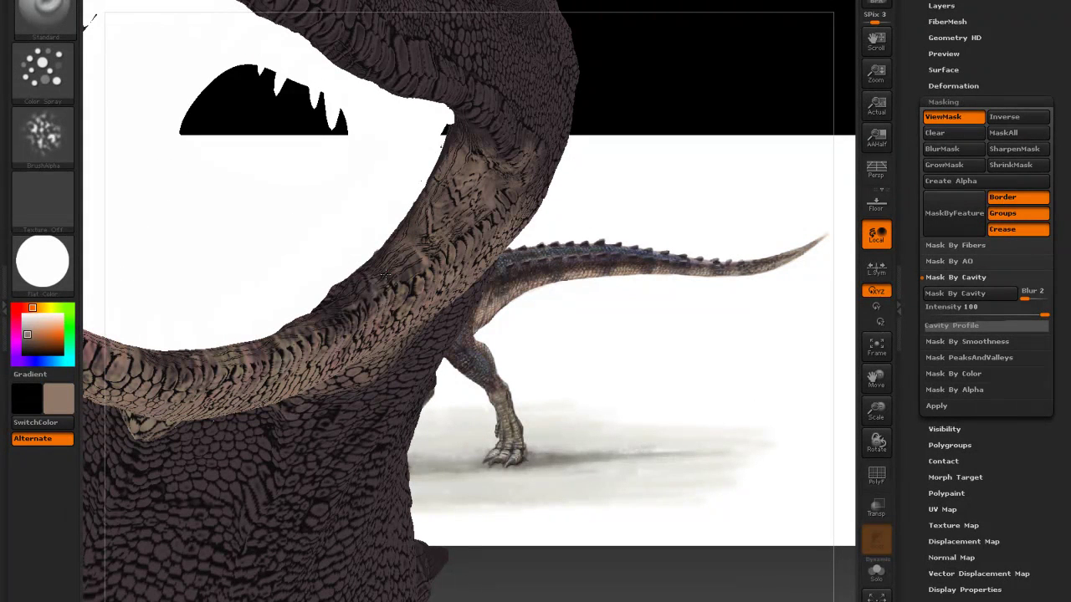
{"action": "right_click_drag", "start_coordinate": [344, 281], "coordinate": [507, 282]}
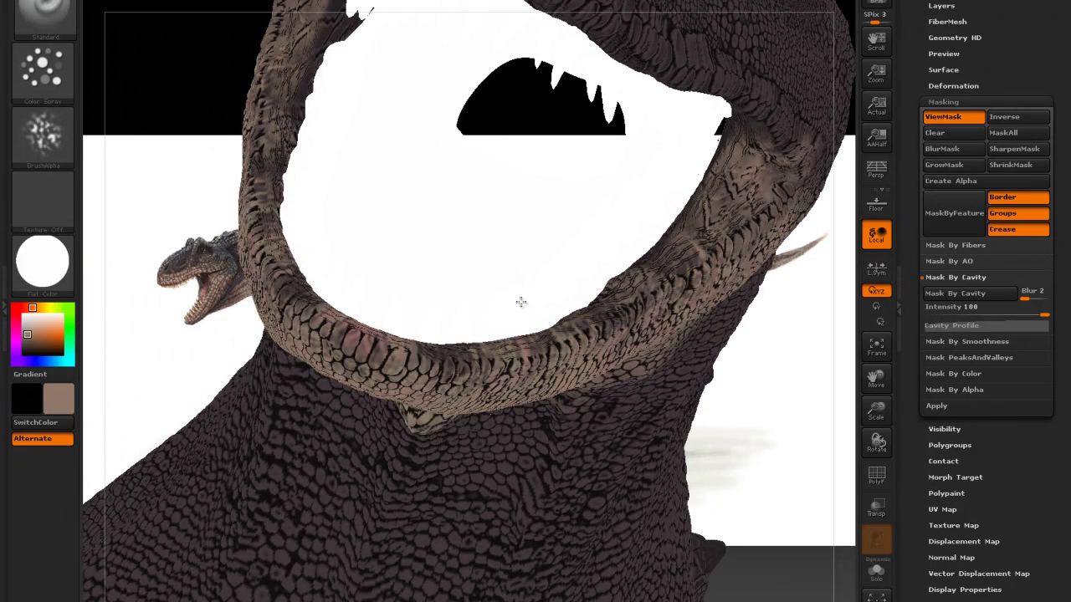
{"action": "left_click_drag", "start_coordinate": [521, 304], "coordinate": [686, 255]}
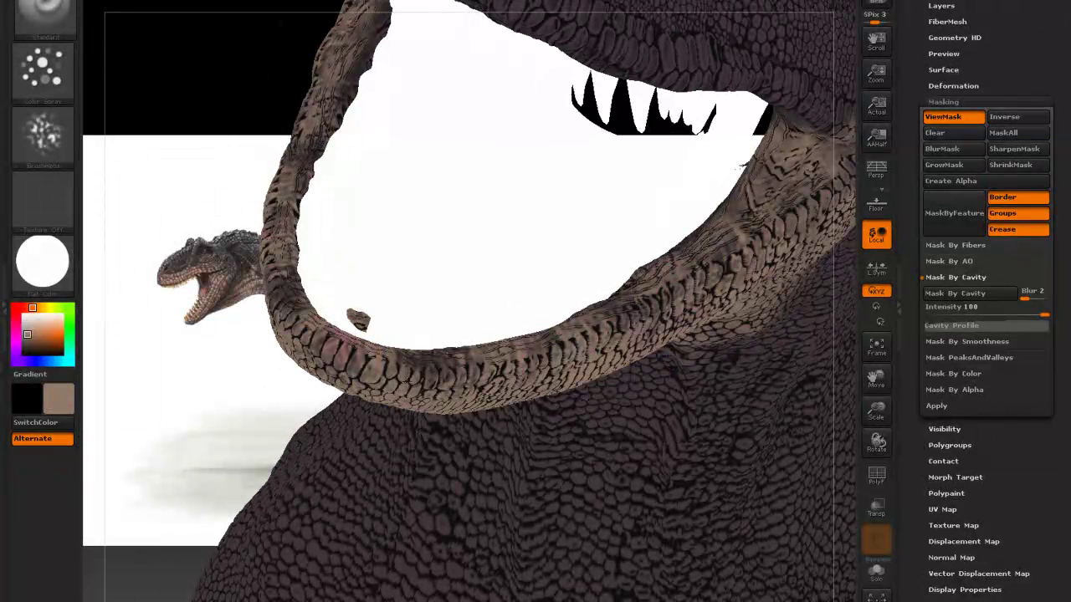
{"action": "left_click_drag", "start_coordinate": [404, 356], "coordinate": [661, 290]}
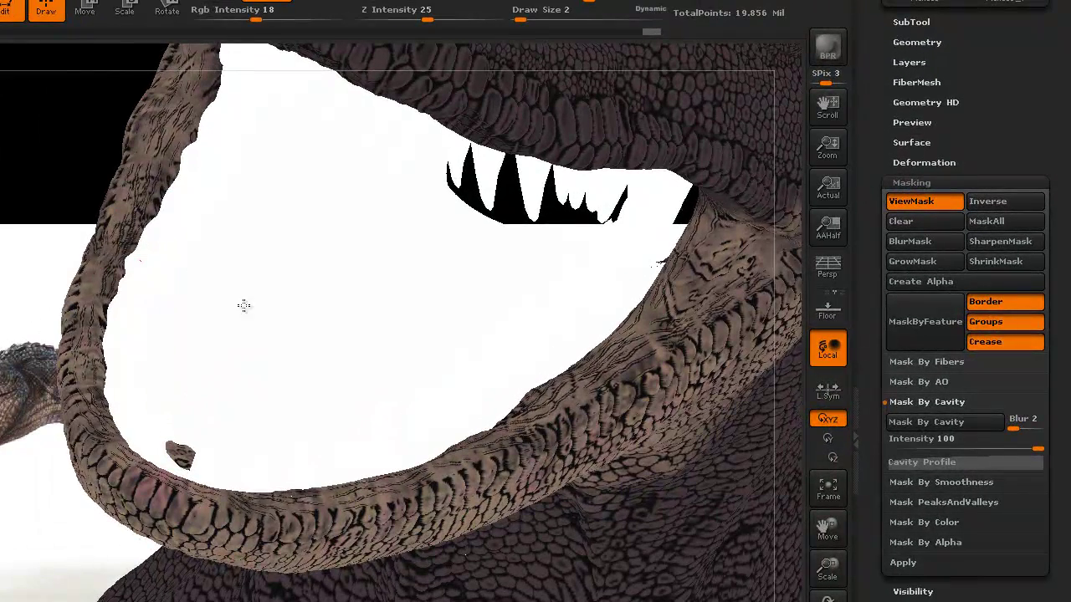
{"action": "mouse_move", "coordinate": [442, 402]}
{"action": "left_mouse_down"}
{"action": "mouse_move", "coordinate": [463, 365]}
{"action": "mouse_move", "coordinate": [337, 497]}
{"action": "mouse_move", "coordinate": [521, 376]}
{"action": "mouse_move", "coordinate": [247, 285]}
{"action": "left_mouse_up"}
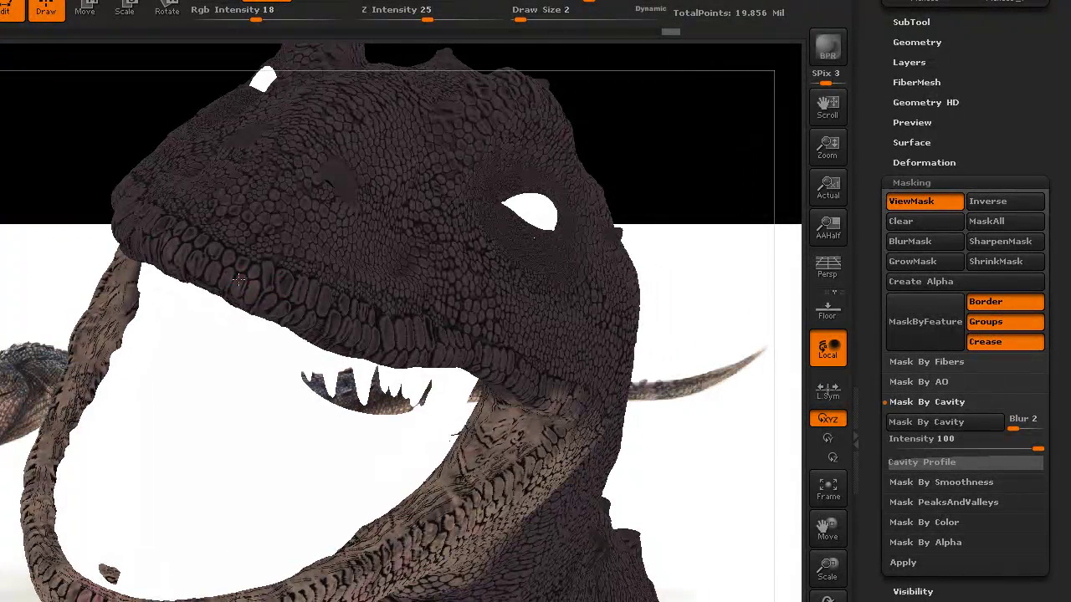
{"action": "left_click_drag", "start_coordinate": [230, 259], "coordinate": [172, 247]}
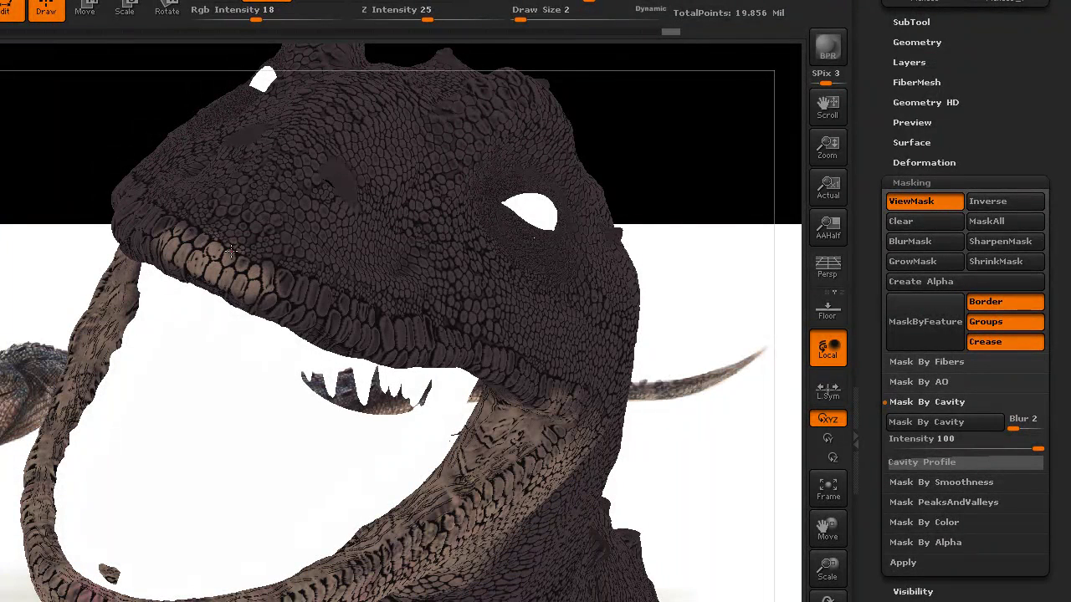
{"action": "mouse_move", "coordinate": [296, 283]}
{"action": "left_mouse_down"}
{"action": "mouse_move", "coordinate": [256, 293]}
{"action": "mouse_move", "coordinate": [257, 334]}
{"action": "left_mouse_up"}
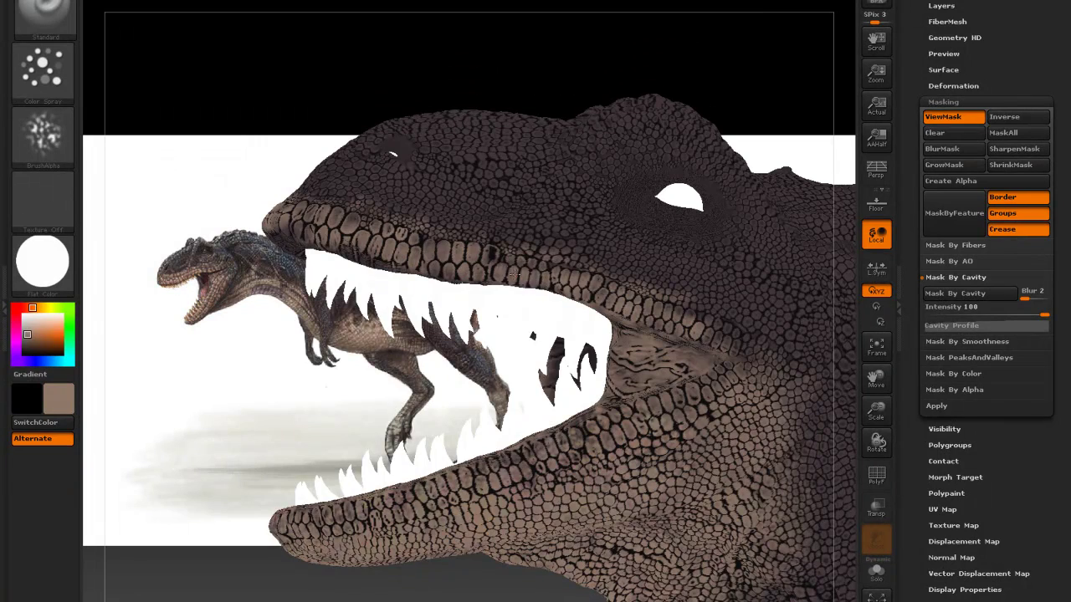
Lighten the upper neck scales and the jaw edge above the teeth with tan
{"action": "right_click_drag", "start_coordinate": [516, 272], "coordinate": [435, 73]}
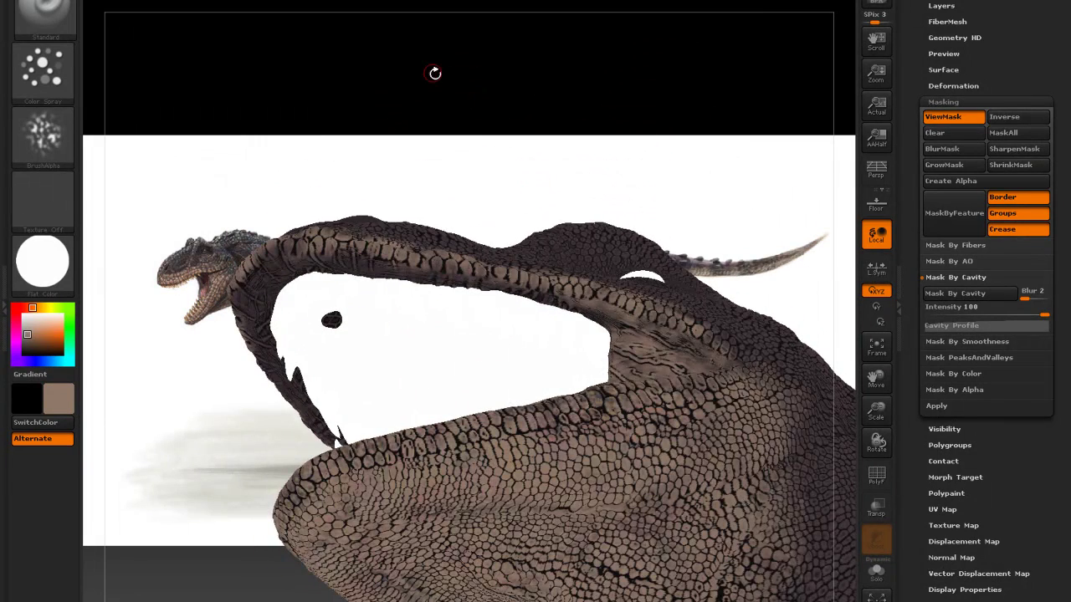
{"action": "mouse_move", "coordinate": [347, 255]}
{"action": "left_mouse_down"}
{"action": "mouse_move", "coordinate": [246, 286]}
{"action": "mouse_move", "coordinate": [509, 290]}
{"action": "mouse_move", "coordinate": [523, 304]}
{"action": "left_mouse_up"}
{"action": "mouse_move", "coordinate": [588, 309]}
{"action": "left_mouse_down"}
{"action": "mouse_move", "coordinate": [619, 328]}
{"action": "mouse_move", "coordinate": [497, 298]}
{"action": "mouse_move", "coordinate": [519, 291]}
{"action": "mouse_move", "coordinate": [547, 306]}
{"action": "mouse_move", "coordinate": [285, 250]}
{"action": "mouse_move", "coordinate": [241, 276]}
{"action": "left_mouse_up"}
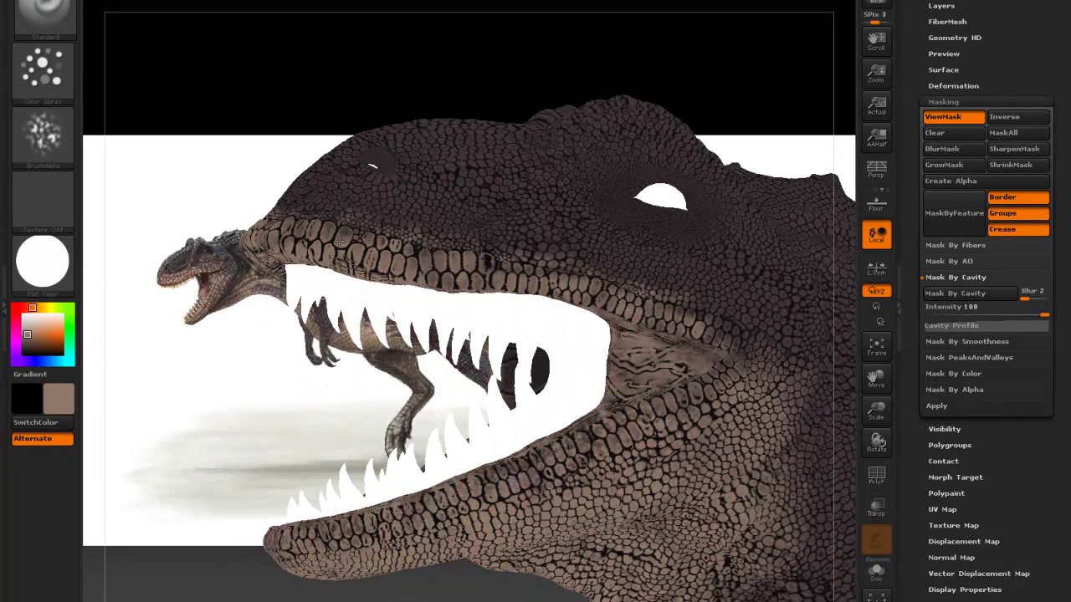
{"action": "left_click_drag", "start_coordinate": [341, 238], "coordinate": [540, 266]}
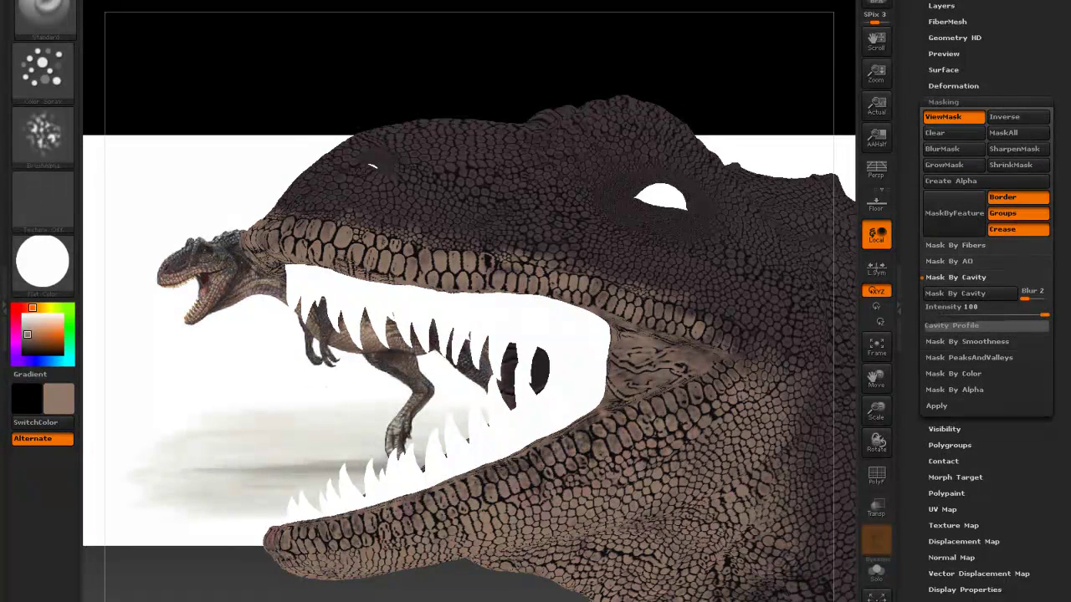
{"action": "left_click_drag", "start_coordinate": [636, 312], "coordinate": [703, 324]}
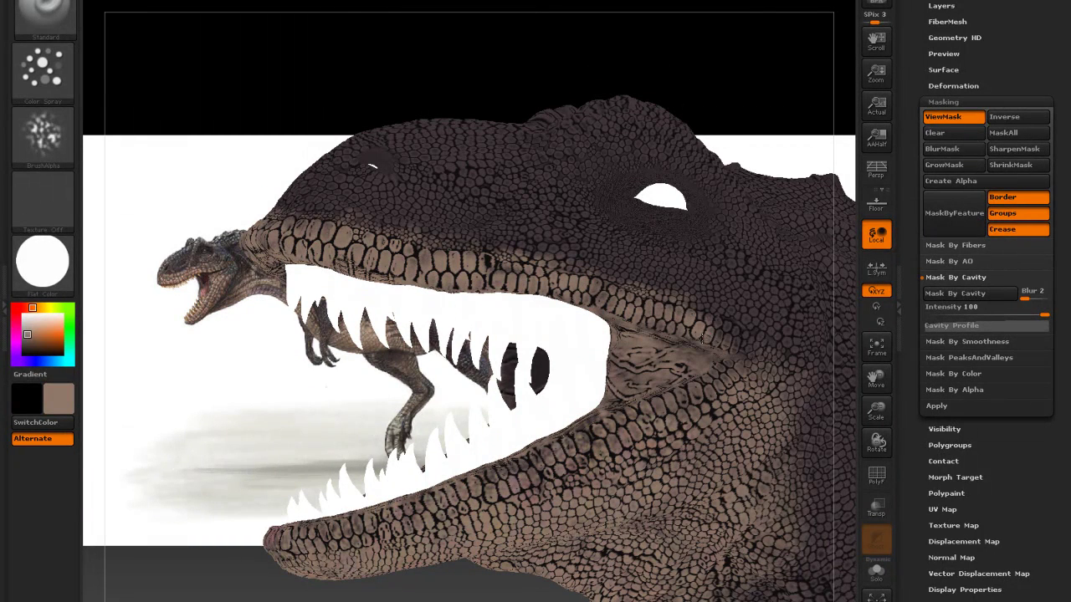
{"action": "mouse_move", "coordinate": [395, 282]}
{"action": "right_mouse_down"}
{"action": "mouse_move", "coordinate": [425, 275]}
{"action": "mouse_move", "coordinate": [491, 295]}
{"action": "right_mouse_up"}
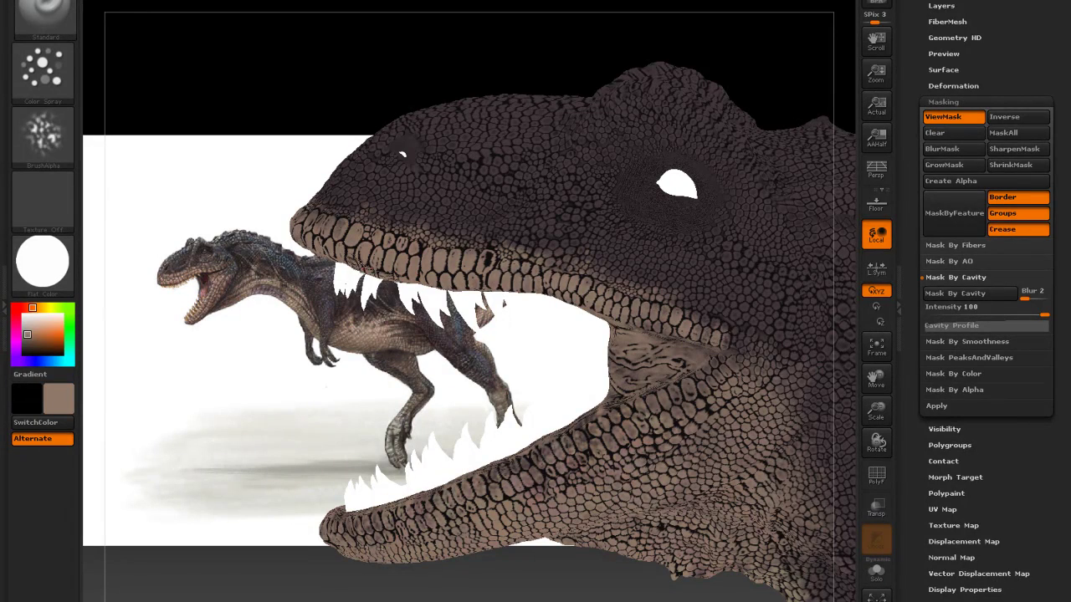
Close in on the open jaws and paint a long light tan stroke across the lower jaw
{"action": "left_click_drag", "start_coordinate": [352, 270], "coordinate": [321, 267]}
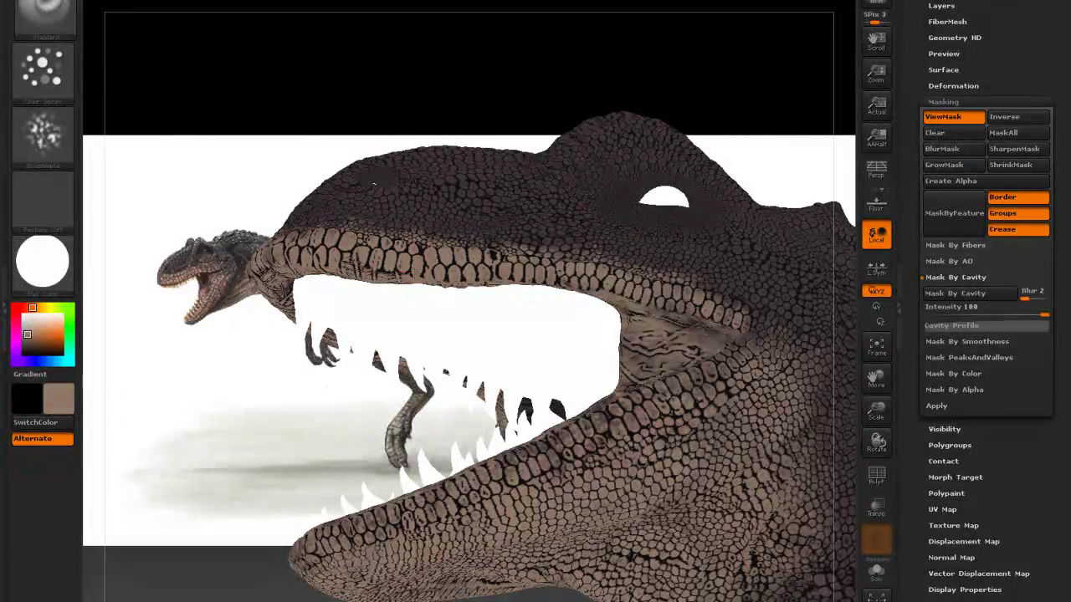
{"action": "left_click_drag", "start_coordinate": [374, 183], "coordinate": [271, 259]}
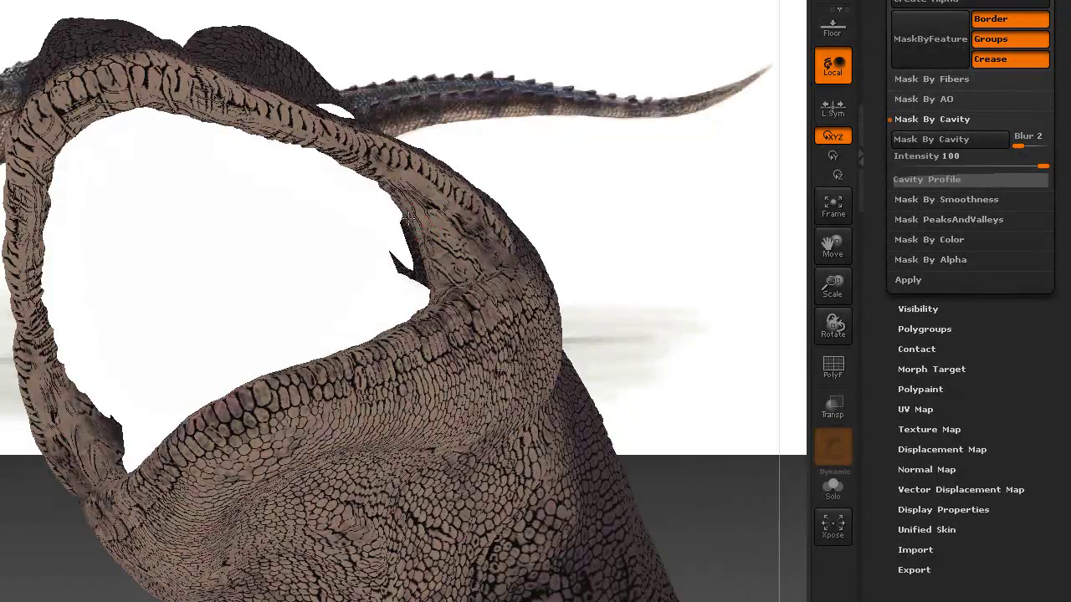
{"action": "right_click_drag", "start_coordinate": [431, 226], "coordinate": [422, 274]}
{"action": "left_click_drag", "start_coordinate": [422, 274], "coordinate": [108, 186]}
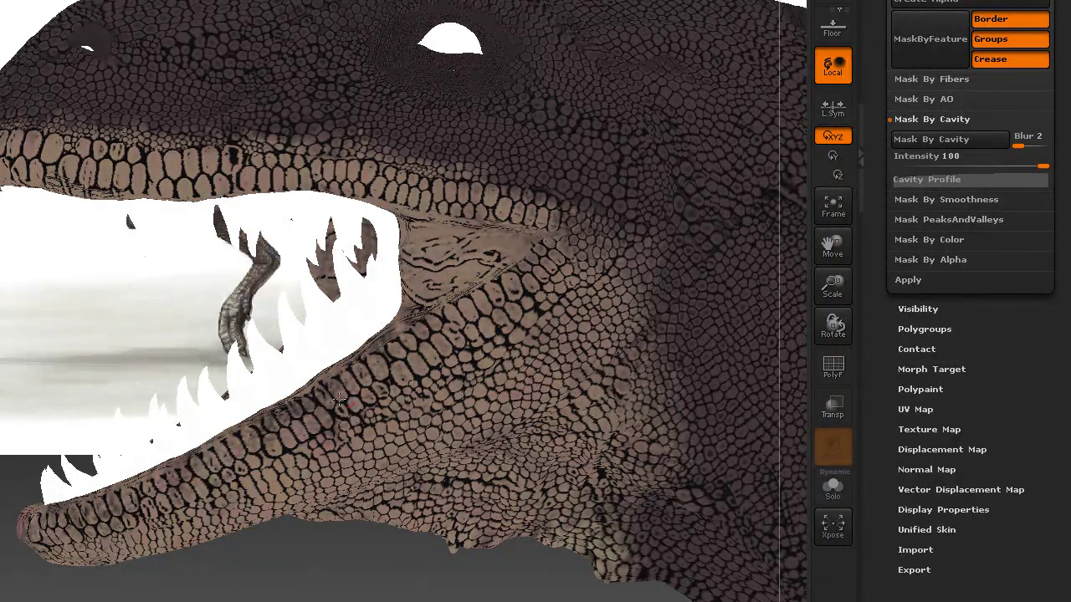
{"action": "scroll", "coordinate": [481, 359], "scroll_direction": "down", "scroll_amount": 3}
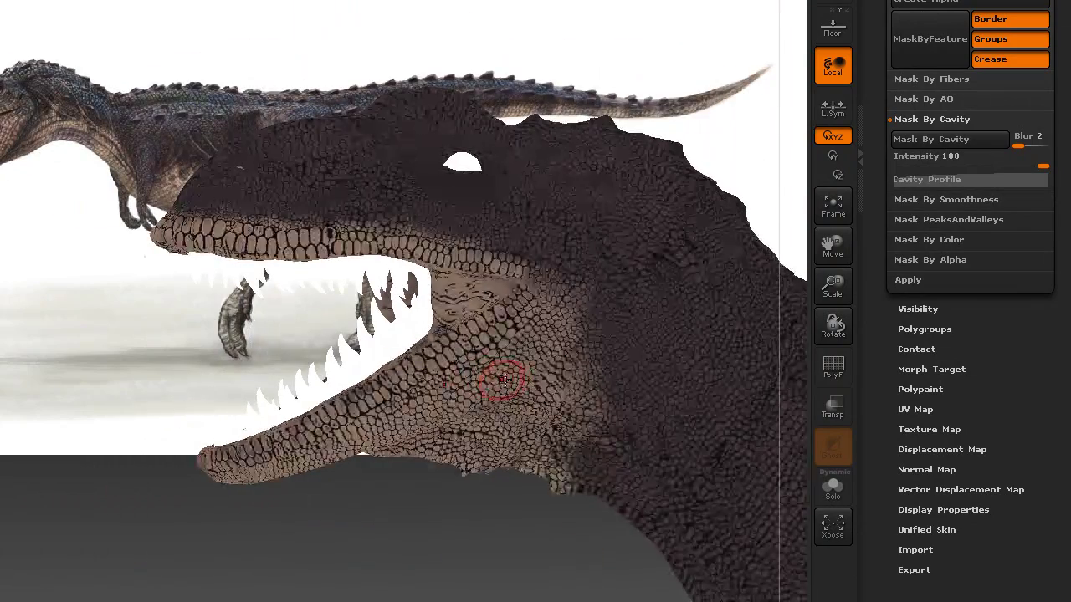
Paint light tan patches and a streak down the neck underside
{"action": "mouse_move", "coordinate": [512, 379]}
{"action": "right_mouse_down"}
{"action": "mouse_move", "coordinate": [445, 407]}
{"action": "mouse_move", "coordinate": [351, 205]}
{"action": "right_mouse_up"}
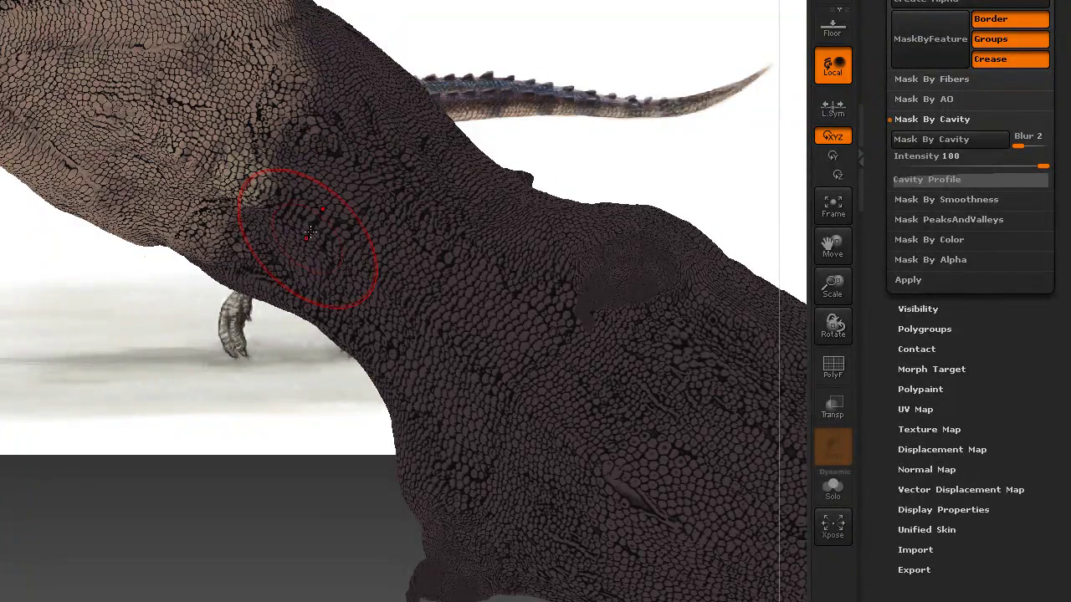
{"action": "left_click_drag", "start_coordinate": [309, 234], "coordinate": [307, 195], "text": "ctrl+alt"}
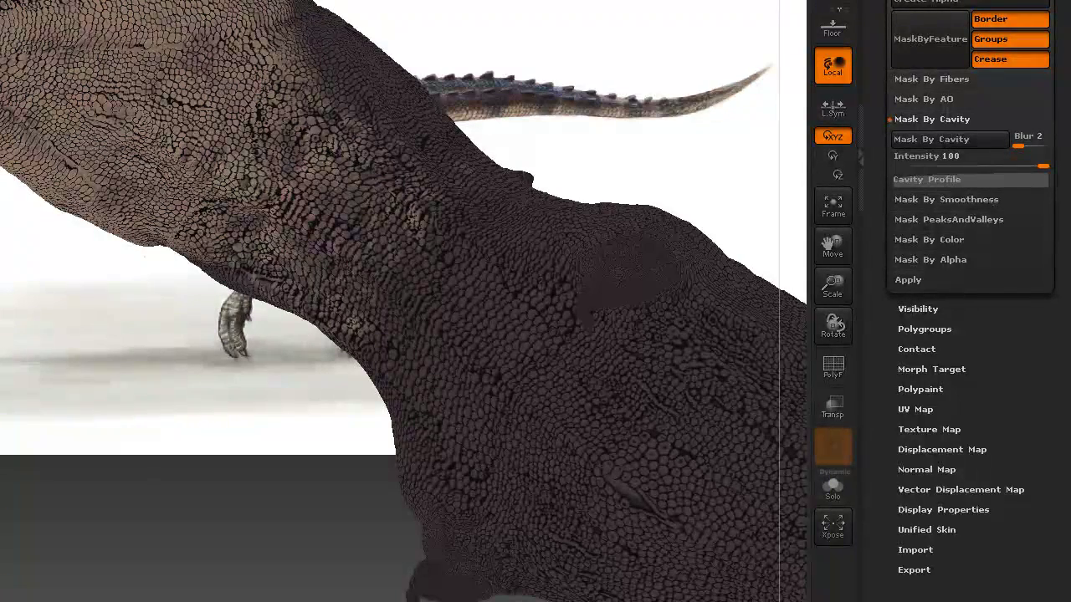
{"action": "left_click_drag", "start_coordinate": [387, 226], "coordinate": [316, 192], "text": "ctrl+alt"}
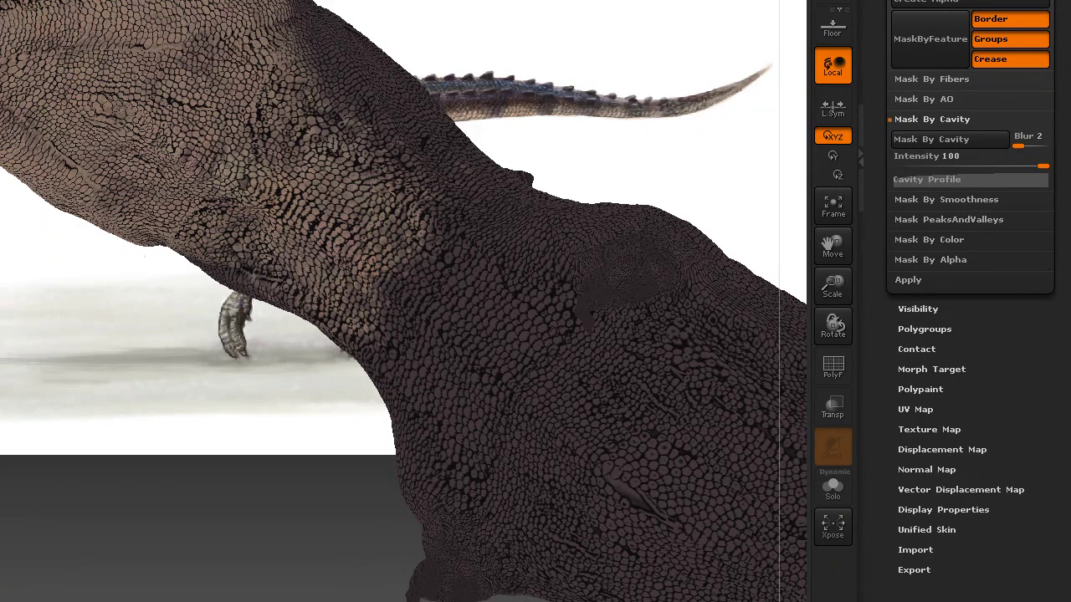
{"action": "mouse_move", "coordinate": [430, 226]}
{"action": "left_mouse_down", "text": "ctrl+alt"}
{"action": "mouse_move", "coordinate": [459, 343]}
{"action": "mouse_move", "coordinate": [324, 253]}
{"action": "left_mouse_up", "text": "ctrl+alt"}
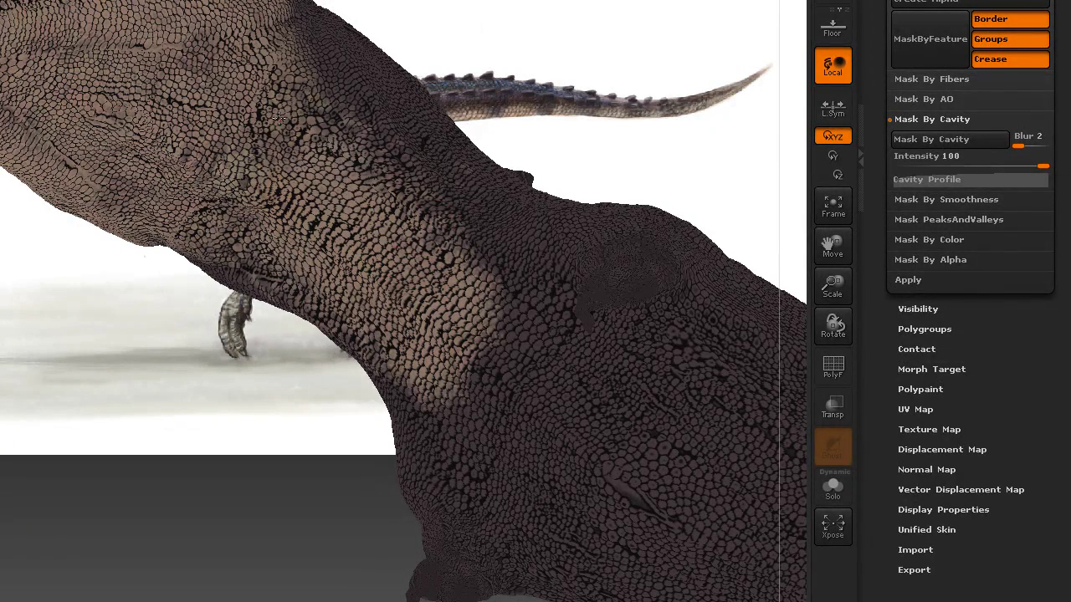
Toggle subdivision levels with Shift+D and D while orbiting around the neck and legs
{"action": "key", "text": "shift+d"}
{"action": "right_click_drag", "start_coordinate": [361, 221], "coordinate": [296, 162]}
{"action": "key", "text": "d"}
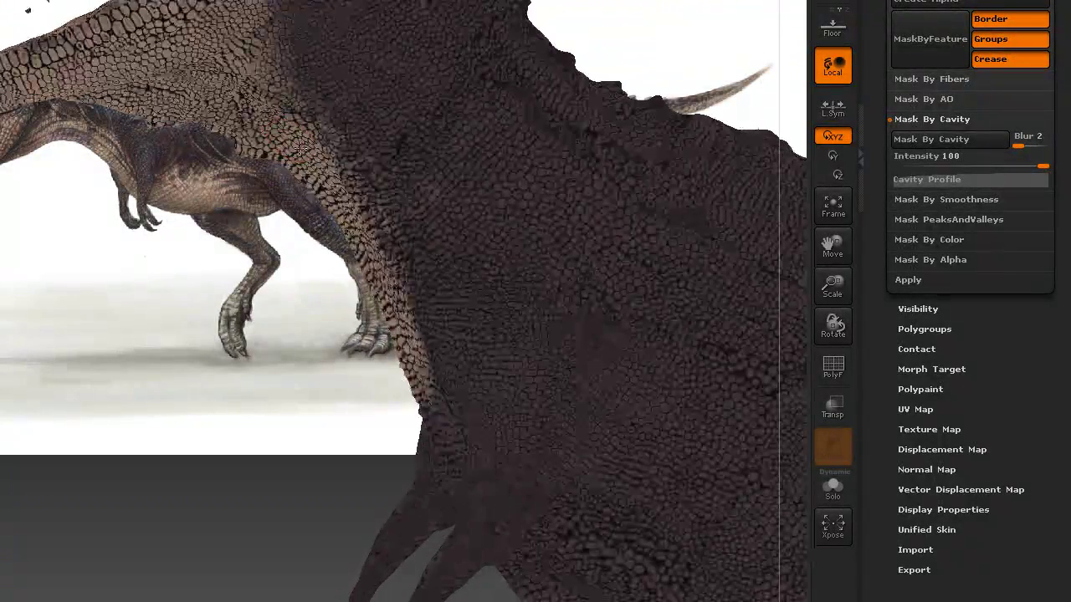
{"action": "right_click_drag", "start_coordinate": [293, 79], "coordinate": [302, 99]}
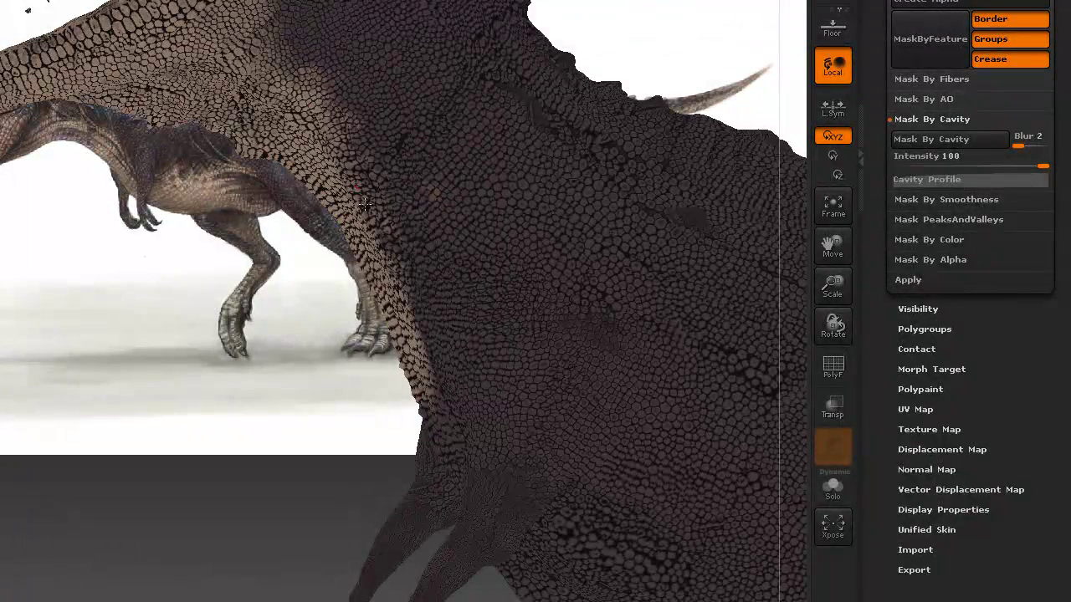
{"action": "right_click_drag", "start_coordinate": [421, 254], "coordinate": [421, 318]}
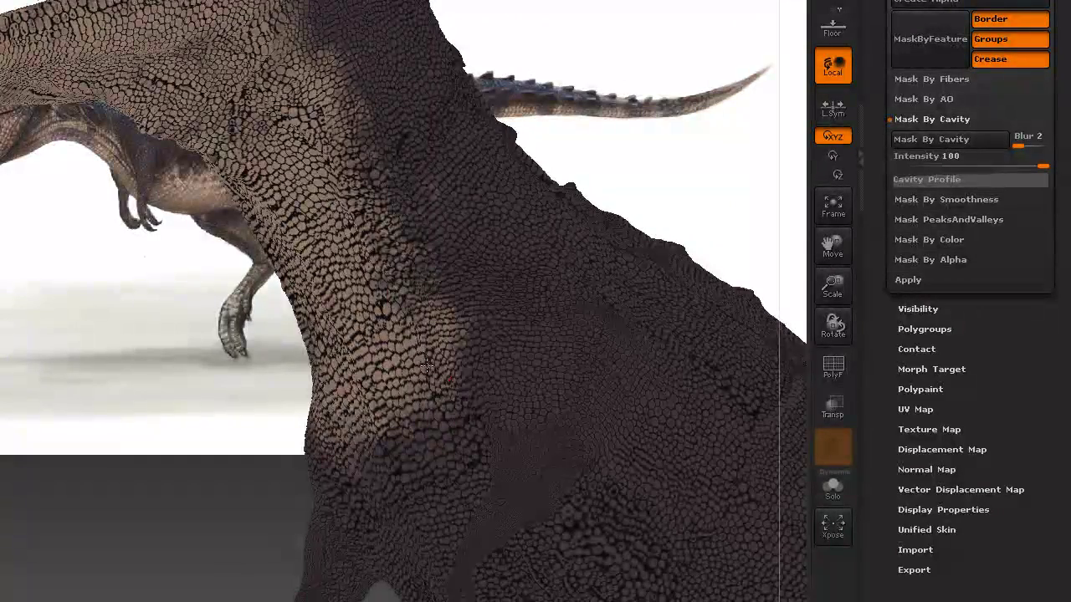
{"action": "right_click_drag", "start_coordinate": [418, 371], "coordinate": [413, 434]}
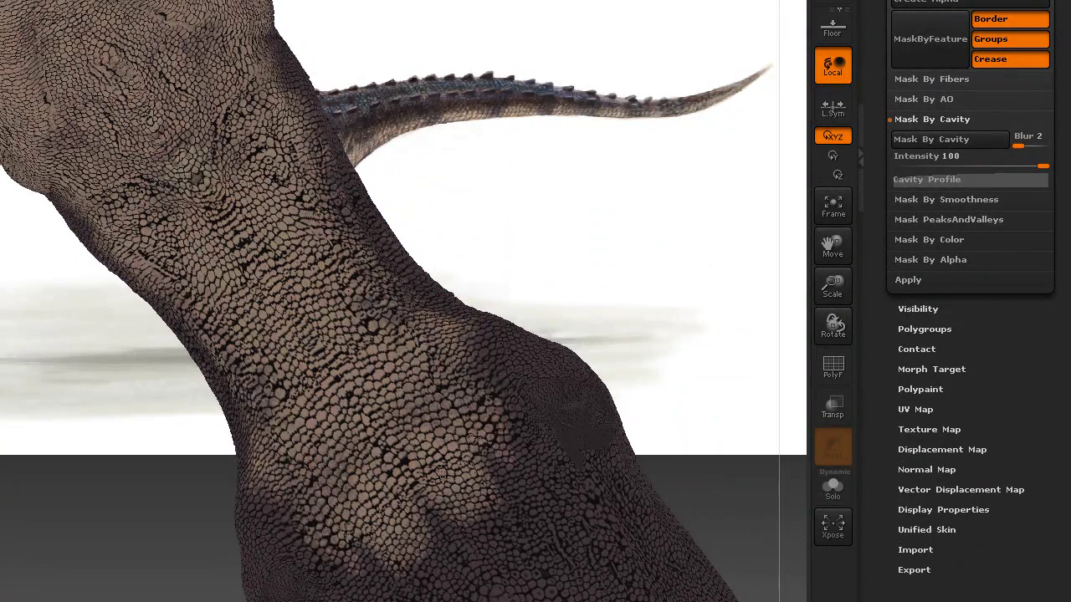
{"action": "right_click_drag", "start_coordinate": [436, 441], "coordinate": [449, 239]}
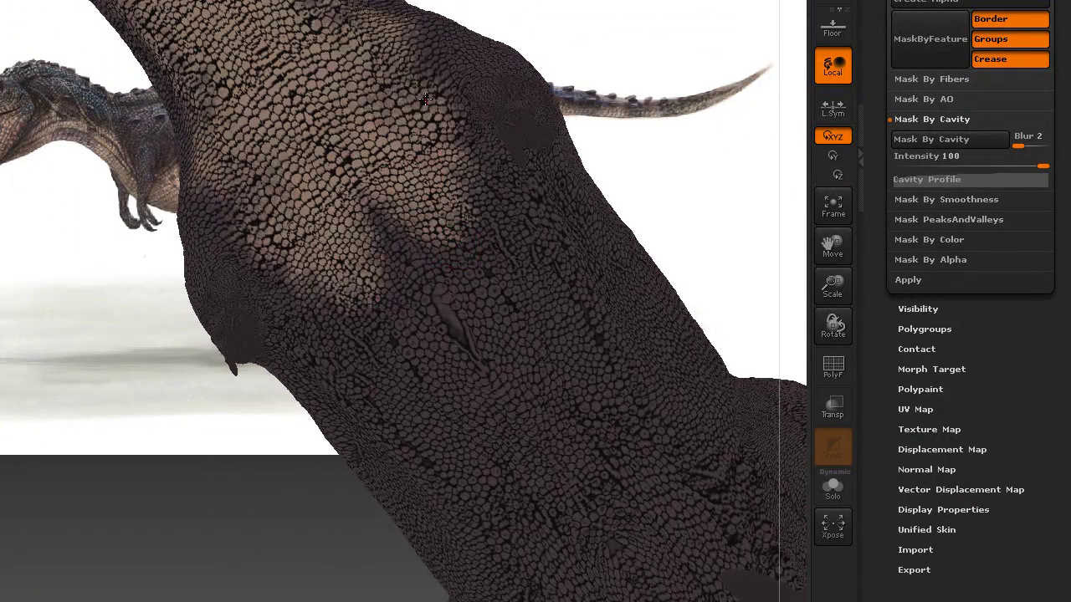
{"action": "right_click_drag", "start_coordinate": [410, 78], "coordinate": [468, 251]}
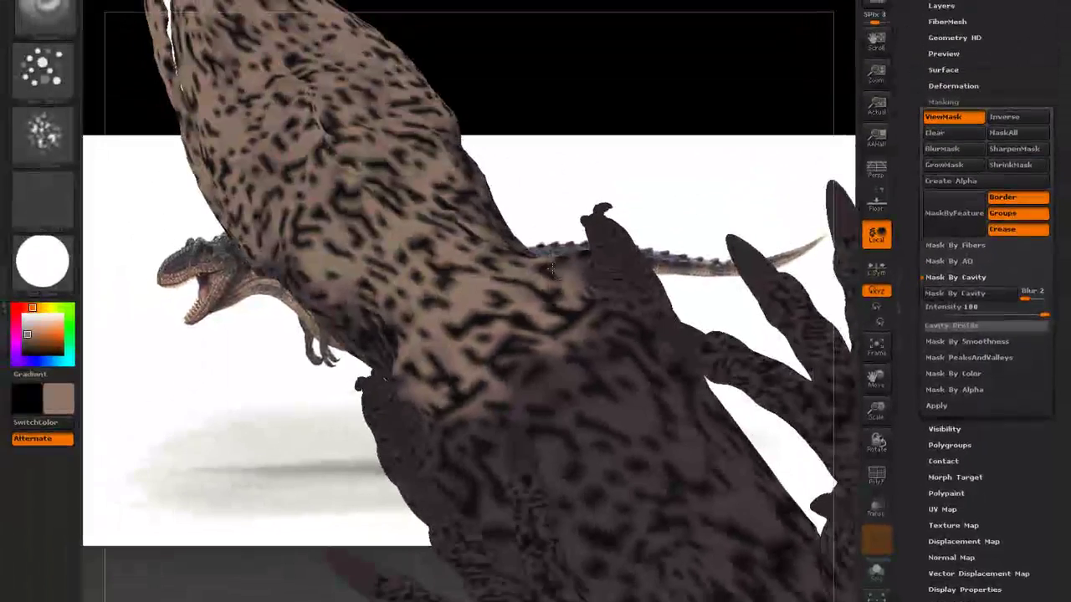
Paint light tan on the neck and thigh undersides, then unmask part of the chest underside
{"action": "mouse_move", "coordinate": [604, 320]}
{"action": "left_mouse_down"}
{"action": "mouse_move", "coordinate": [632, 360]}
{"action": "mouse_move", "coordinate": [614, 420]}
{"action": "left_mouse_up"}
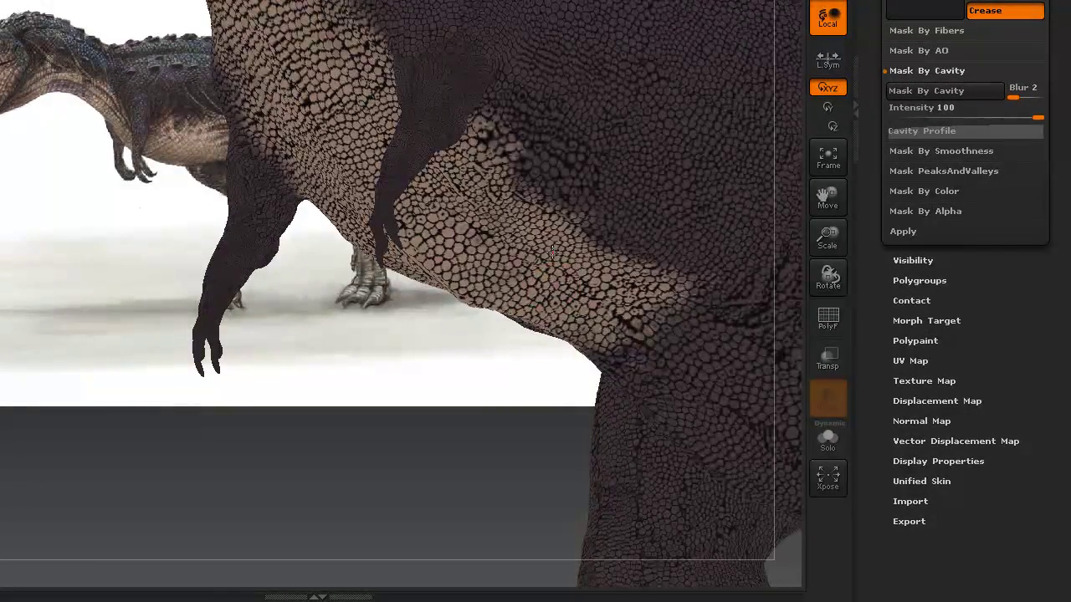
{"action": "mouse_move", "coordinate": [580, 221]}
{"action": "left_mouse_down"}
{"action": "mouse_move", "coordinate": [618, 240]}
{"action": "mouse_move", "coordinate": [428, 160]}
{"action": "left_mouse_up"}
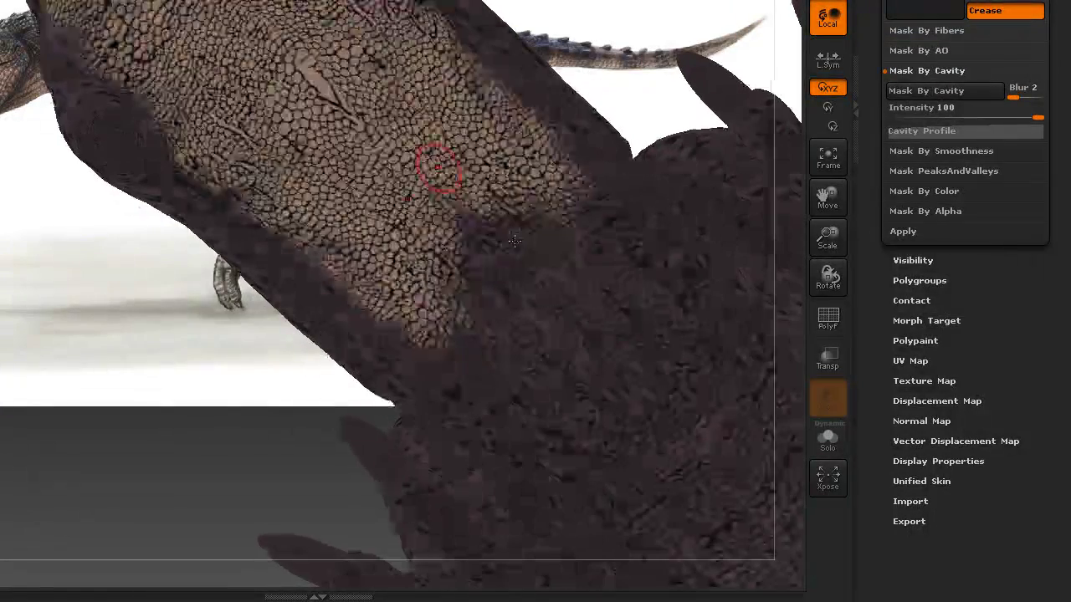
{"action": "left_click_drag", "start_coordinate": [506, 238], "coordinate": [535, 263]}
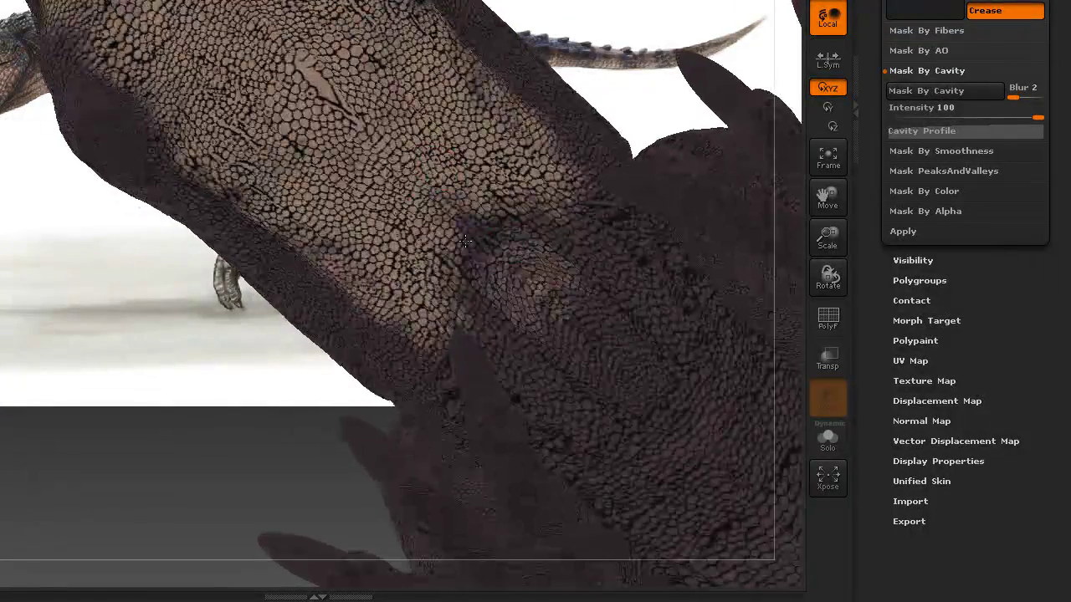
{"action": "mouse_move", "coordinate": [653, 291]}
{"action": "left_mouse_down"}
{"action": "mouse_move", "coordinate": [589, 251]}
{"action": "mouse_move", "coordinate": [454, 246]}
{"action": "mouse_move", "coordinate": [407, 209]}
{"action": "mouse_move", "coordinate": [442, 323]}
{"action": "left_mouse_up"}
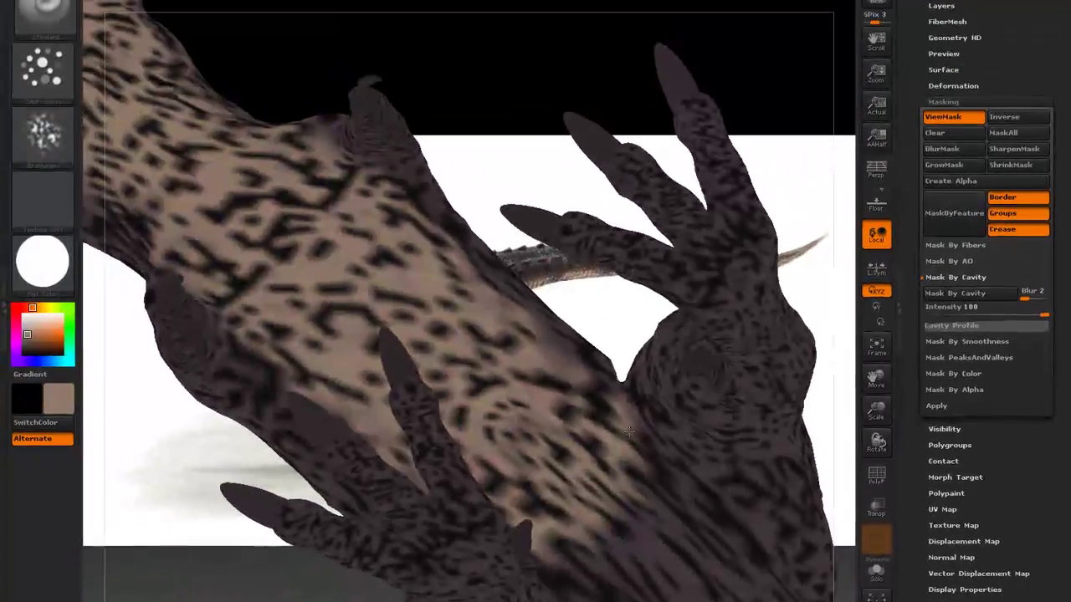
{"action": "mouse_move", "coordinate": [676, 486]}
{"action": "left_mouse_down", "text": "ctrl"}
{"action": "mouse_move", "coordinate": [752, 571]}
{"action": "mouse_move", "coordinate": [678, 512]}
{"action": "mouse_move", "coordinate": [566, 542]}
{"action": "left_mouse_up", "text": "ctrl"}
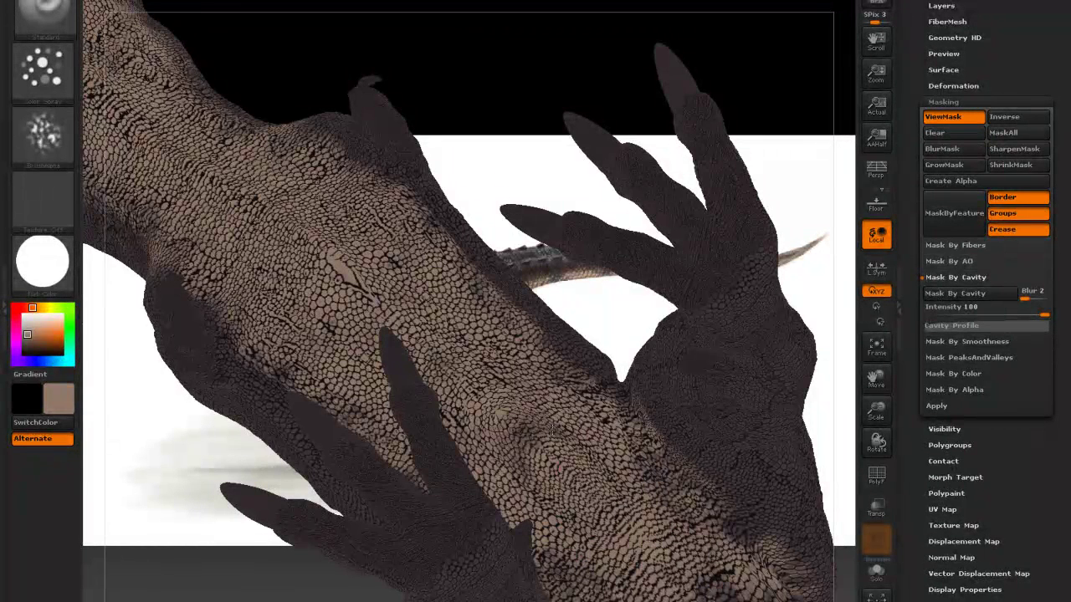
{"action": "left_click_drag", "start_coordinate": [552, 430], "coordinate": [525, 445], "text": "ctrl+alt"}
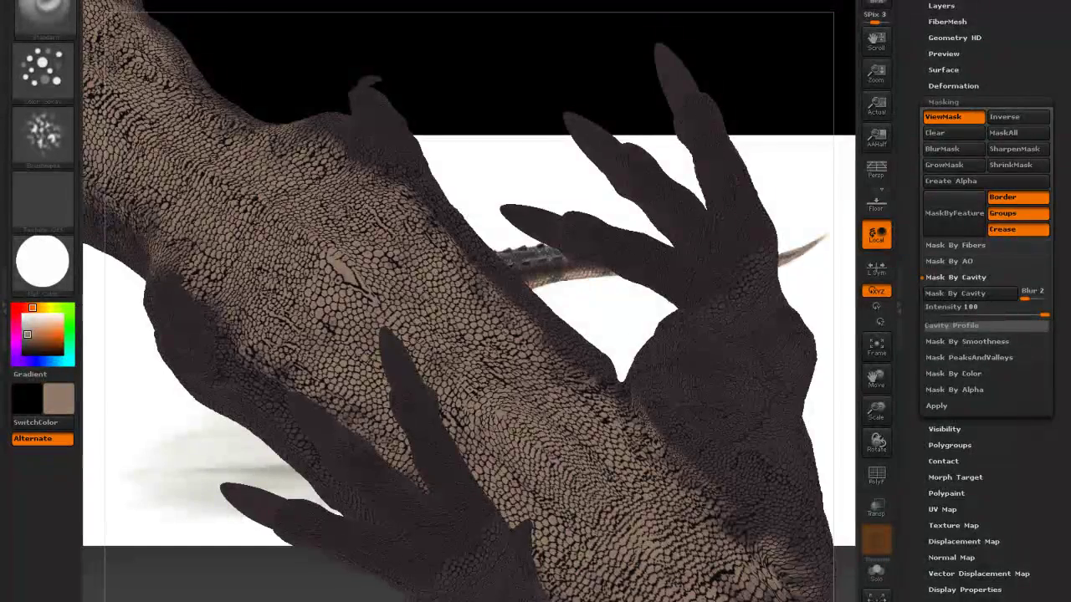
Mask a strip down the belly centre, then replace it with a mask over the lower body
{"action": "left_click_drag", "start_coordinate": [694, 585], "coordinate": [539, 437]}
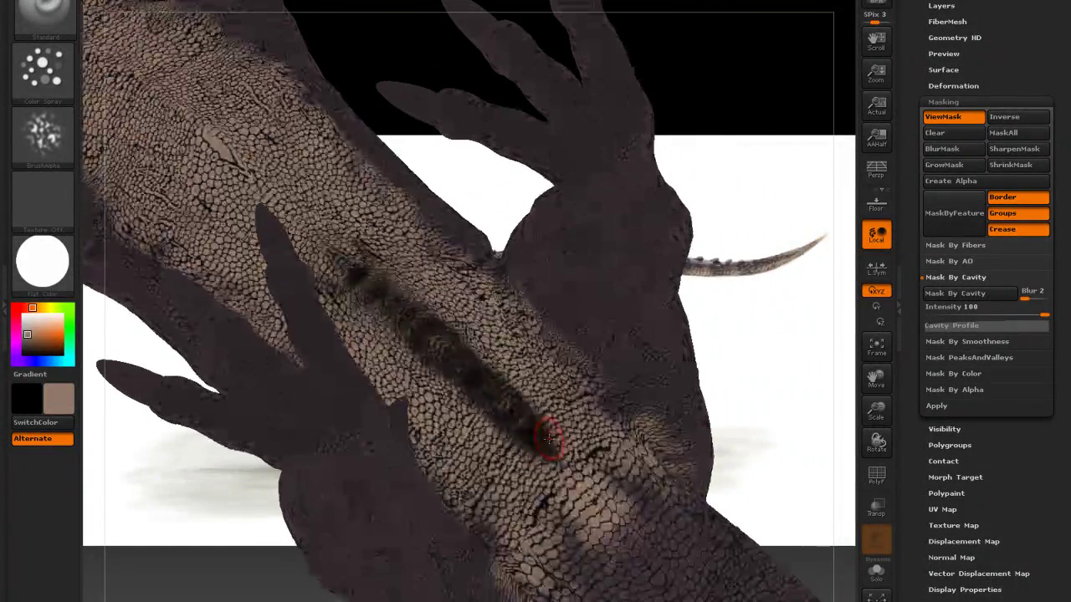
{"action": "left_click_drag", "start_coordinate": [544, 437], "coordinate": [562, 434], "text": "ctrl"}
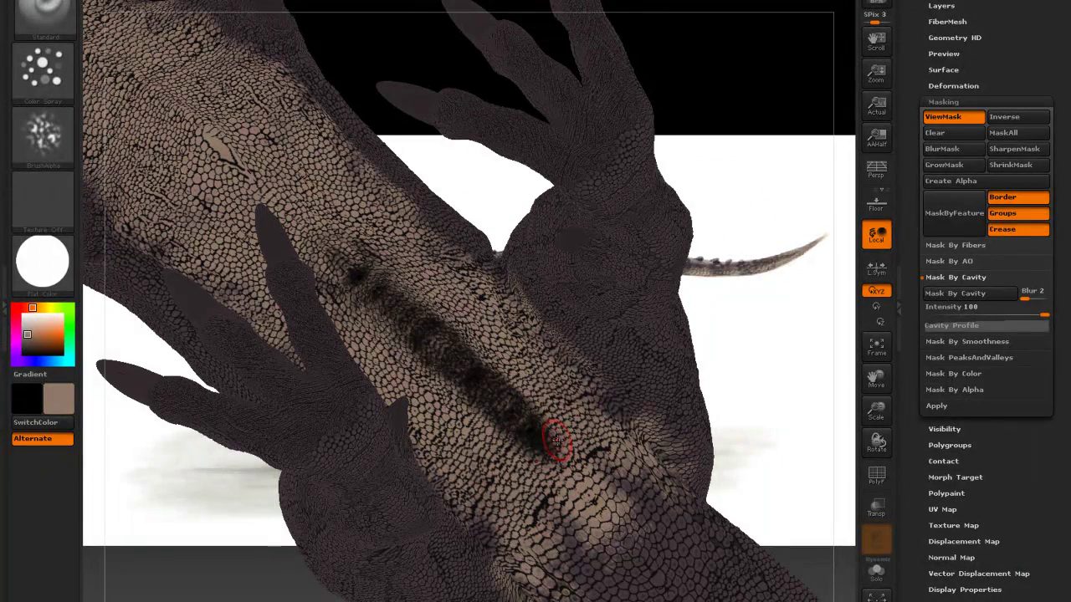
{"action": "key", "text": "ctrl"}
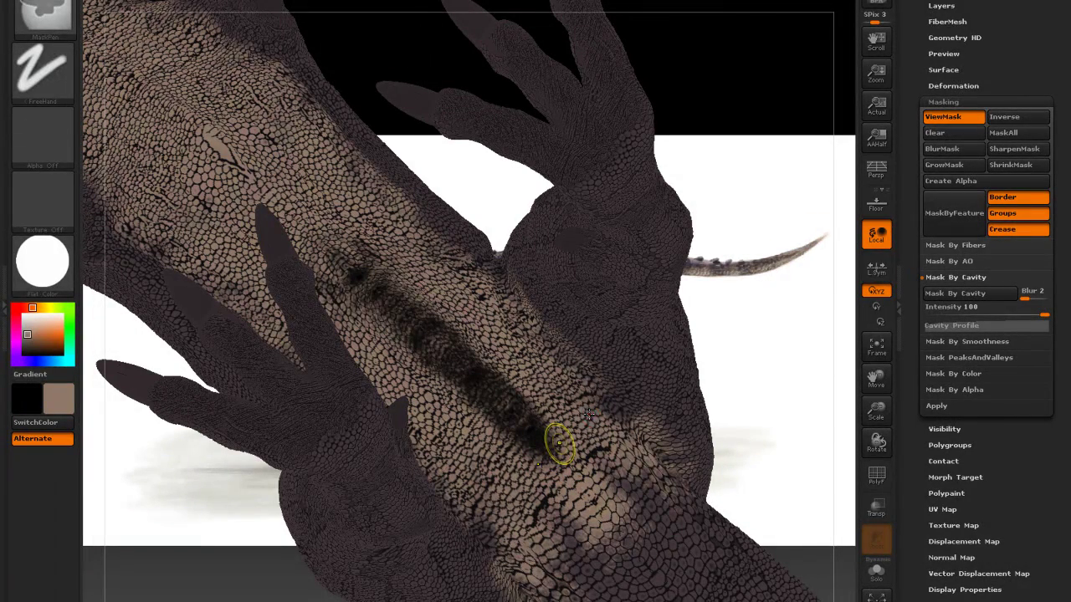
{"action": "left_click", "coordinate": [588, 413], "text": "ctrl"}
Erase the mask from the mid and lower belly toward the legs, then orbit out
{"action": "left_click_drag", "start_coordinate": [545, 400], "coordinate": [526, 365], "text": "ctrl+alt"}
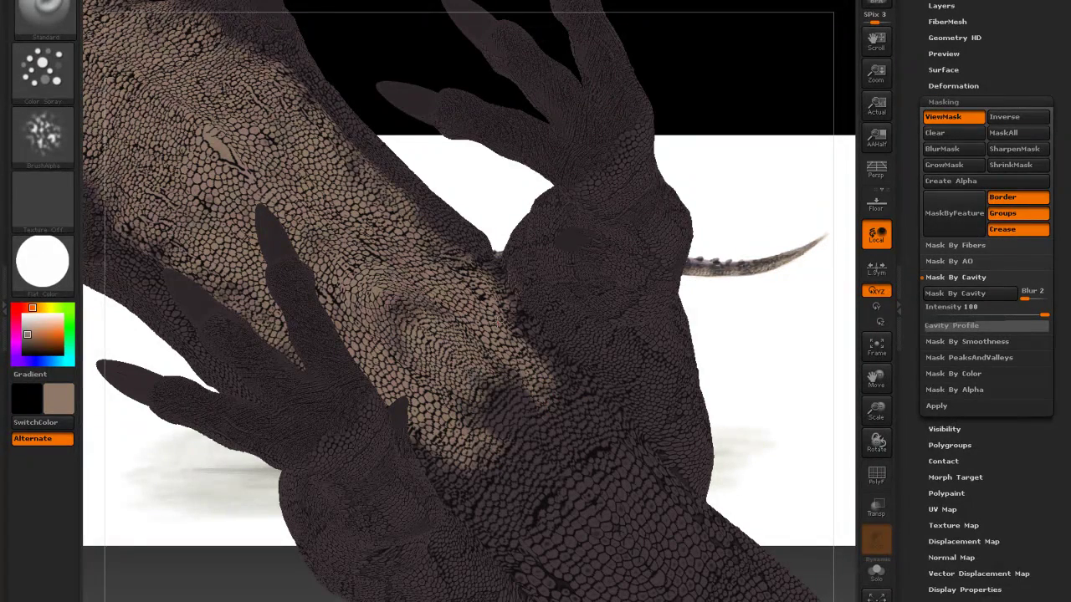
{"action": "mouse_move", "coordinate": [547, 365]}
{"action": "left_mouse_down", "text": "ctrl+alt"}
{"action": "mouse_move", "coordinate": [579, 436]}
{"action": "mouse_move", "coordinate": [512, 449]}
{"action": "left_mouse_up", "text": "ctrl+alt"}
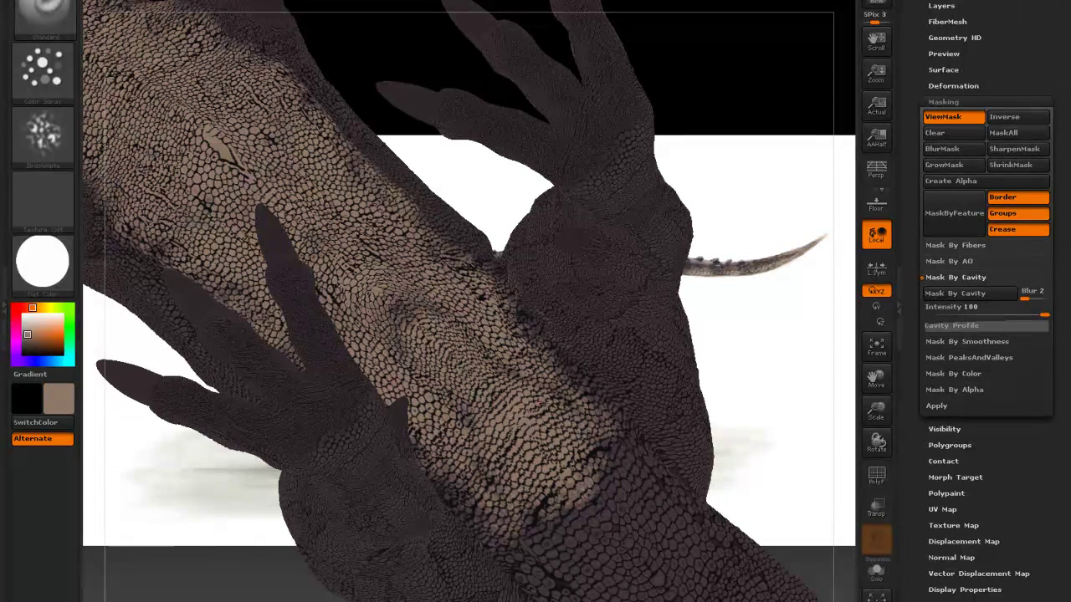
{"action": "mouse_move", "coordinate": [607, 407]}
{"action": "left_mouse_down", "text": "ctrl+alt"}
{"action": "mouse_move", "coordinate": [669, 575]}
{"action": "mouse_move", "coordinate": [648, 477]}
{"action": "left_mouse_up", "text": "ctrl+alt"}
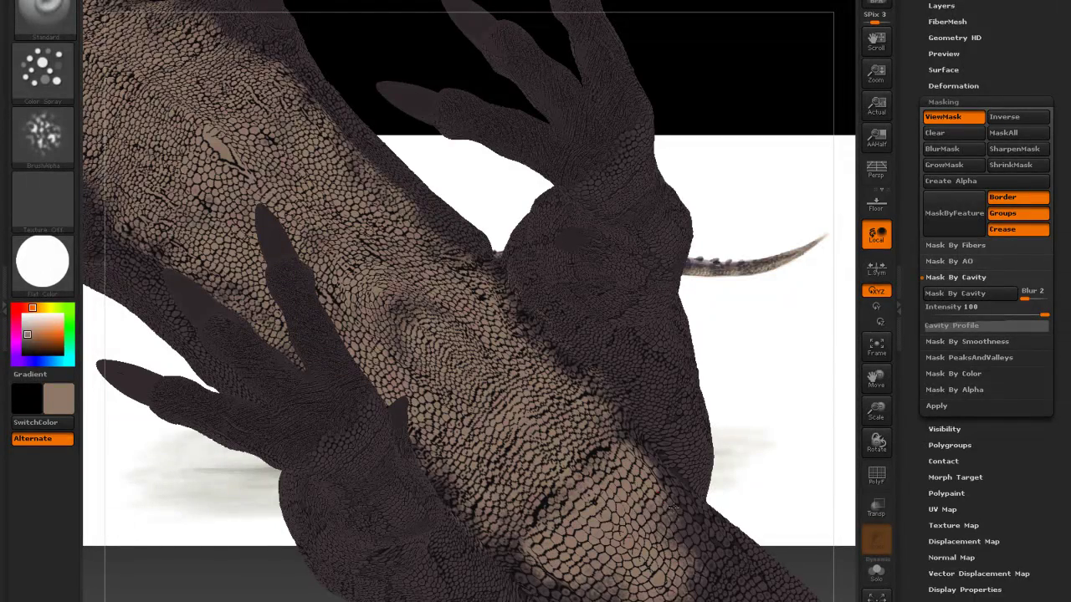
{"action": "mouse_move", "coordinate": [644, 502]}
{"action": "left_mouse_down"}
{"action": "mouse_move", "coordinate": [628, 585]}
{"action": "mouse_move", "coordinate": [354, 335]}
{"action": "left_mouse_up"}
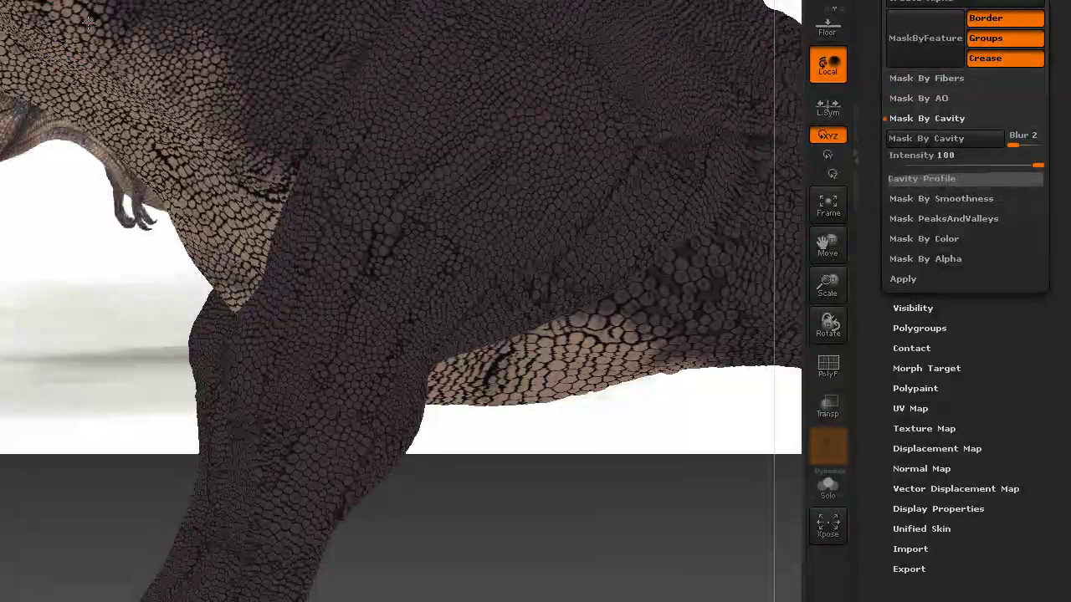
Paint light tan along the belly side and the start of the tail underside
{"action": "mouse_move", "coordinate": [535, 317]}
{"action": "right_mouse_down"}
{"action": "mouse_move", "coordinate": [290, 241]}
{"action": "mouse_move", "coordinate": [287, 118]}
{"action": "mouse_move", "coordinate": [399, 303]}
{"action": "right_mouse_up"}
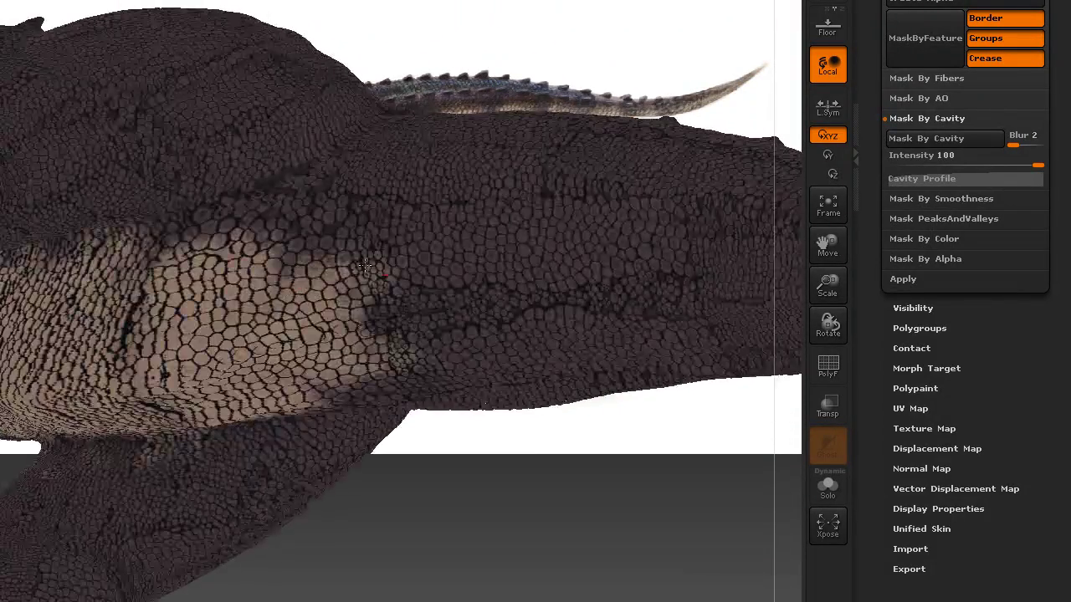
{"action": "mouse_move", "coordinate": [399, 303]}
{"action": "left_mouse_down"}
{"action": "mouse_move", "coordinate": [564, 299]}
{"action": "mouse_move", "coordinate": [338, 243]}
{"action": "mouse_move", "coordinate": [644, 309]}
{"action": "left_mouse_up"}
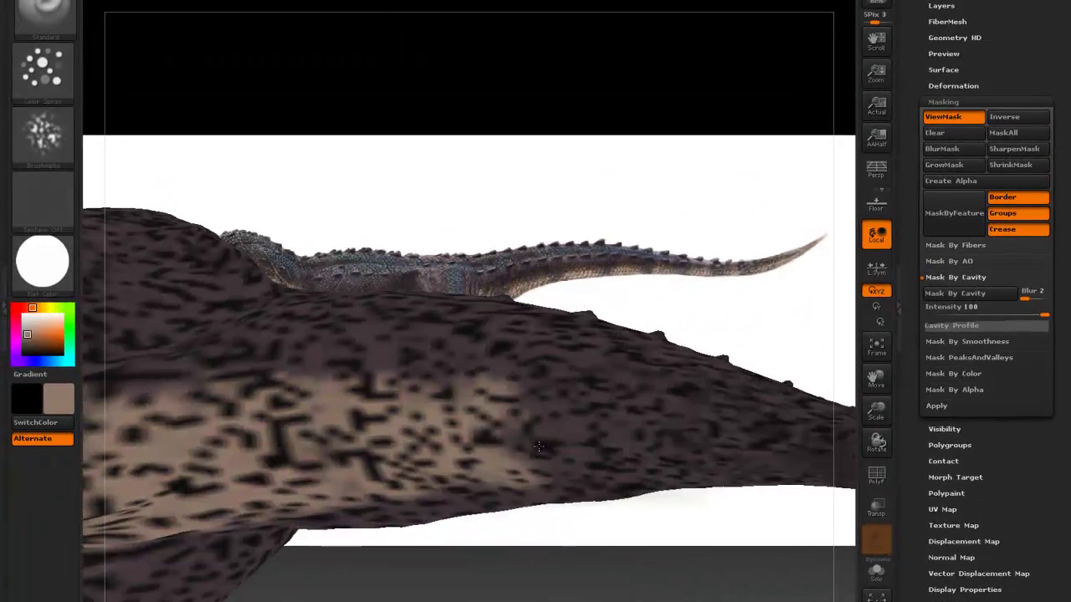
{"action": "mouse_move", "coordinate": [576, 457]}
{"action": "left_mouse_down"}
{"action": "mouse_move", "coordinate": [535, 418]}
{"action": "mouse_move", "coordinate": [525, 450]}
{"action": "left_mouse_up"}
{"action": "mouse_move", "coordinate": [631, 433]}
{"action": "left_mouse_down"}
{"action": "mouse_move", "coordinate": [553, 389]}
{"action": "mouse_move", "coordinate": [227, 377]}
{"action": "mouse_move", "coordinate": [309, 374]}
{"action": "left_mouse_up"}
{"action": "left_click_drag", "start_coordinate": [587, 399], "coordinate": [713, 435]}
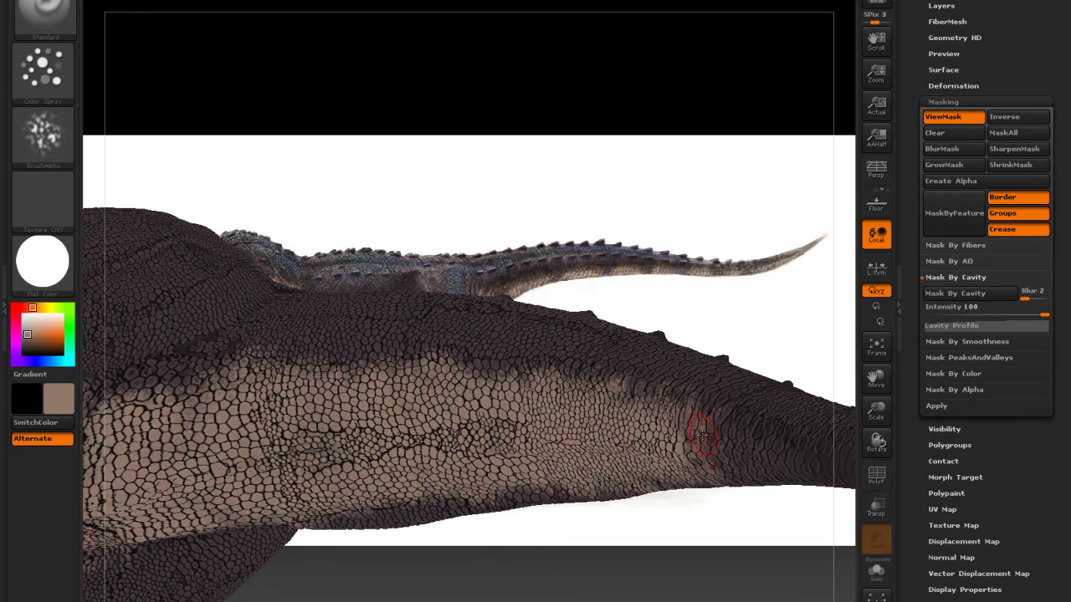
Extend the light tan along the rest of the tail underside to its tip
{"action": "key", "text": "shift+d"}
{"action": "key", "text": "shift+d"}
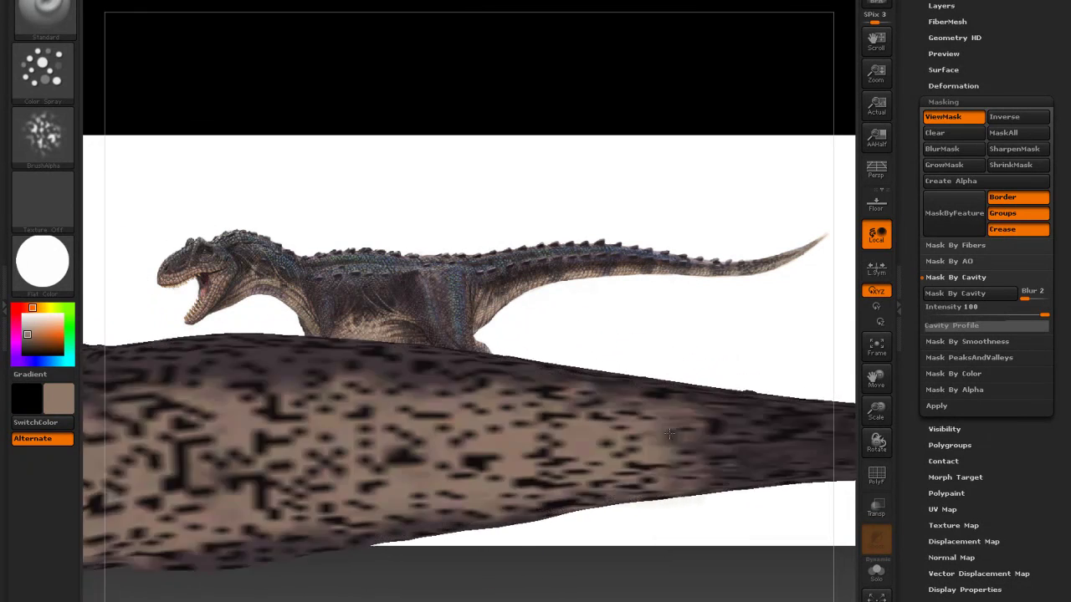
{"action": "key", "text": "d"}
{"action": "key", "text": "d"}
{"action": "mouse_move", "coordinate": [451, 443]}
{"action": "left_mouse_down"}
{"action": "mouse_move", "coordinate": [635, 445]}
{"action": "mouse_move", "coordinate": [418, 444]}
{"action": "mouse_move", "coordinate": [802, 447]}
{"action": "mouse_move", "coordinate": [632, 458]}
{"action": "left_mouse_up"}
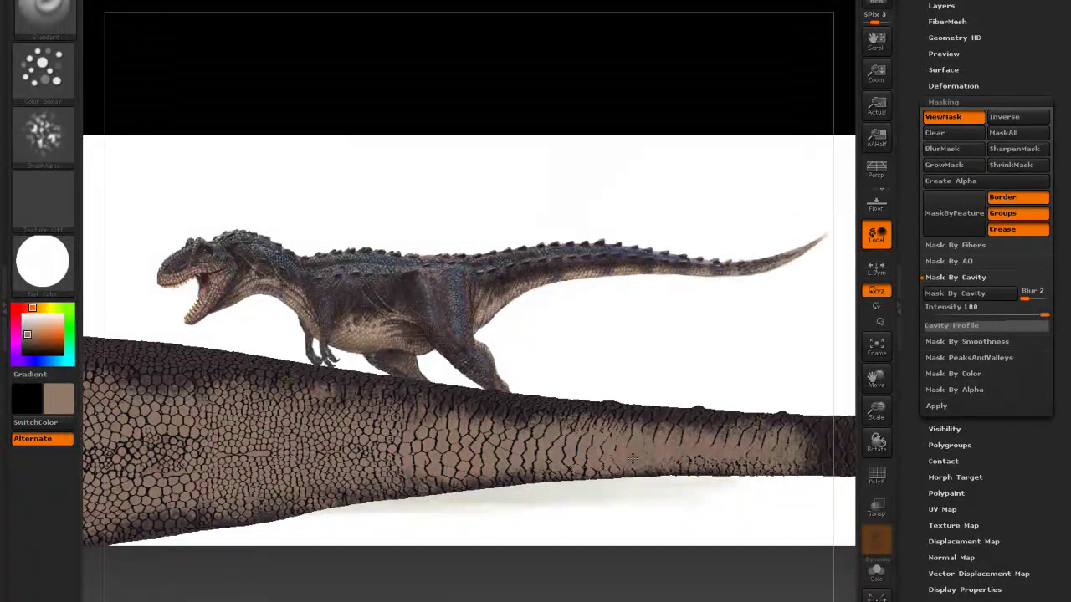
{"action": "right_click_drag", "start_coordinate": [632, 454], "coordinate": [425, 474]}
{"action": "mouse_move", "coordinate": [479, 468]}
{"action": "left_mouse_down"}
{"action": "mouse_move", "coordinate": [732, 452]}
{"action": "mouse_move", "coordinate": [449, 460]}
{"action": "left_mouse_up"}
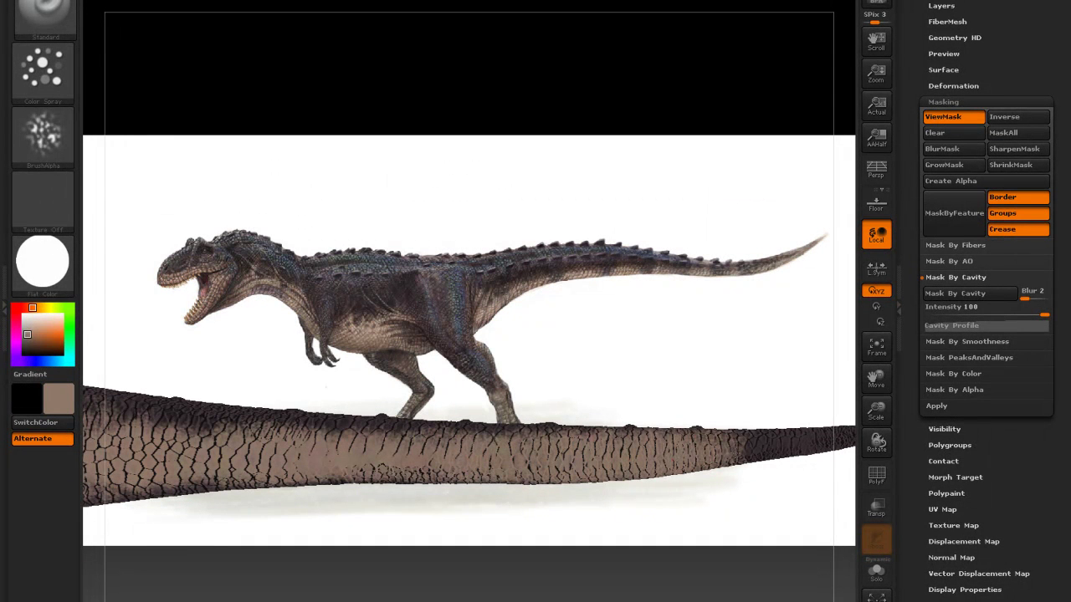
{"action": "right_click_drag", "start_coordinate": [734, 452], "coordinate": [649, 447]}
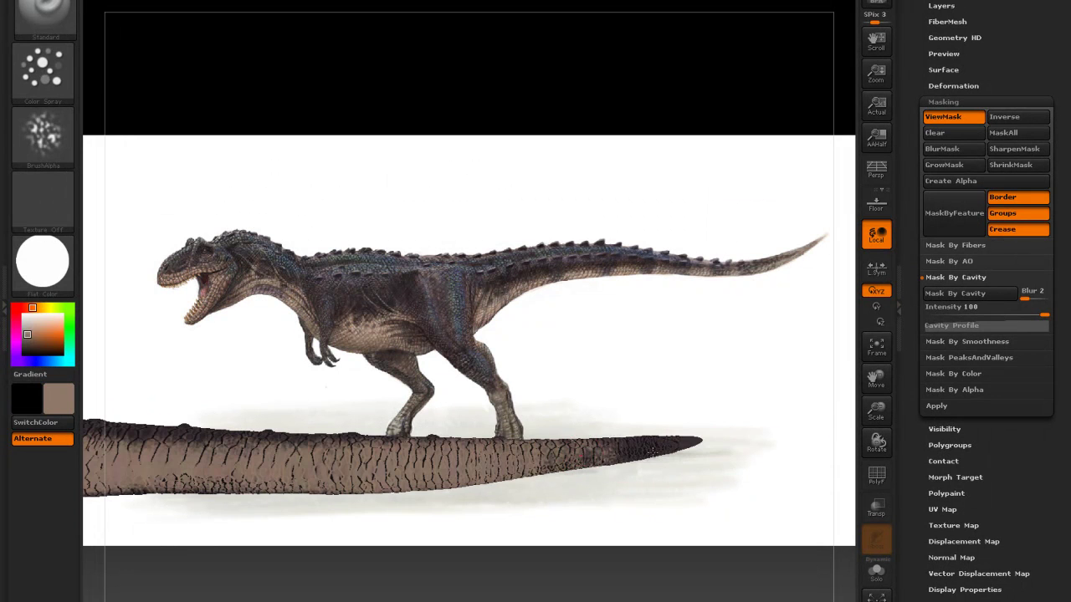
{"action": "left_click_drag", "start_coordinate": [652, 452], "coordinate": [688, 446]}
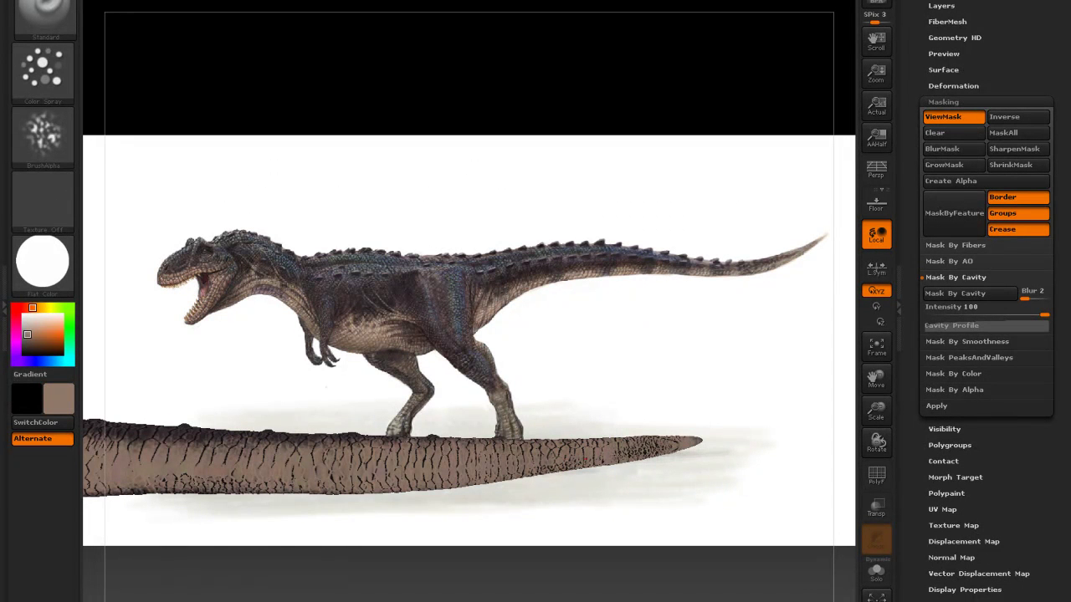
Turn the dinosaur side-on and apply the SketchShaded material to show its mottled brown and tan paint
{"action": "mouse_move", "coordinate": [528, 471]}
{"action": "right_mouse_down"}
{"action": "mouse_move", "coordinate": [430, 502]}
{"action": "mouse_move", "coordinate": [473, 444]}
{"action": "right_mouse_up"}
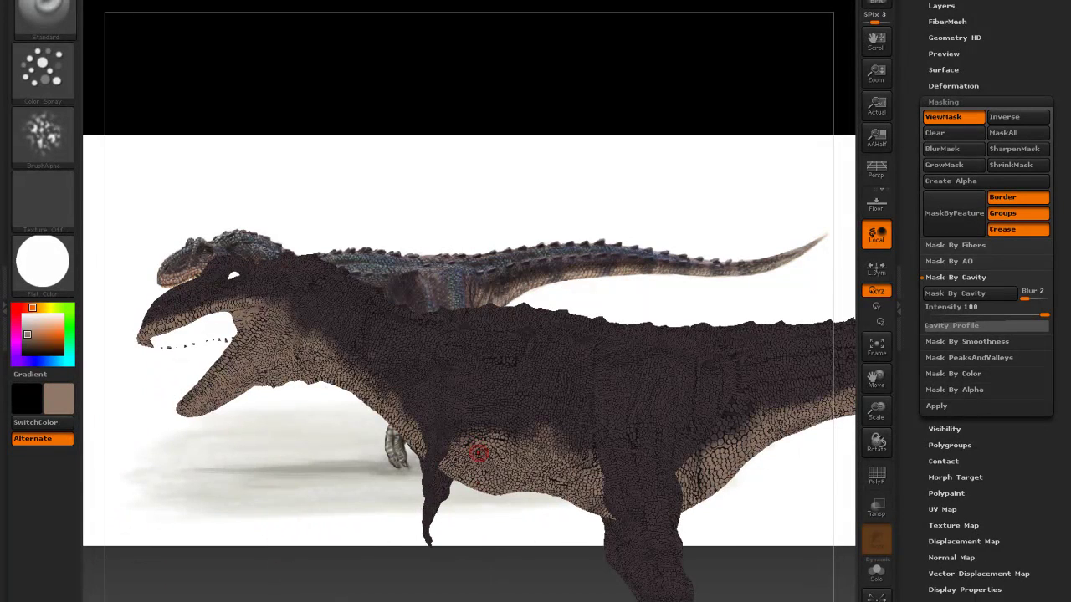
{"action": "right_click_drag", "start_coordinate": [483, 460], "coordinate": [522, 345]}
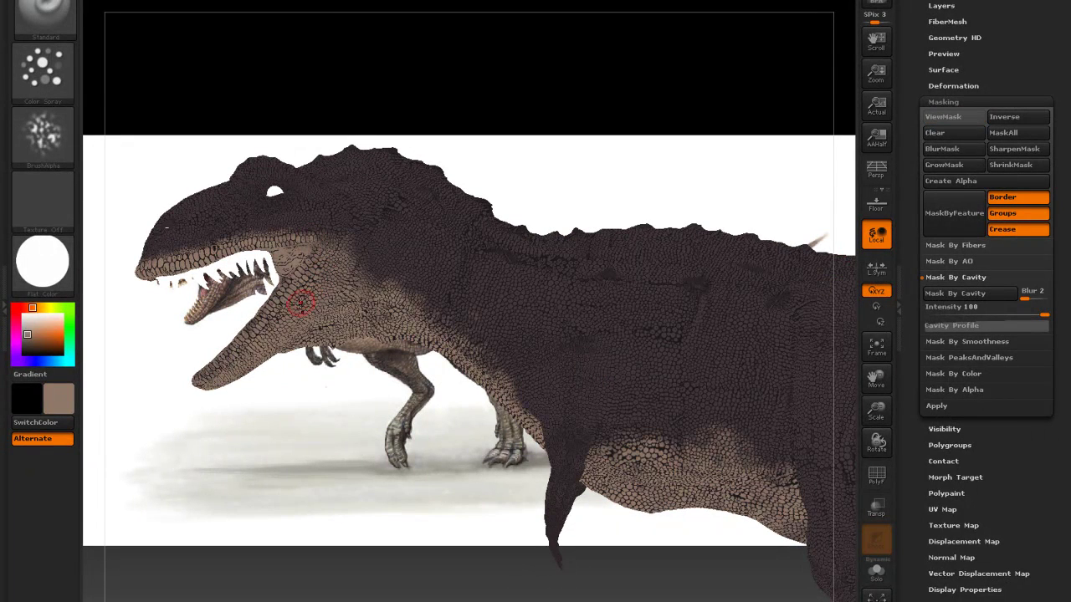
{"action": "right_click_drag", "start_coordinate": [359, 303], "coordinate": [122, 310]}
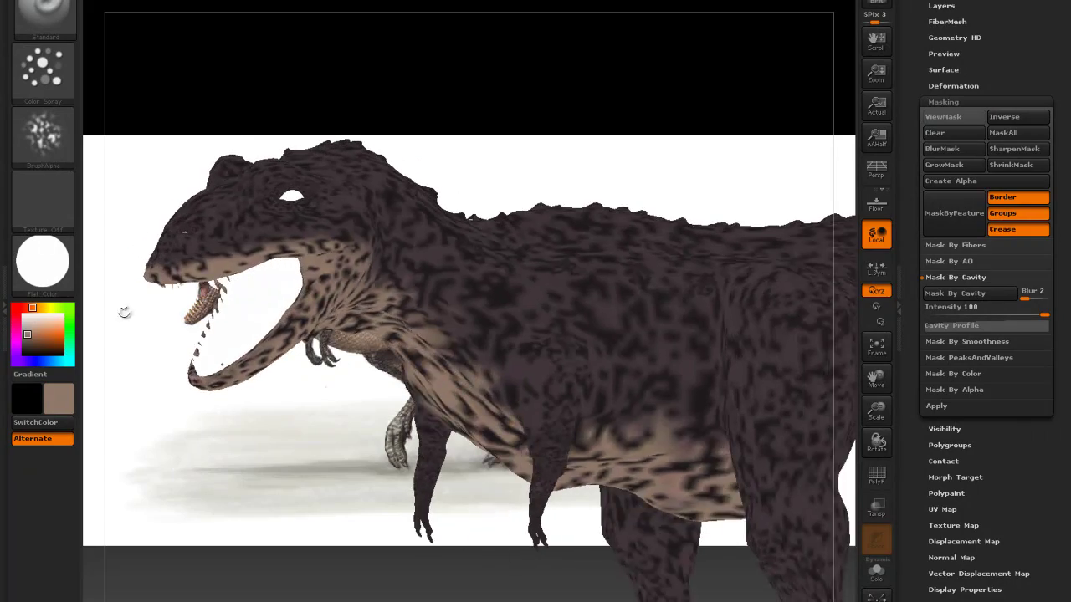
{"action": "left_click", "coordinate": [71, 284]}
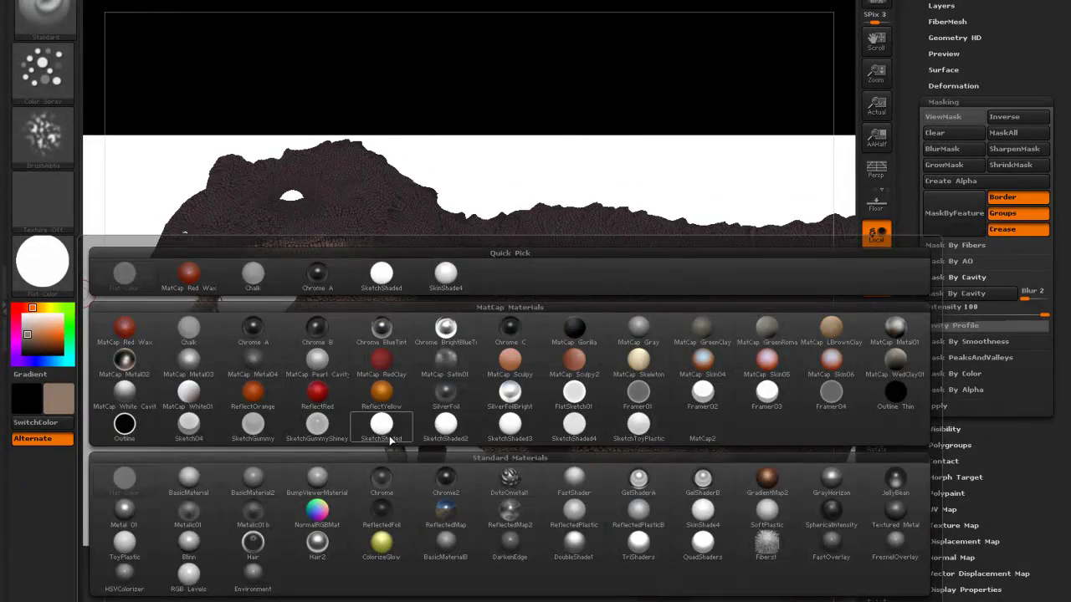
{"action": "left_click", "coordinate": [387, 435]}
{"action": "right_click_drag", "start_coordinate": [358, 331], "coordinate": [368, 344]}
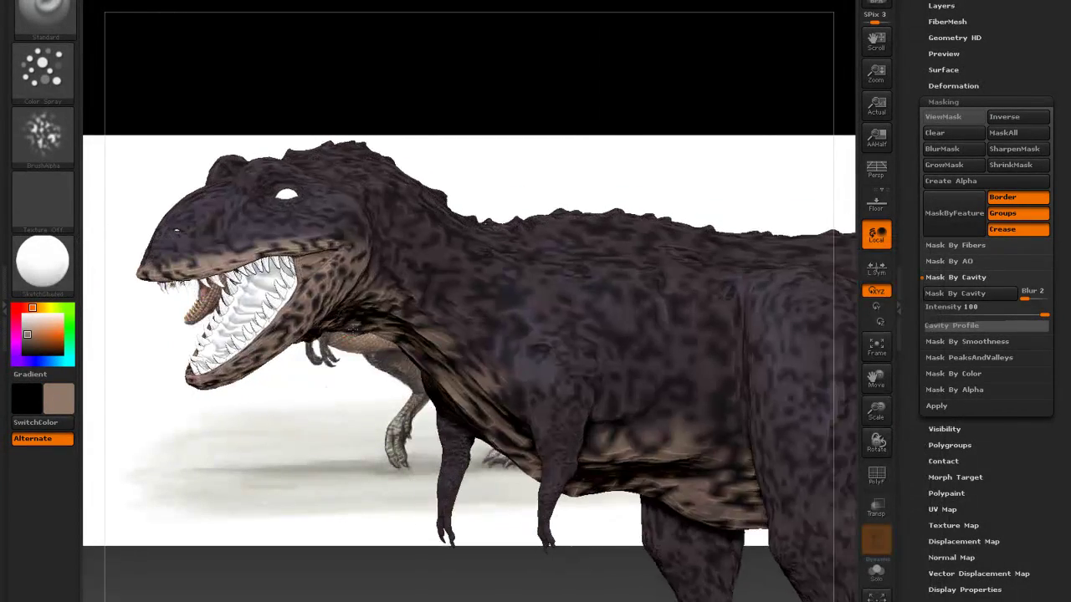